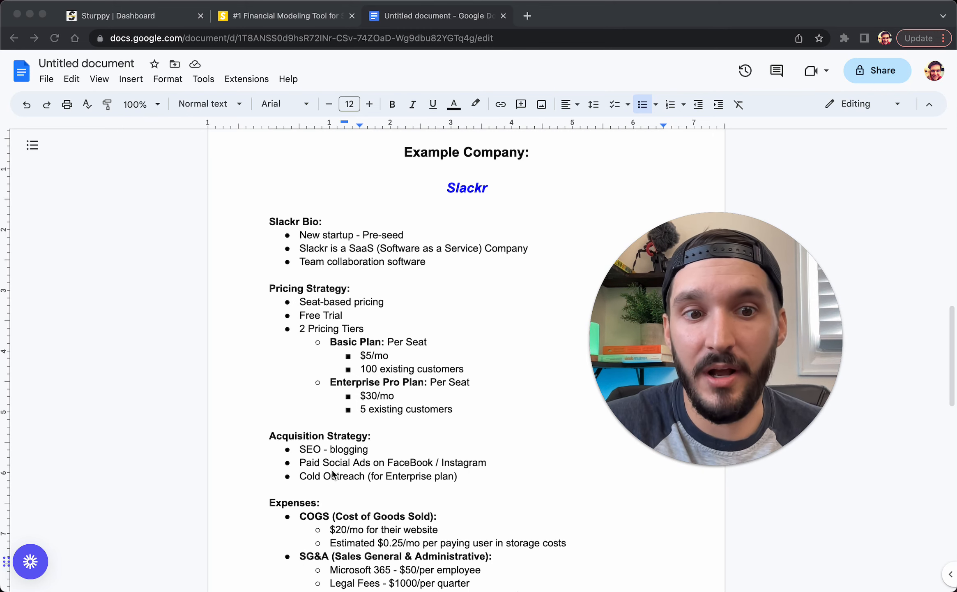
Start a new project from the Sturppy Home dashboard
scroll(334, 474, "down", 1)
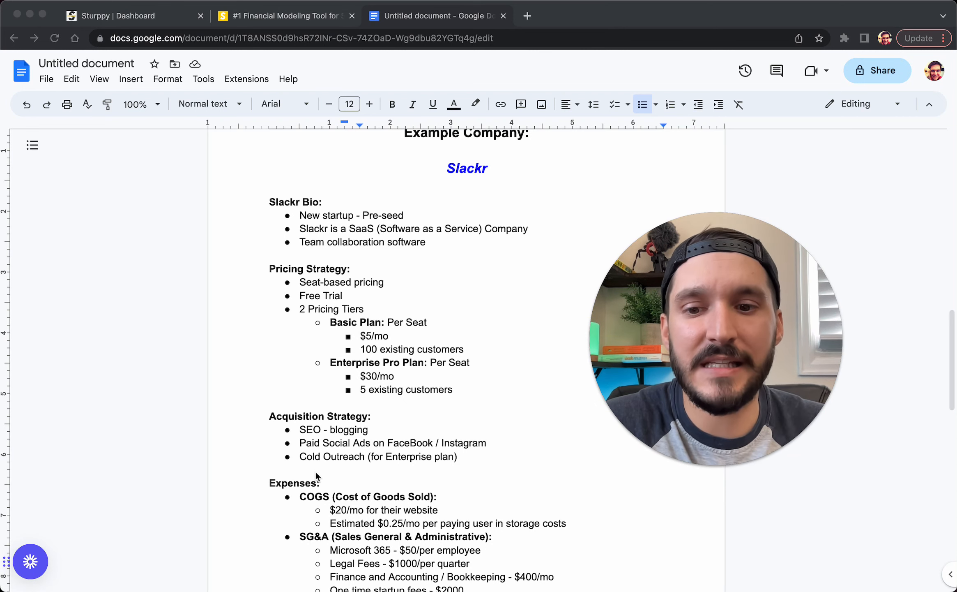
scroll(316, 473, "down", 2)
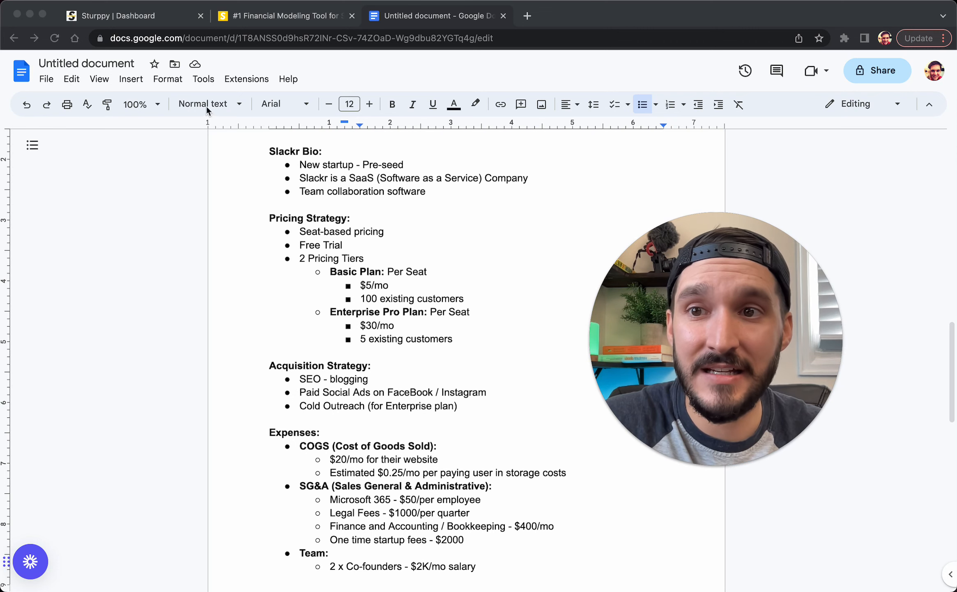
left_click(169, 16)
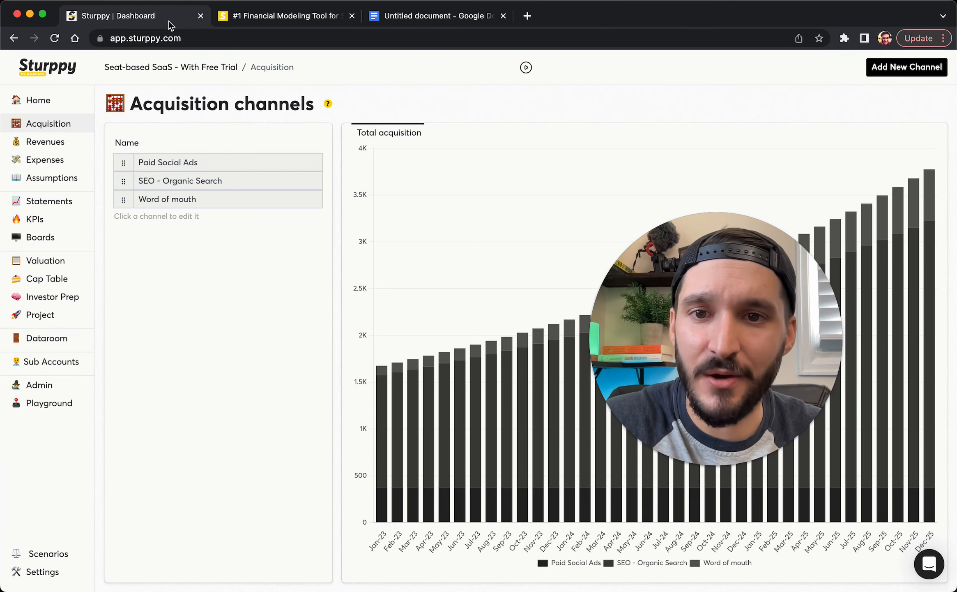
left_click(62, 102)
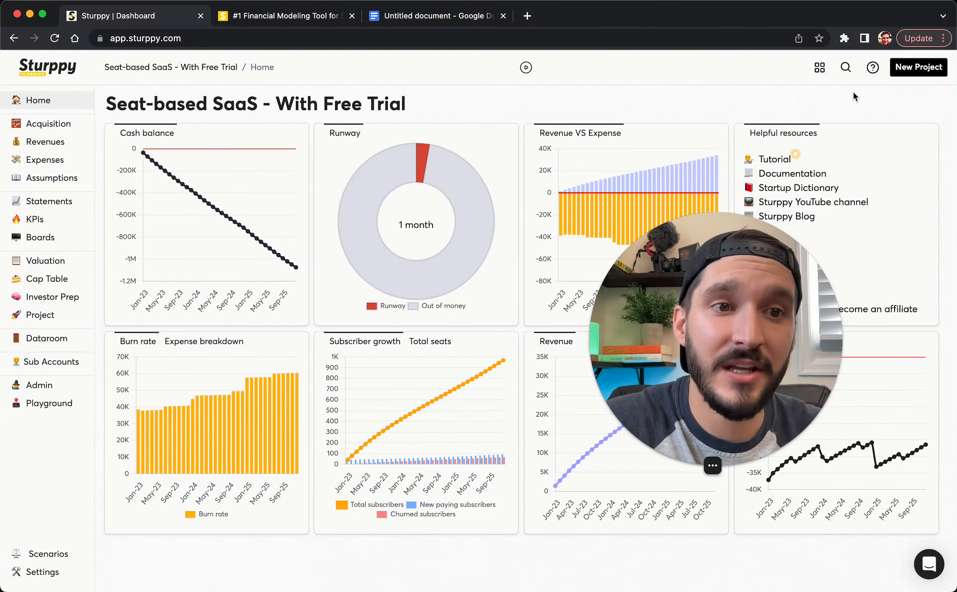
left_click(915, 69)
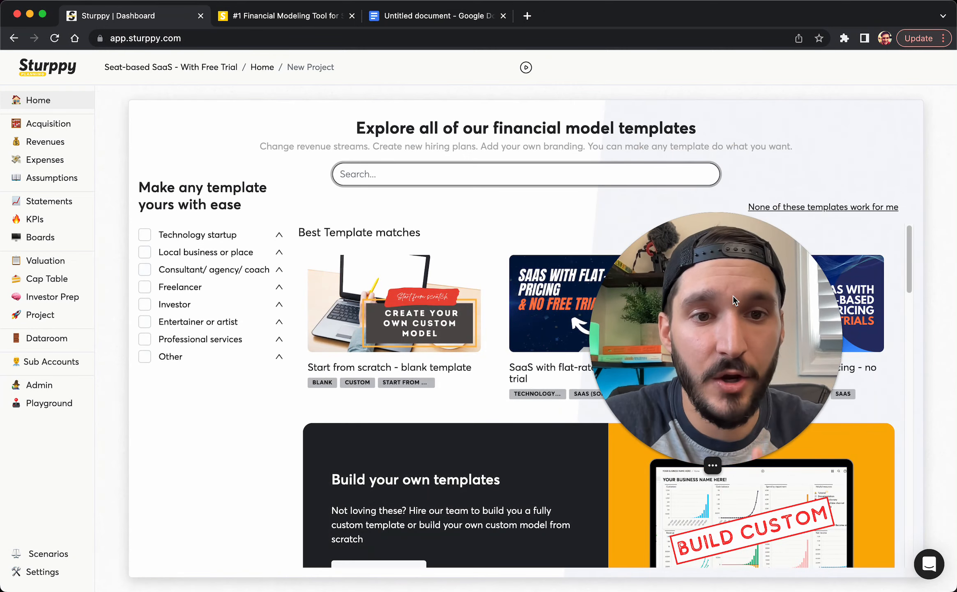
Browse the template gallery's blank, flat-rate, usage-based and seat-based SaaS templates
left_click_drag(641, 306, 21, 427)
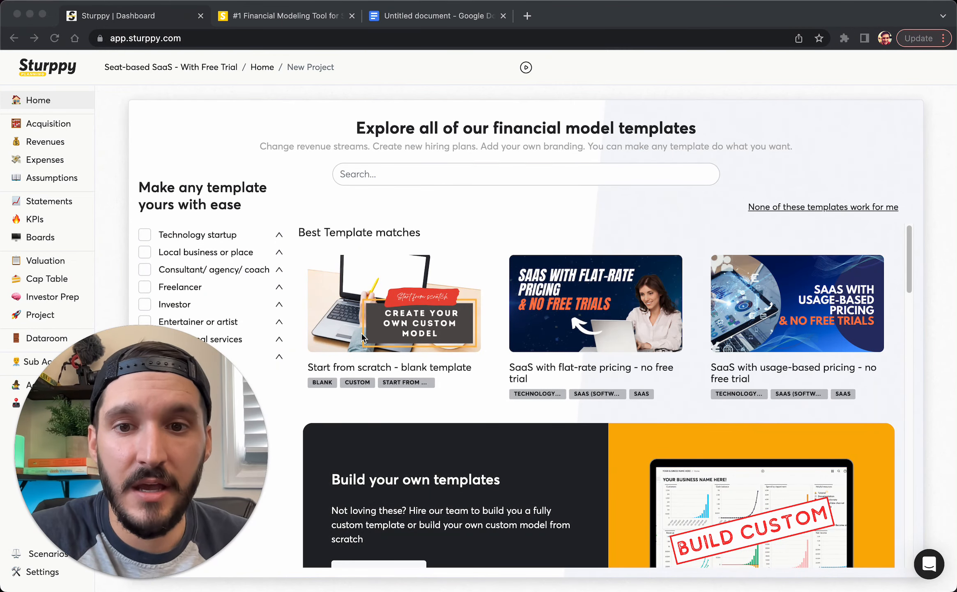
scroll(504, 387, "down", 2)
scroll(505, 388, "down", 8)
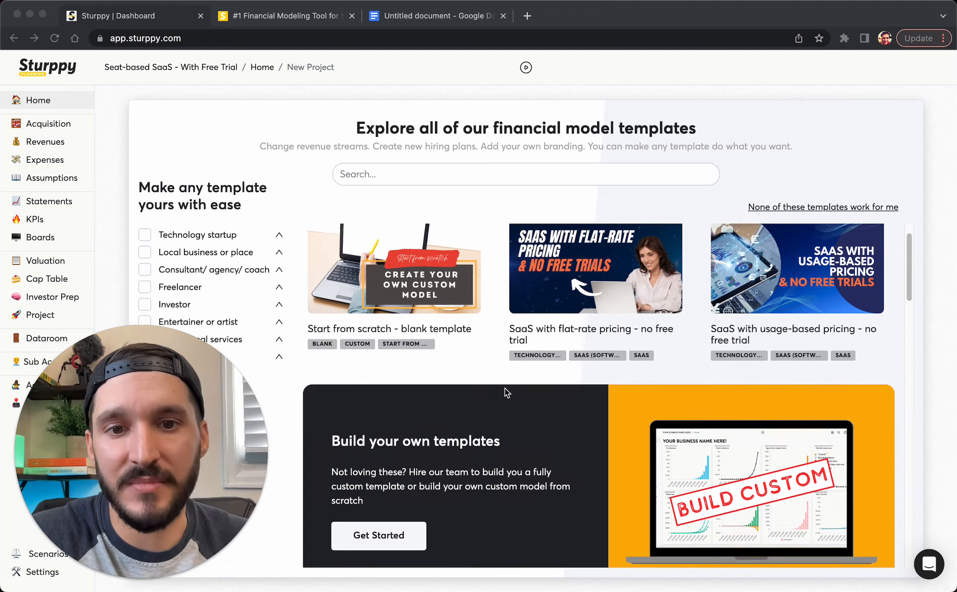
scroll(504, 387, "up", 4)
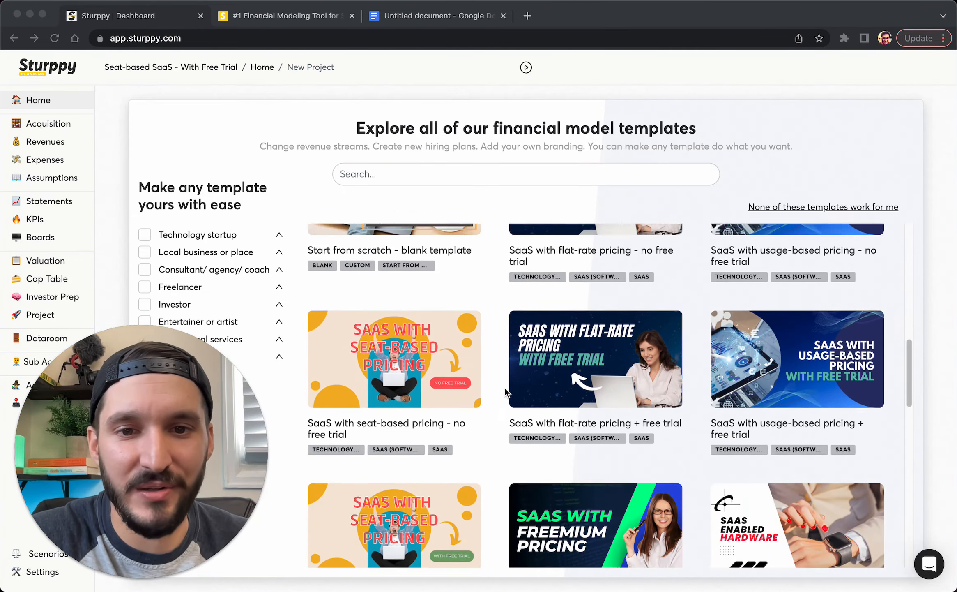
scroll(505, 388, "up", 3)
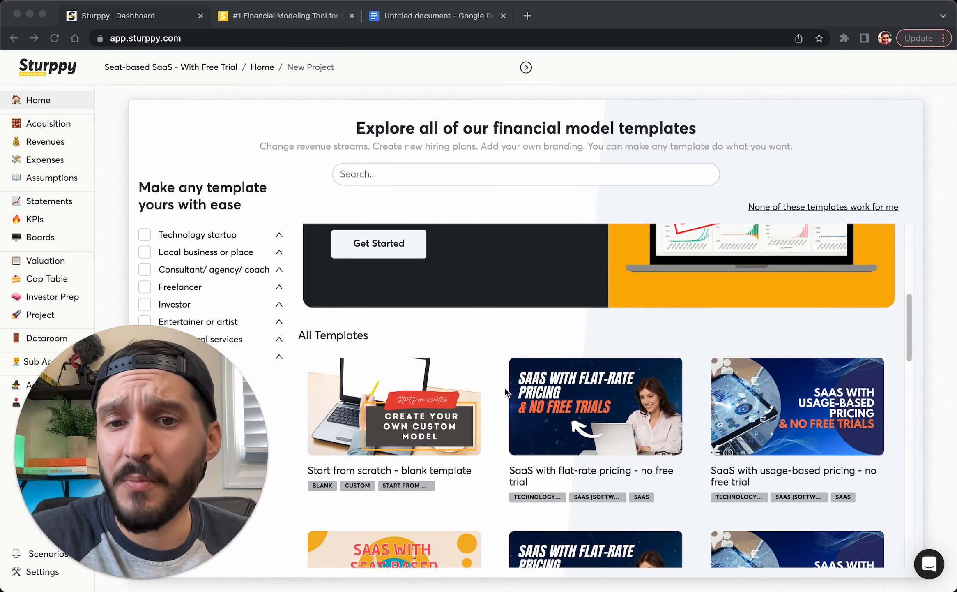
scroll(505, 387, "up", 2)
scroll(506, 390, "down", 3)
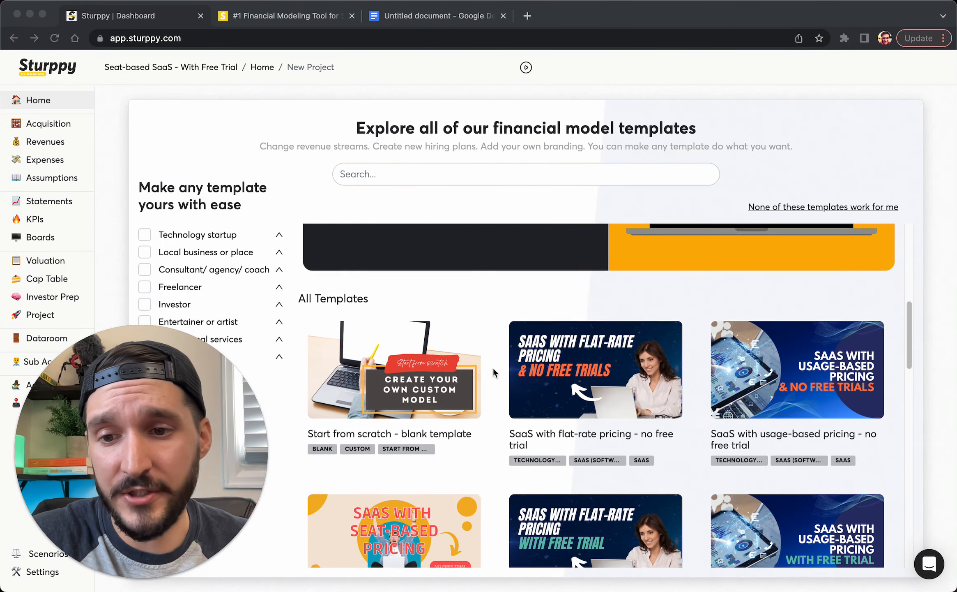
scroll(493, 368, "up", 1)
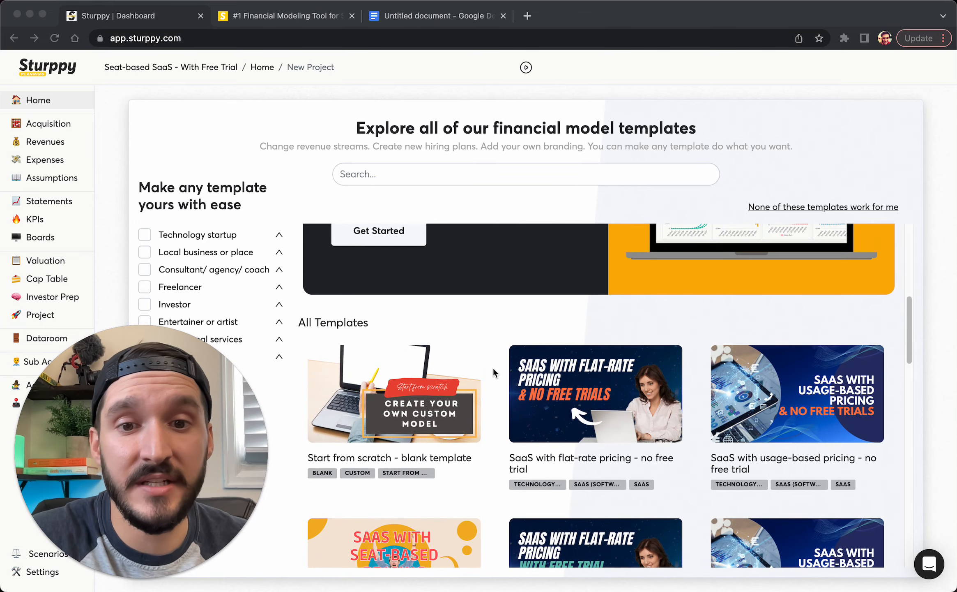
scroll(498, 371, "up", 5)
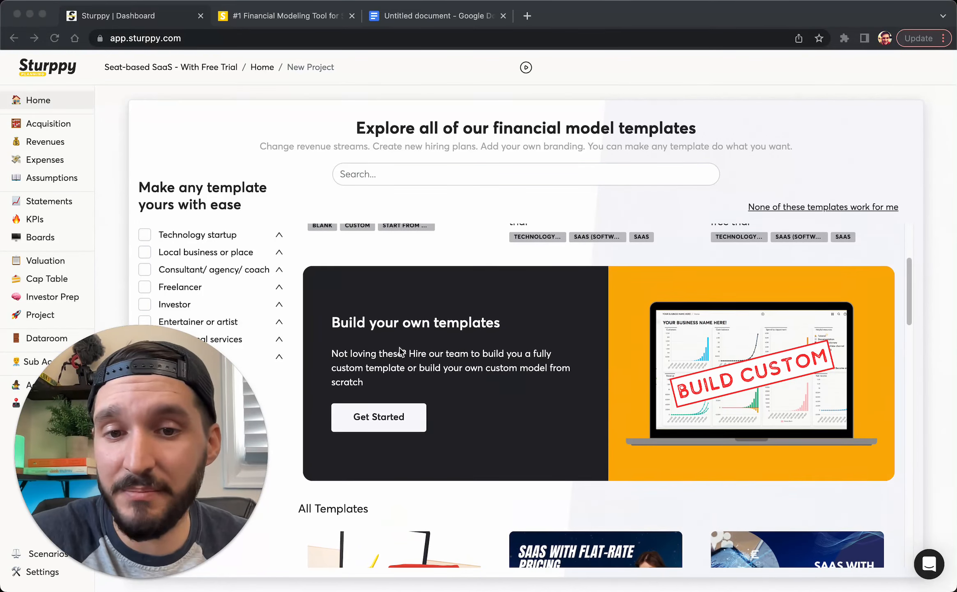
scroll(478, 379, "up", 4)
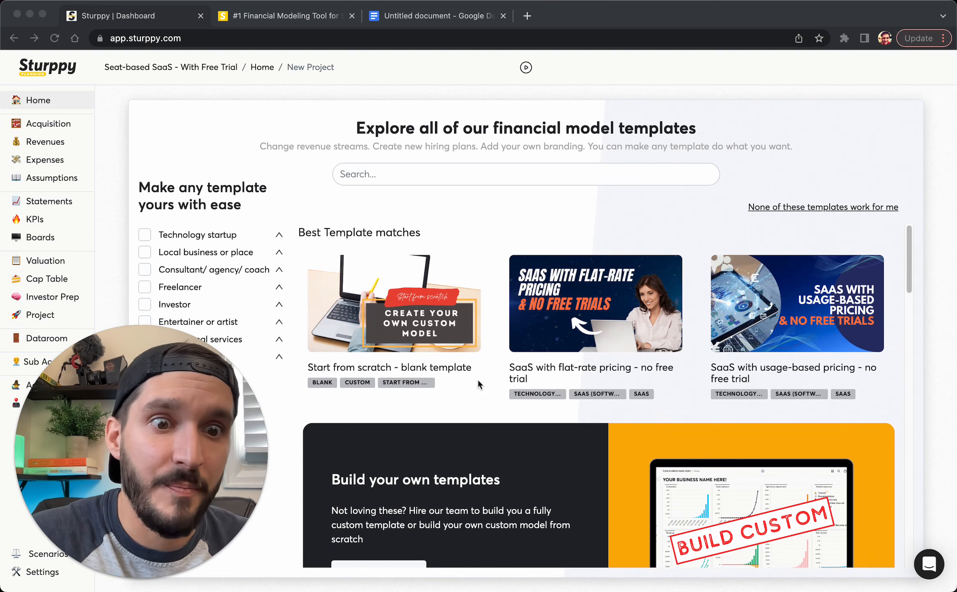
scroll(478, 380, "down", 2)
scroll(477, 379, "up", 1)
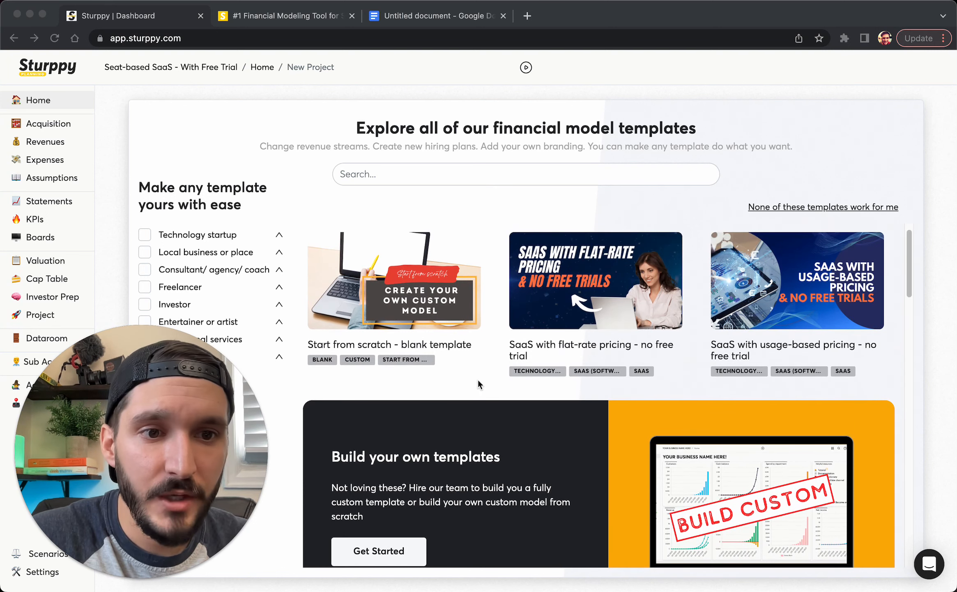
Search templates for 'seat' and open 'SaaS with seat-based pricing + free trial'
left_click(505, 169)
type("seat")
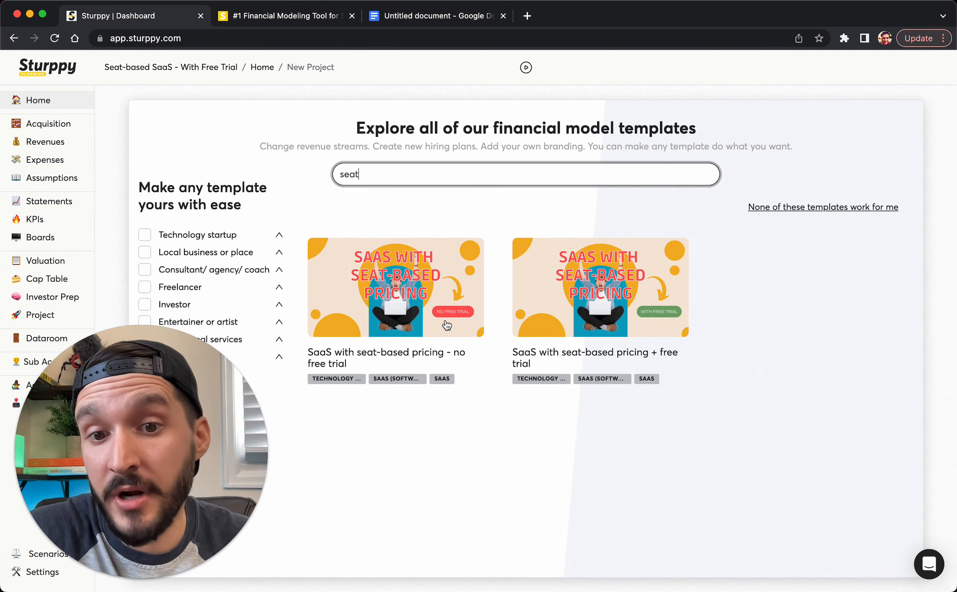
left_click(623, 317)
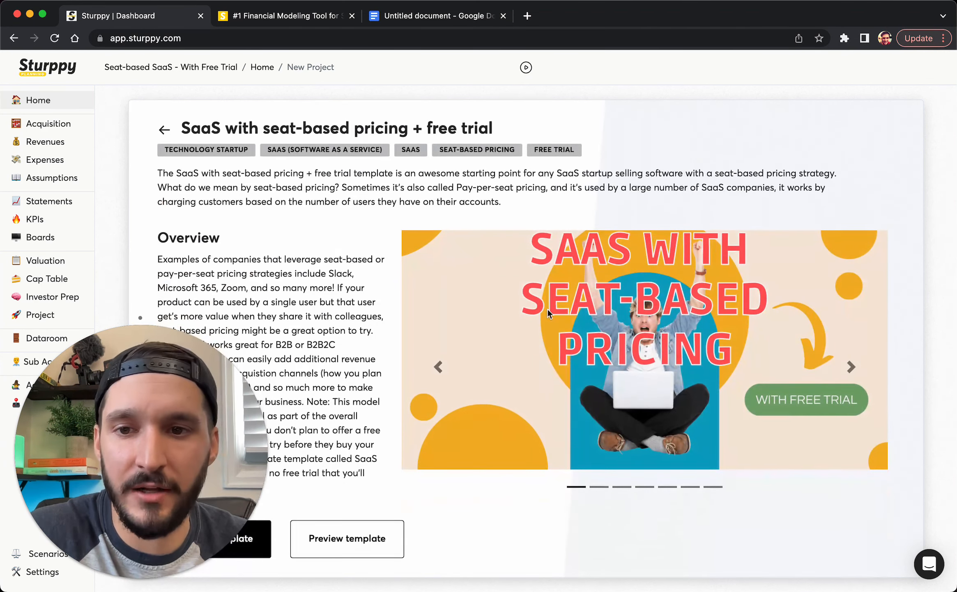
Flip the template's preview images back to Assumptions and choose Use this template
left_click_drag(159, 430, 800, 406)
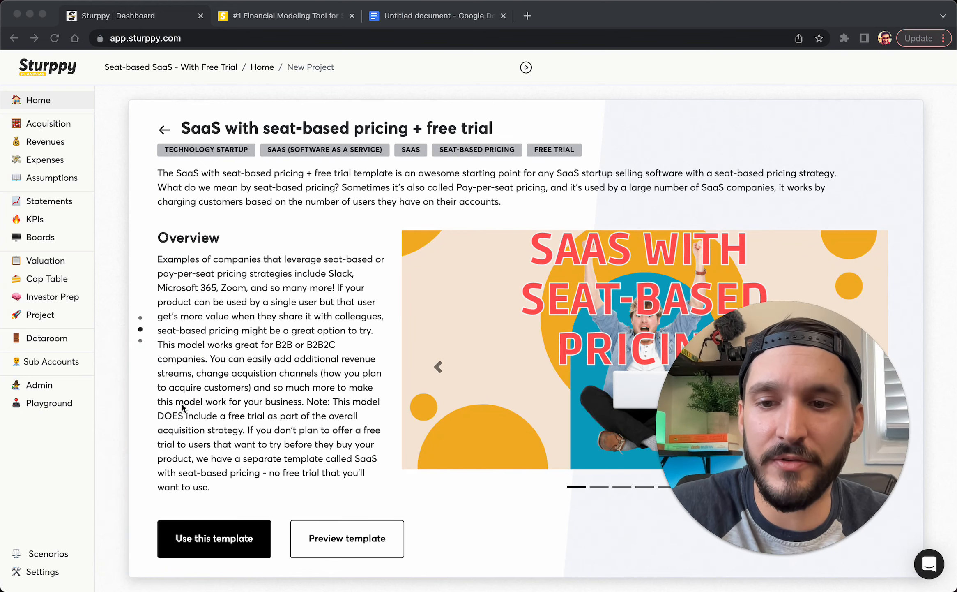
left_click(436, 367)
left_click(436, 366)
left_click(436, 367)
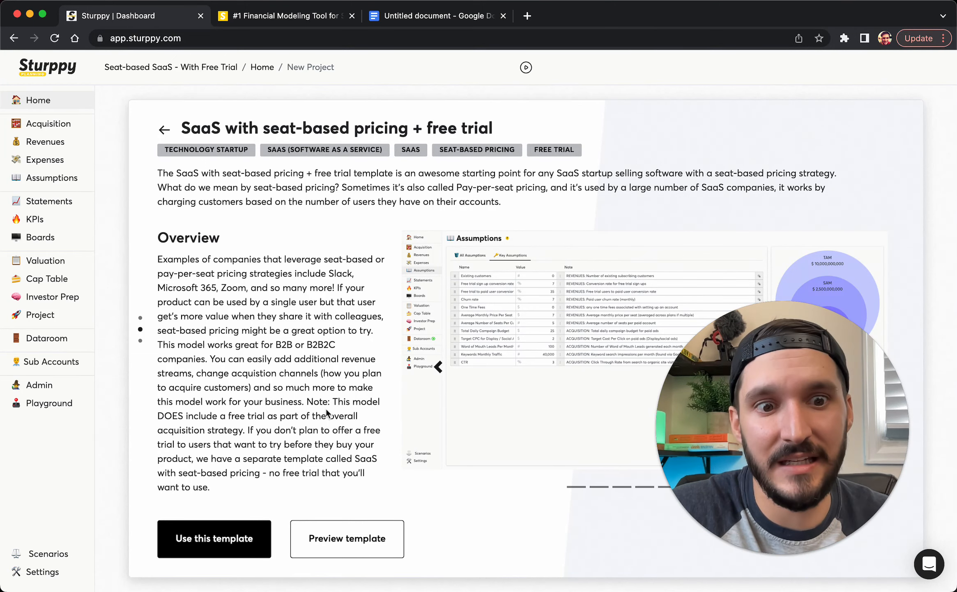
left_click(194, 540)
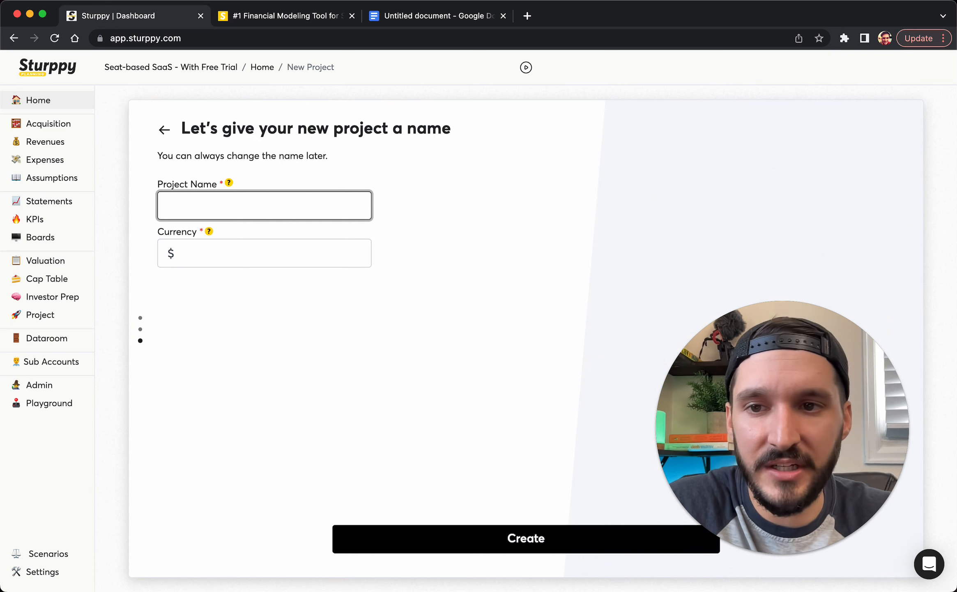
Name the project 'Slackr - Financial Projections', keep $ as currency, and create it
type("Slackr -")
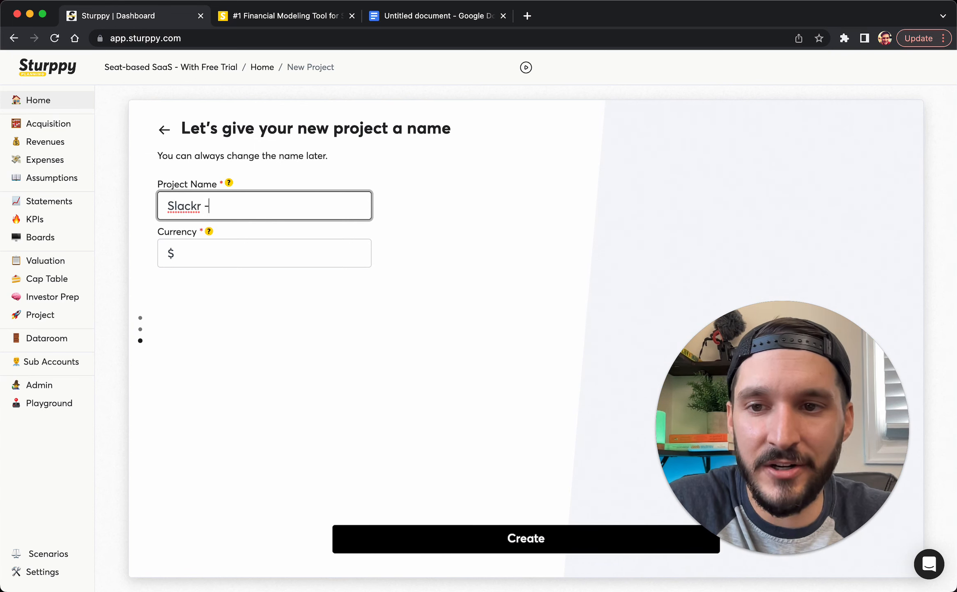
type(" Financial Projections")
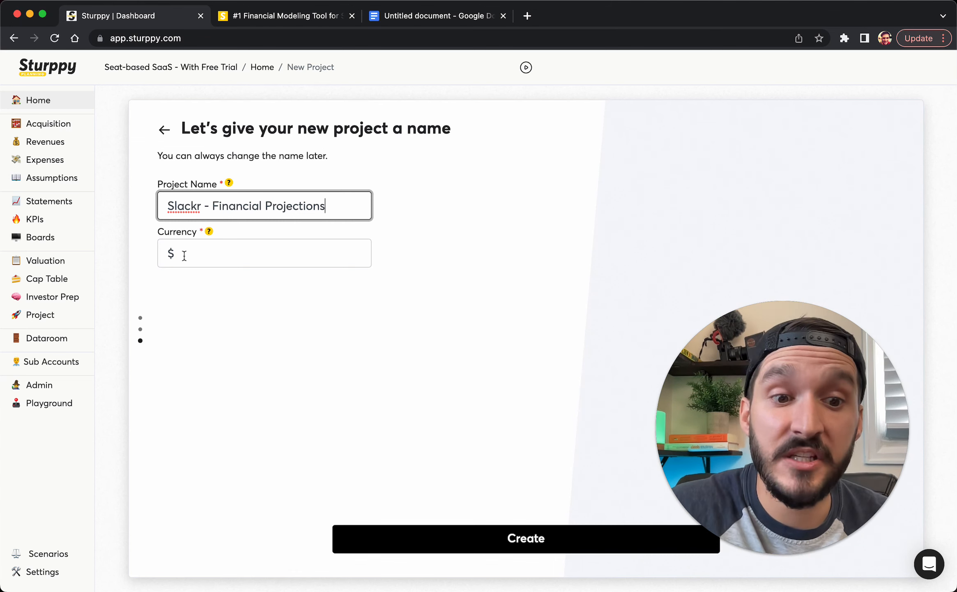
left_click(178, 248)
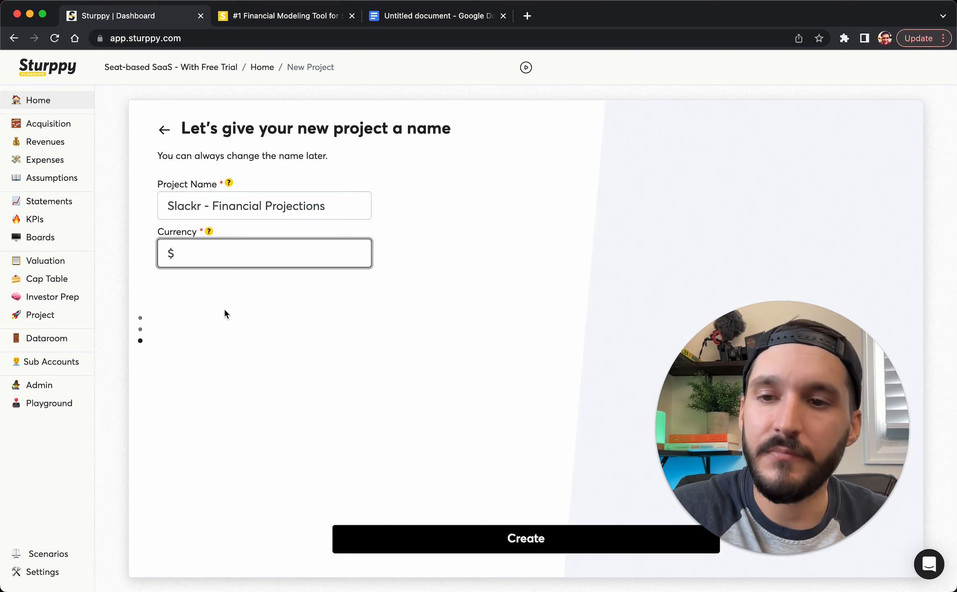
left_click(495, 551)
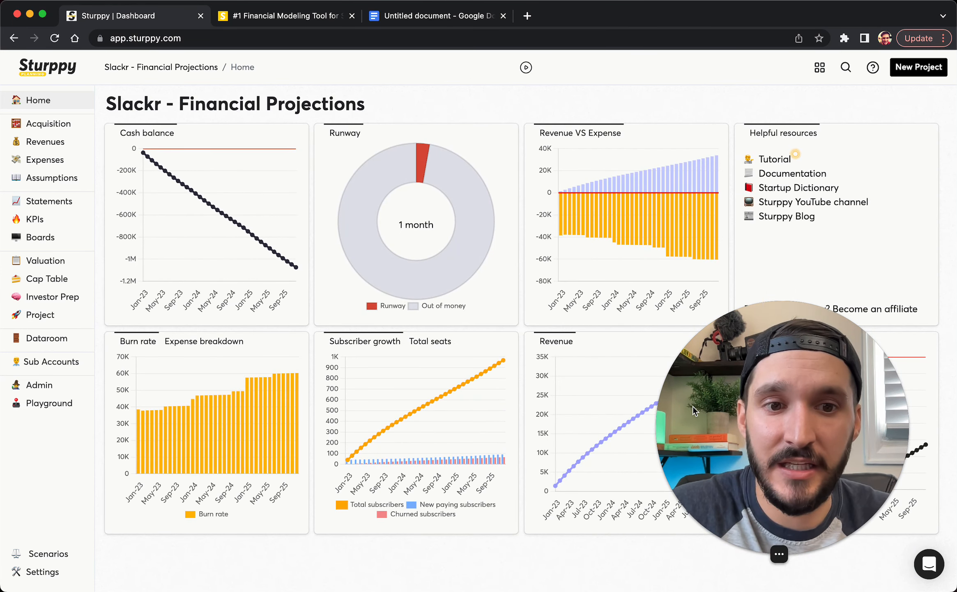
Show the Expense breakdown and Total seats charts, then return to the Slackr planning document
mouse_move(734, 389)
left_mouse_down()
mouse_move(738, 339)
mouse_move(757, 333)
left_mouse_up()
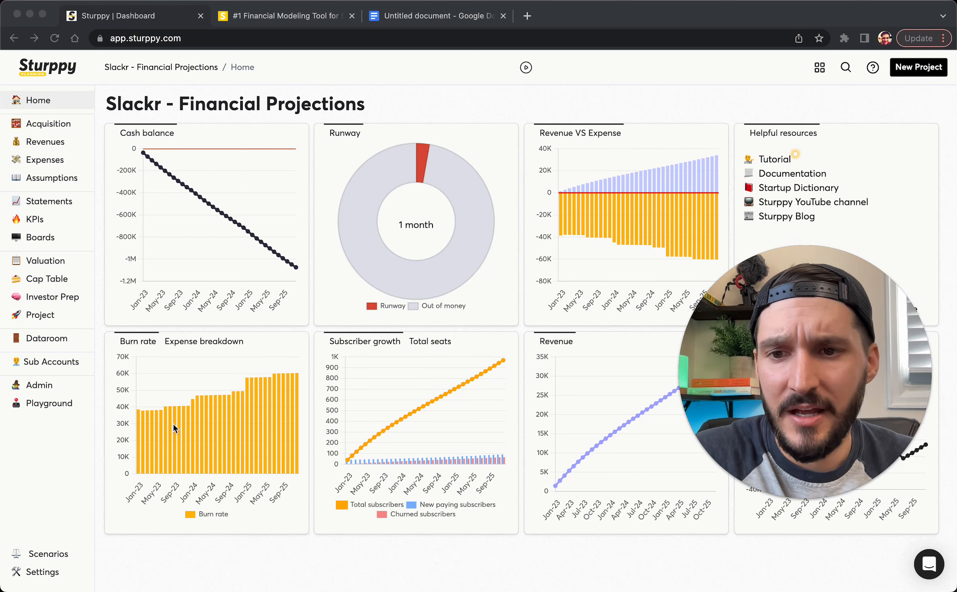
left_click(189, 342)
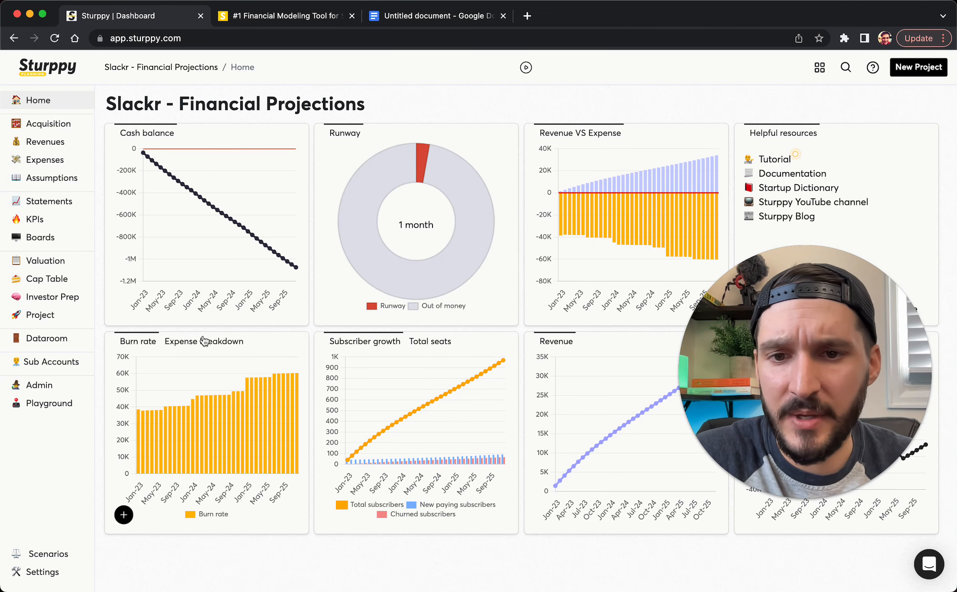
left_click(436, 343)
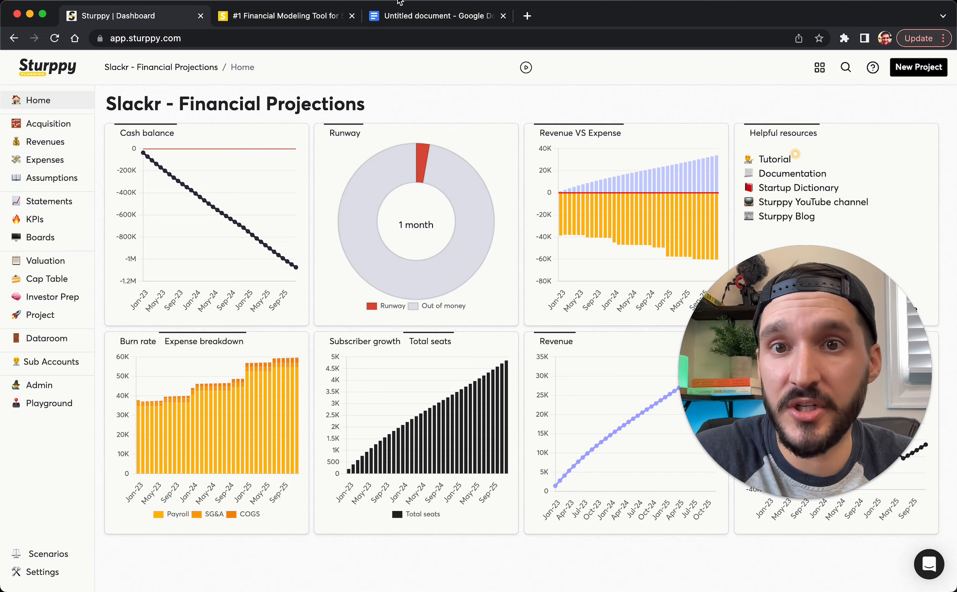
left_click(409, 20)
Review the SEO and paid social acquisition notes, then open Sturppy's Acquisition channels page
scroll(421, 307, "up", 3)
scroll(421, 307, "up", 1)
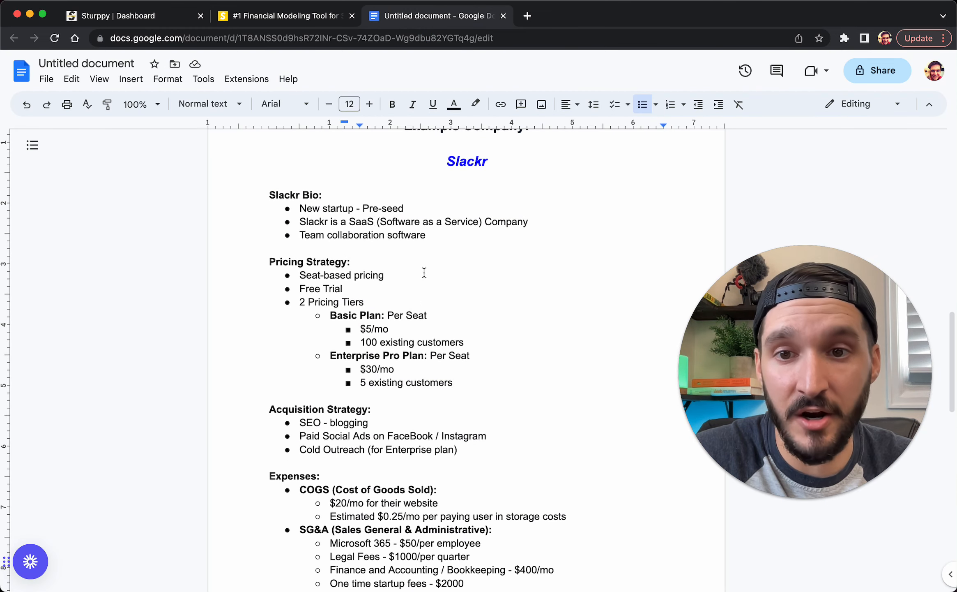
scroll(337, 362, "down", 2)
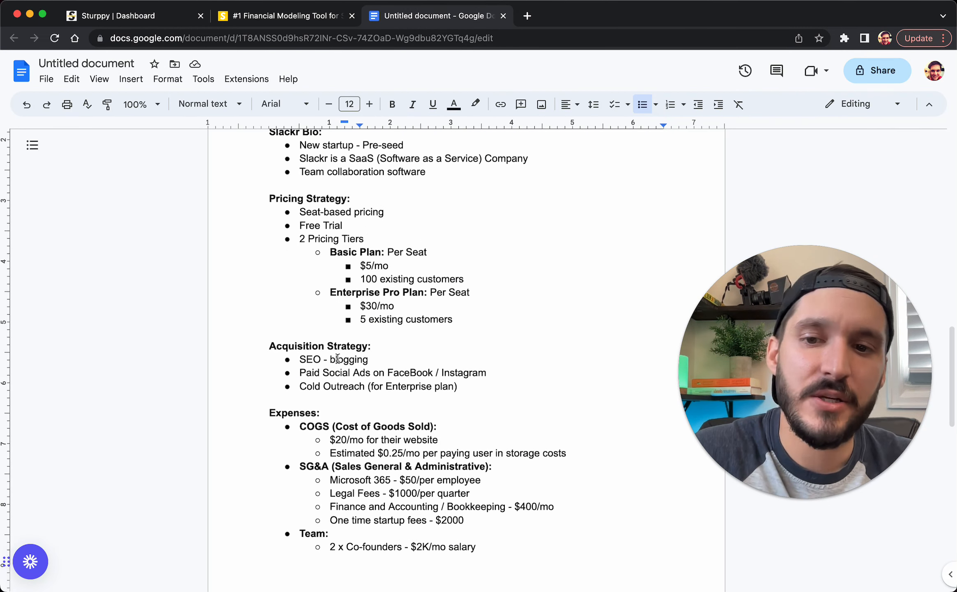
left_click_drag(300, 359, 392, 373)
left_click(355, 386)
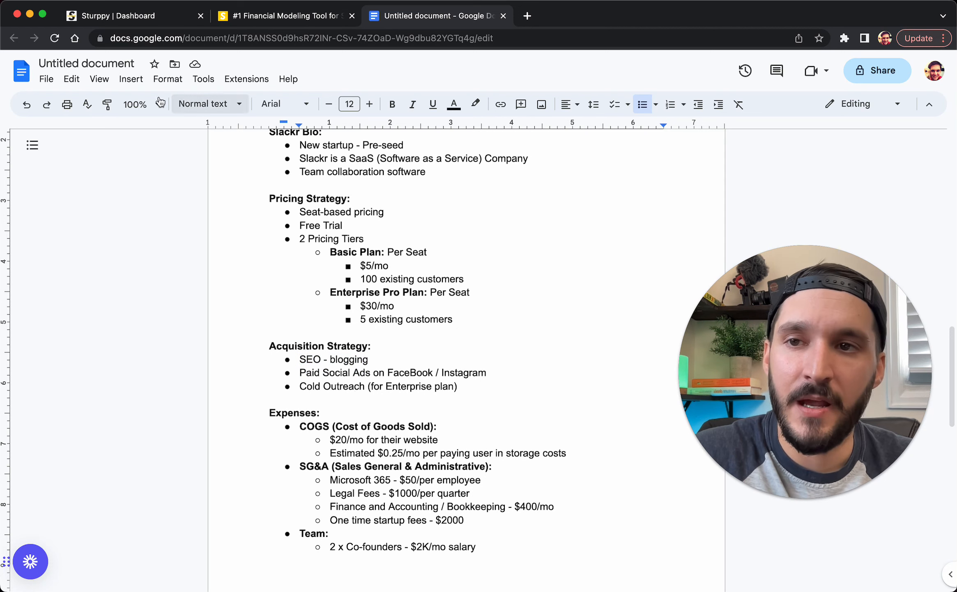
left_click(123, 16)
left_click(59, 130)
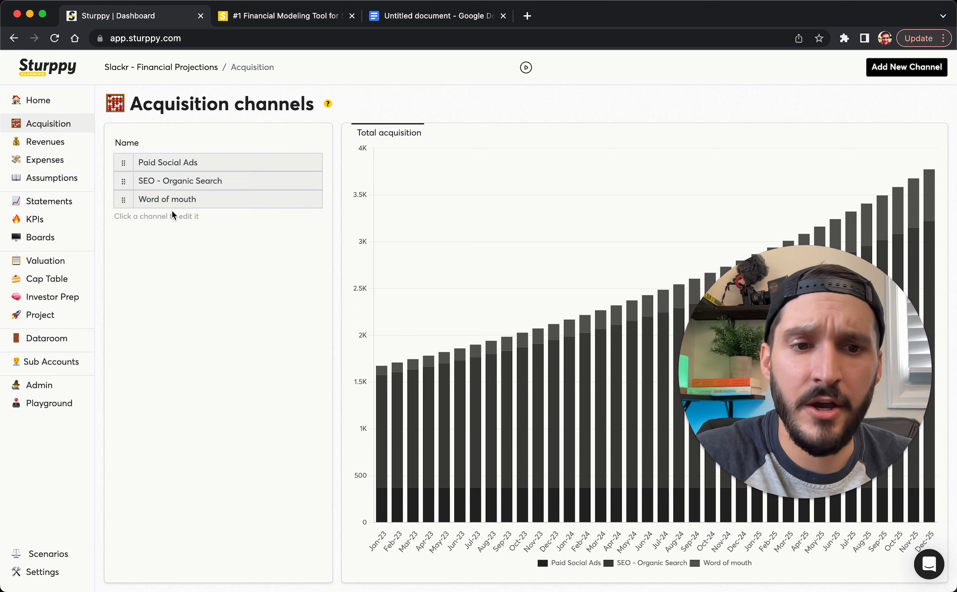
Check the SEO blogging note, move SEO - Organic Search above Paid Social Ads, and open it
left_click(402, 21)
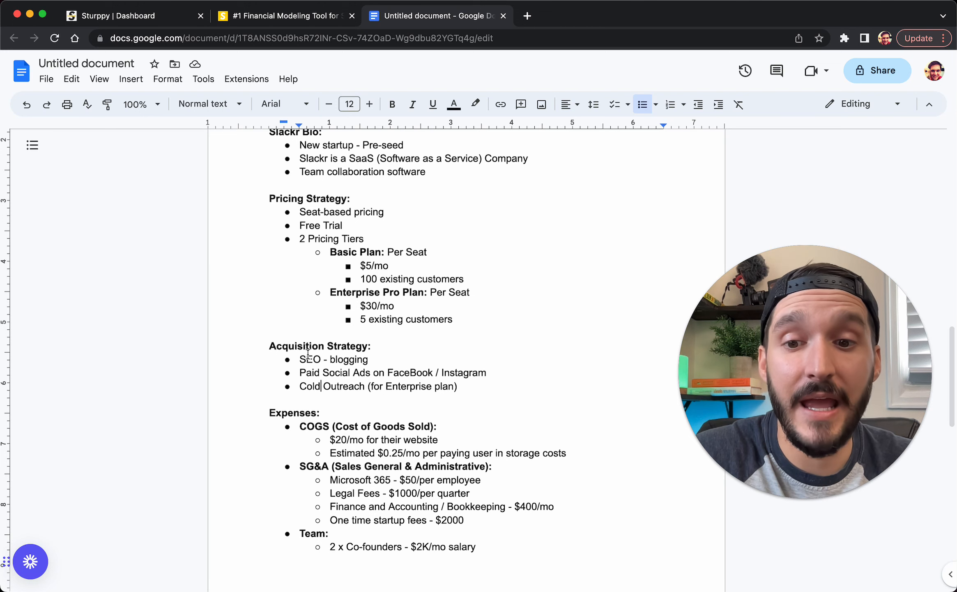
left_click_drag(306, 359, 336, 359)
left_click(121, 13)
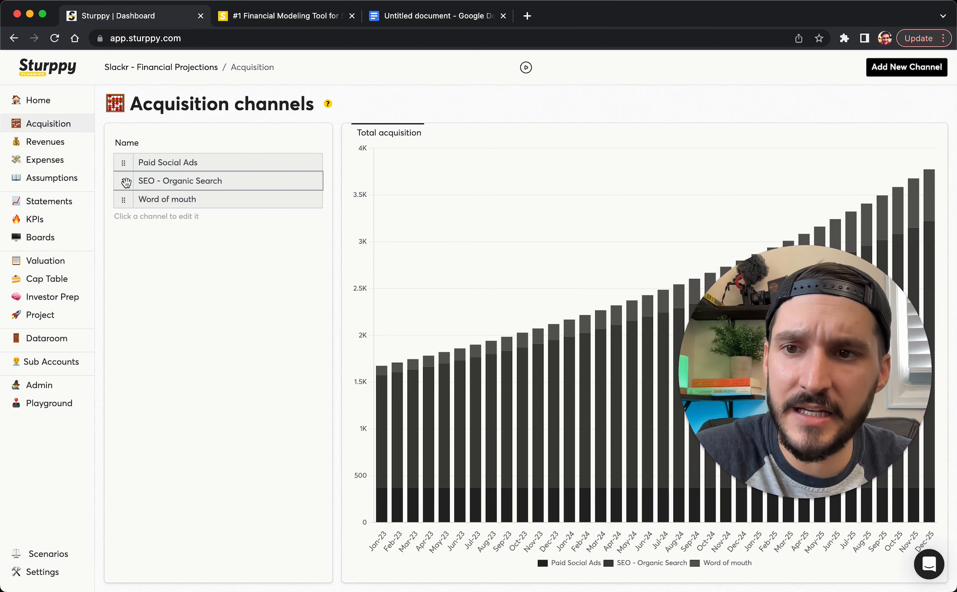
left_click_drag(123, 182, 125, 163)
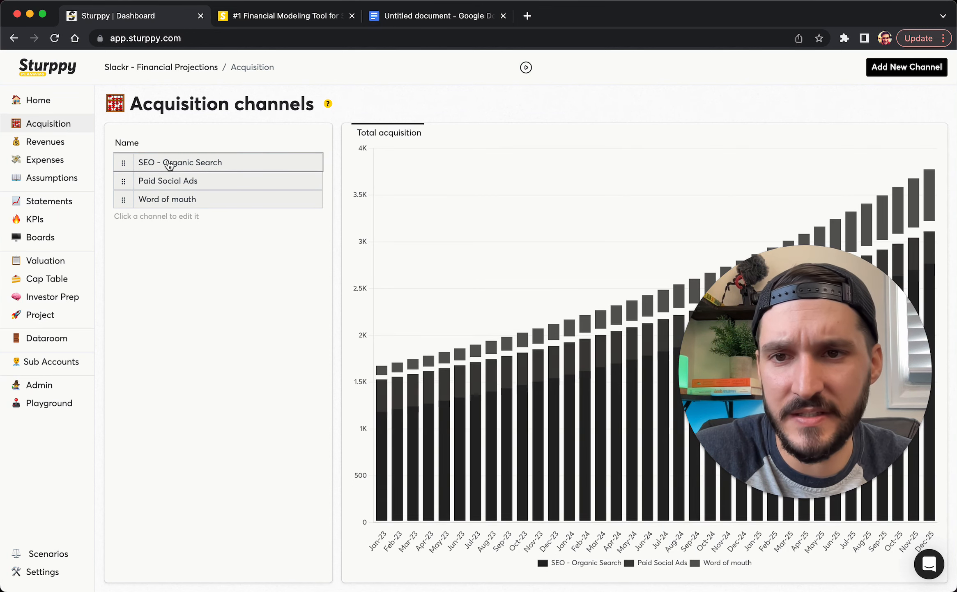
left_click(170, 164)
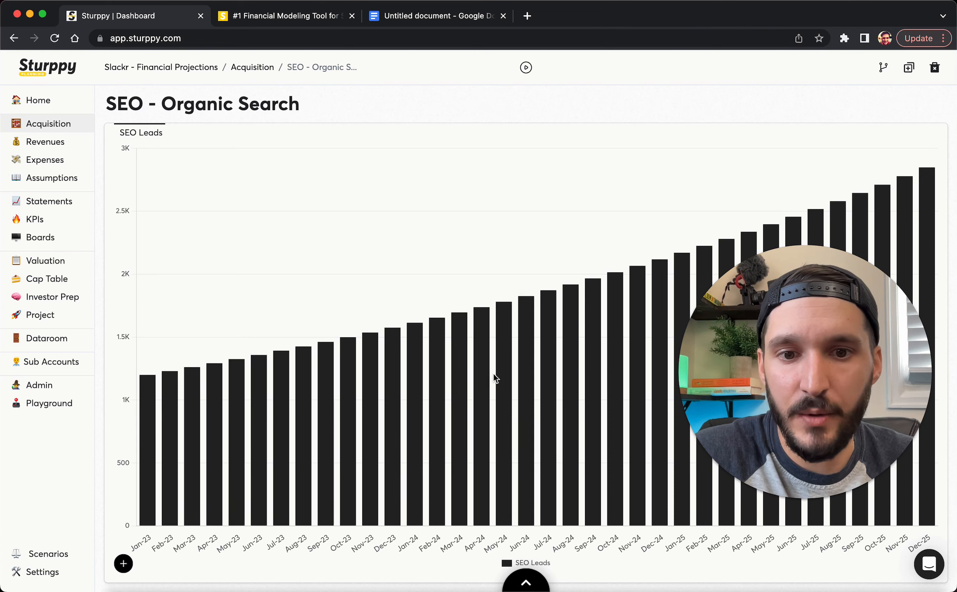
Expand the SEO channel's Planning panel and open a new blank browser tab
left_click(516, 585)
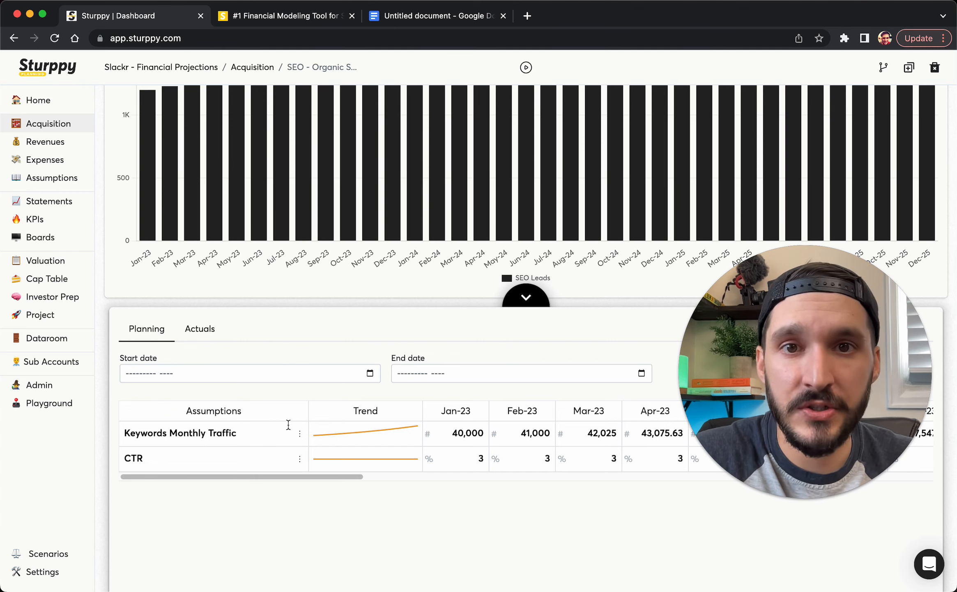
left_click(527, 16)
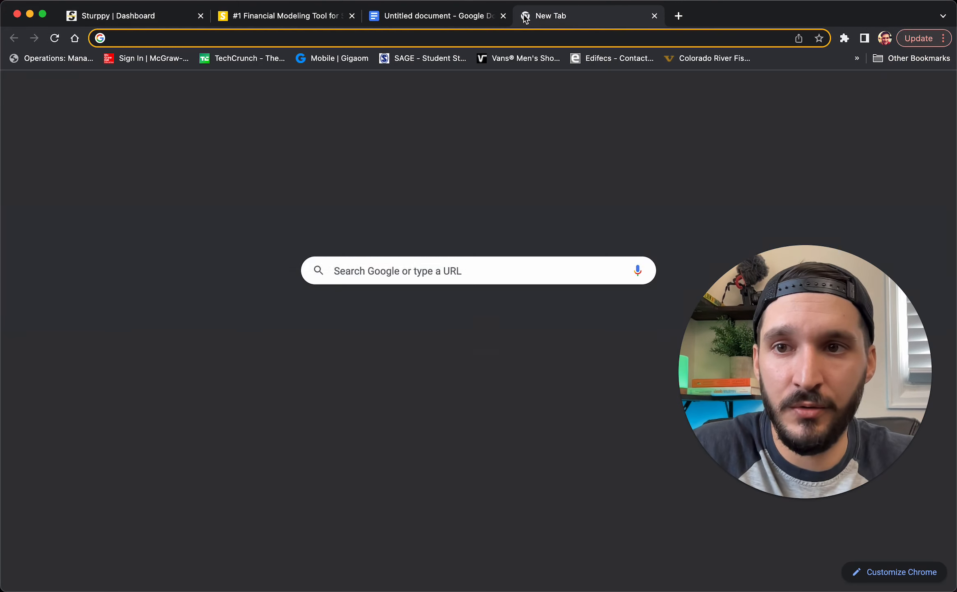
Search Google for 'google search console'
type("google search")
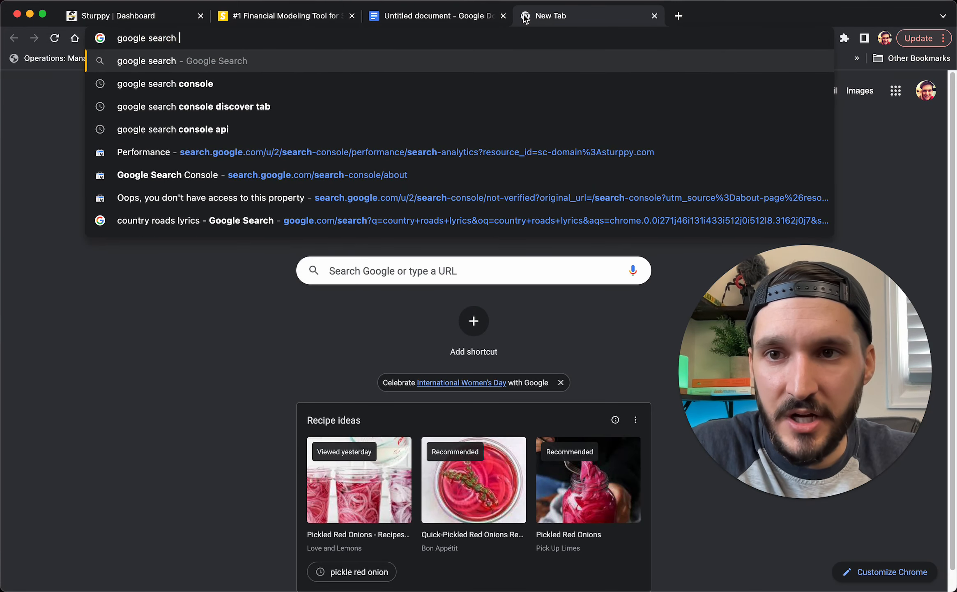
key("Return")
left_click(224, 81)
type("co")
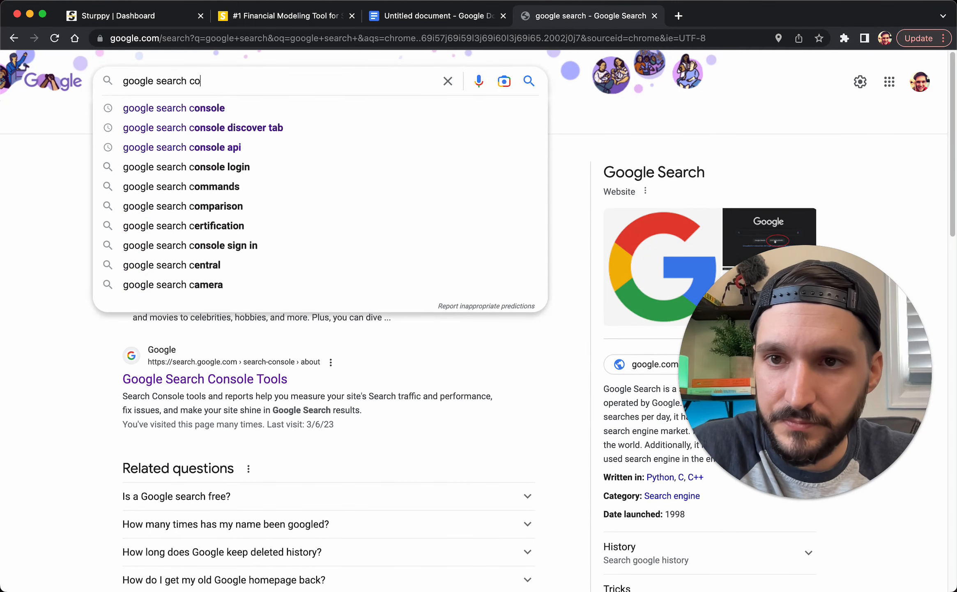
type("nsole")
key("Return")
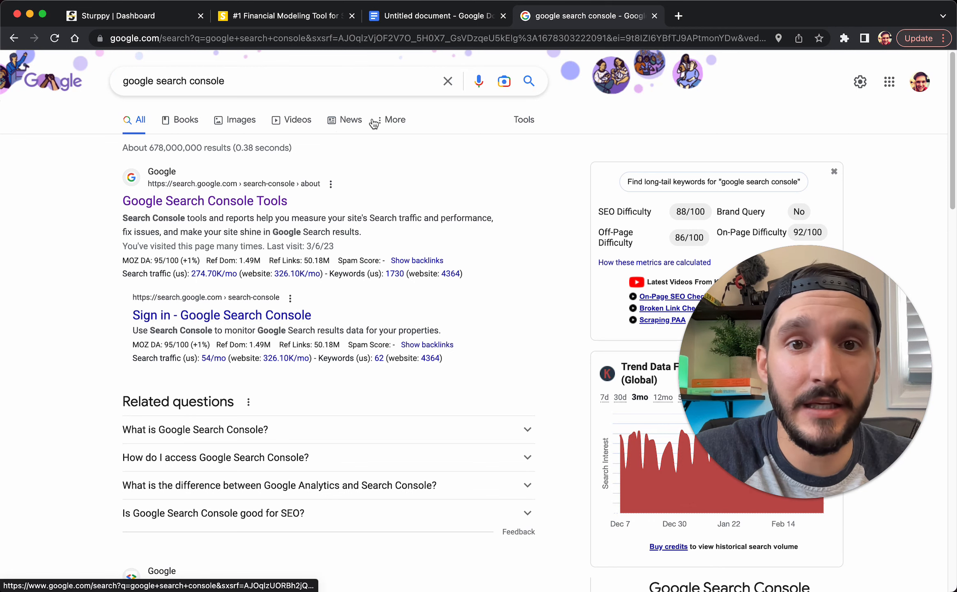
Search Google for 'collaboration software', then open Sturppy's Keywords Monthly Traffic assumption editor
left_click(246, 85)
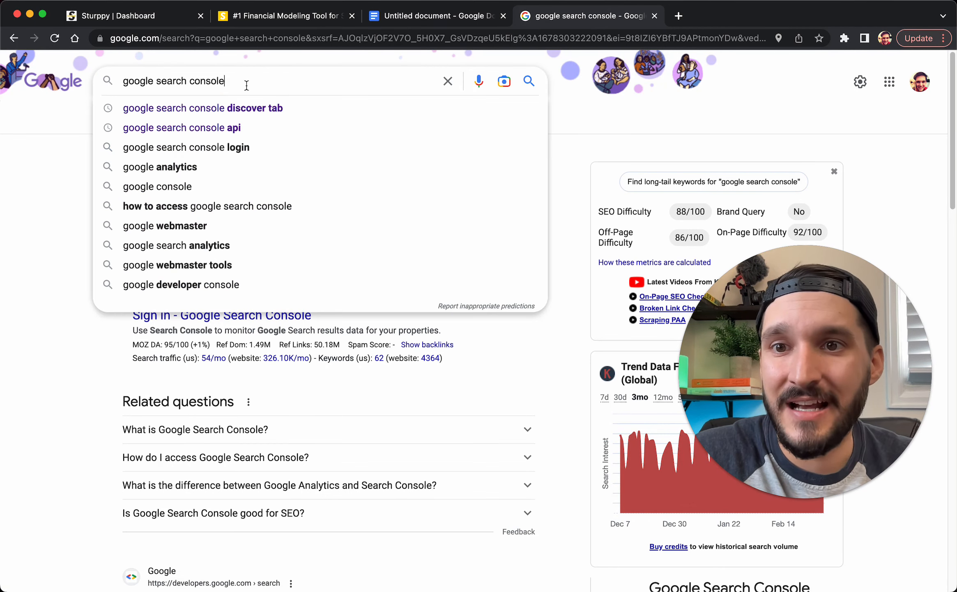
key("super+a")
type("collabo")
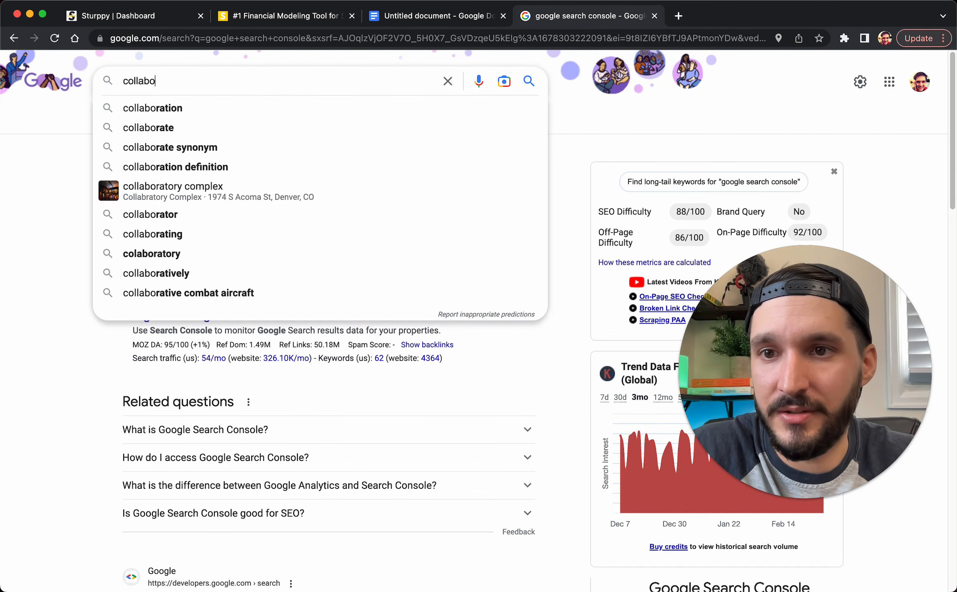
type("ration software")
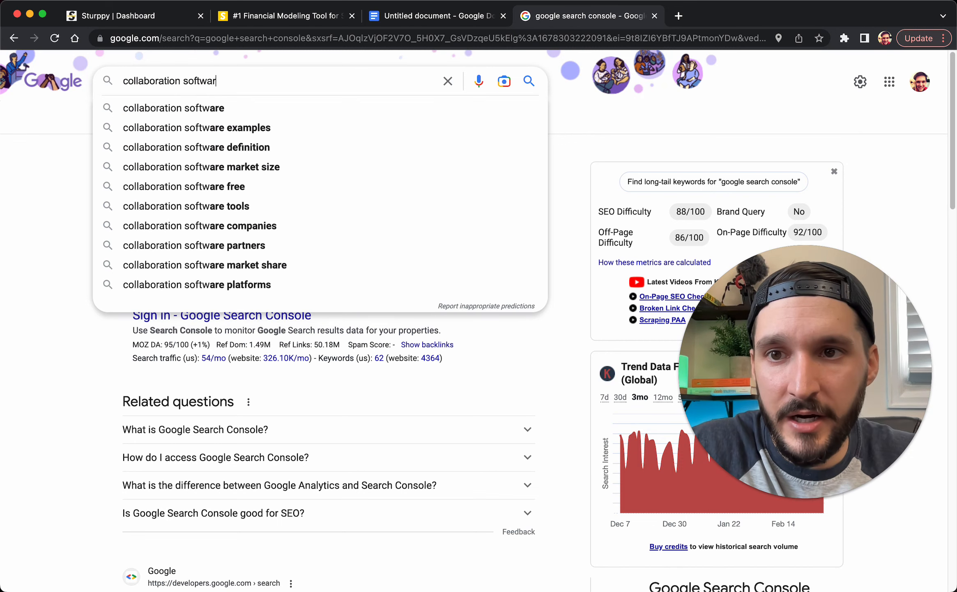
key("Return")
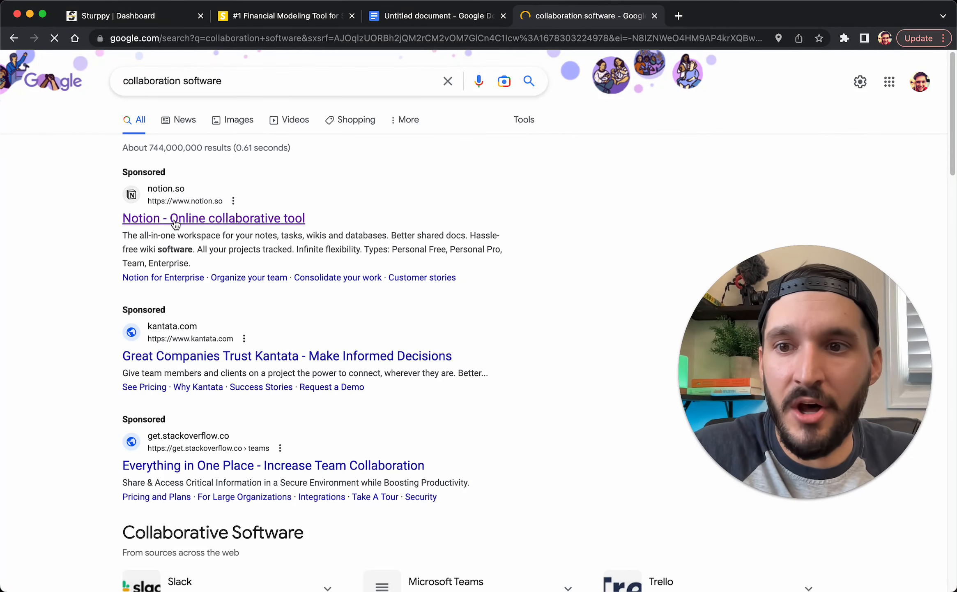
scroll(208, 419, "down", 2)
scroll(207, 419, "down", 12)
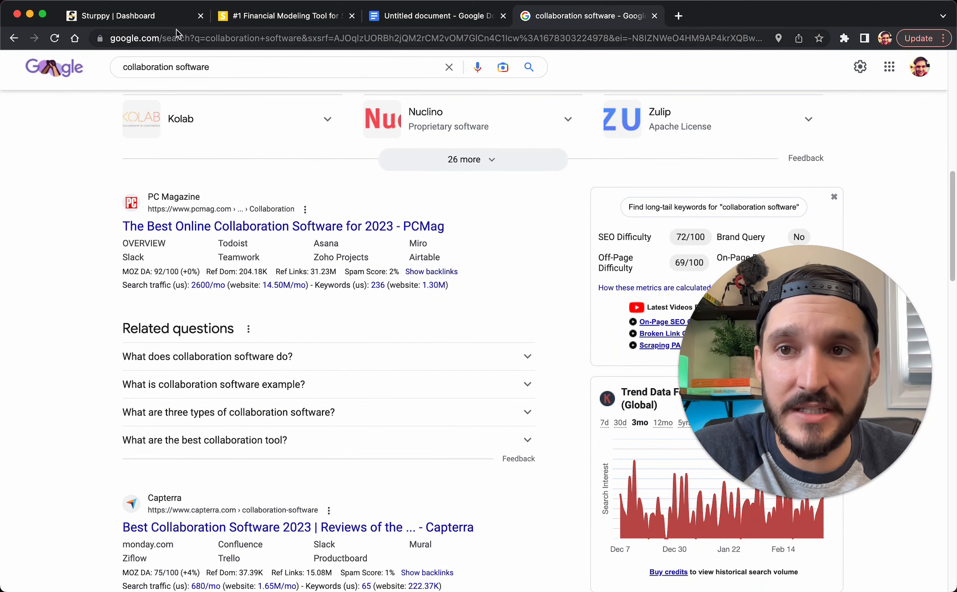
left_click(162, 17)
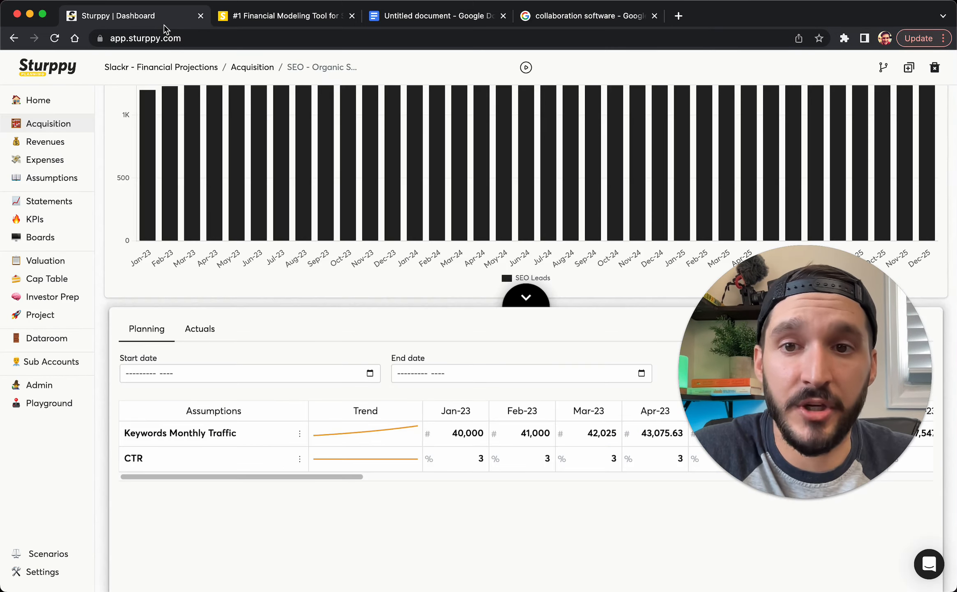
left_click(300, 432)
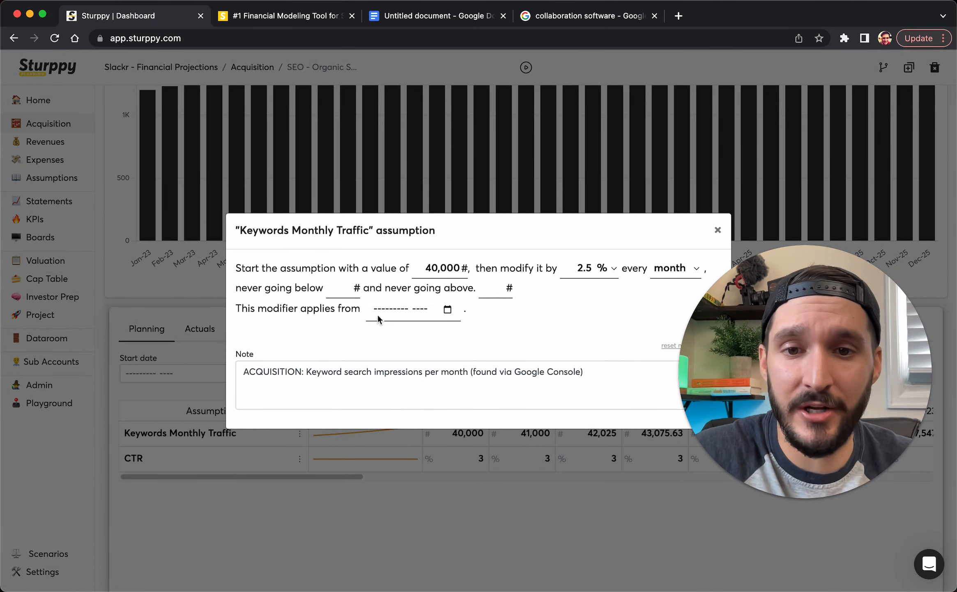
Set Keywords Monthly Traffic to start at 20,000 with 5% monthly growth, then close the editor
double_click(434, 269)
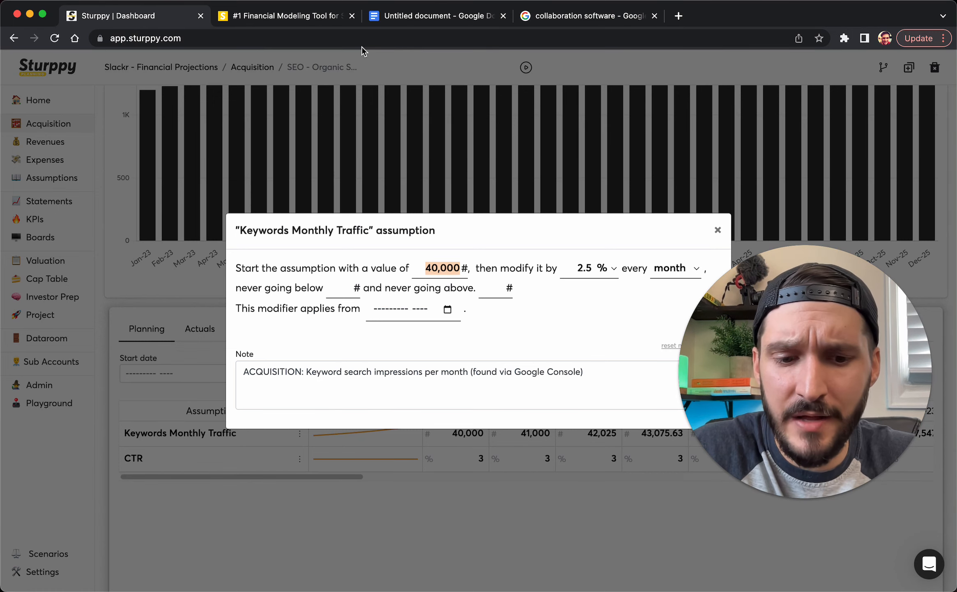
type("20000")
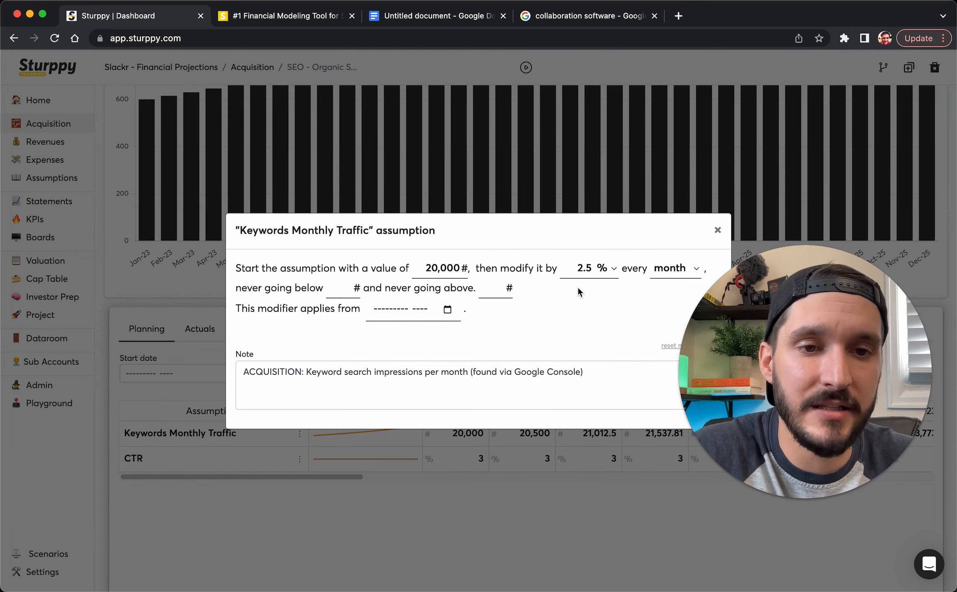
left_click(575, 268)
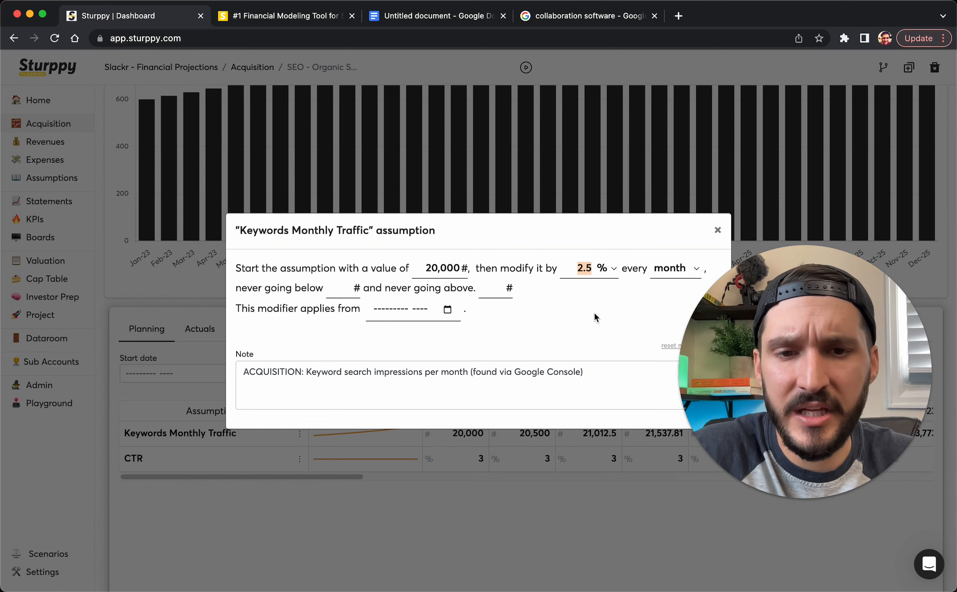
type("5")
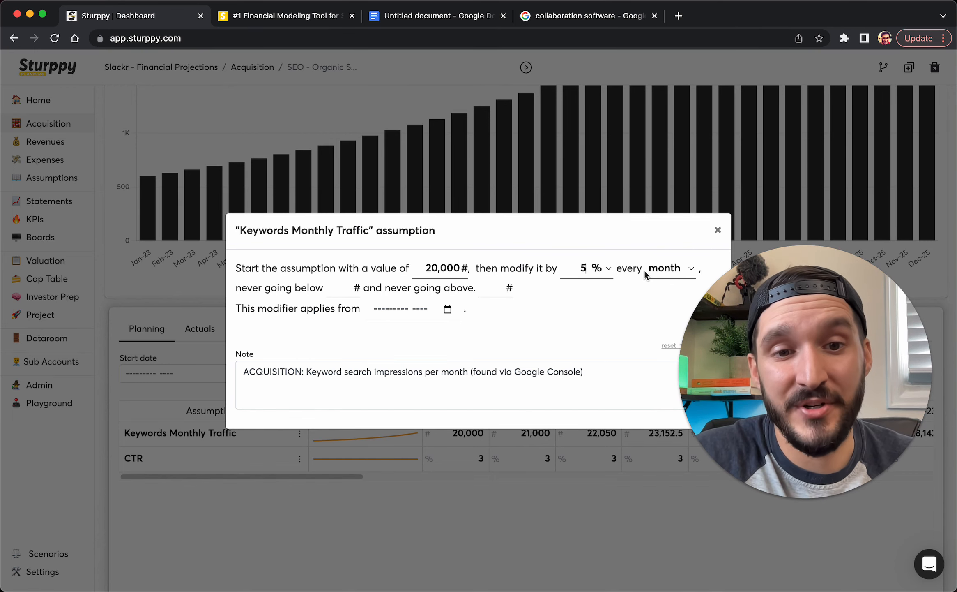
left_click(656, 272)
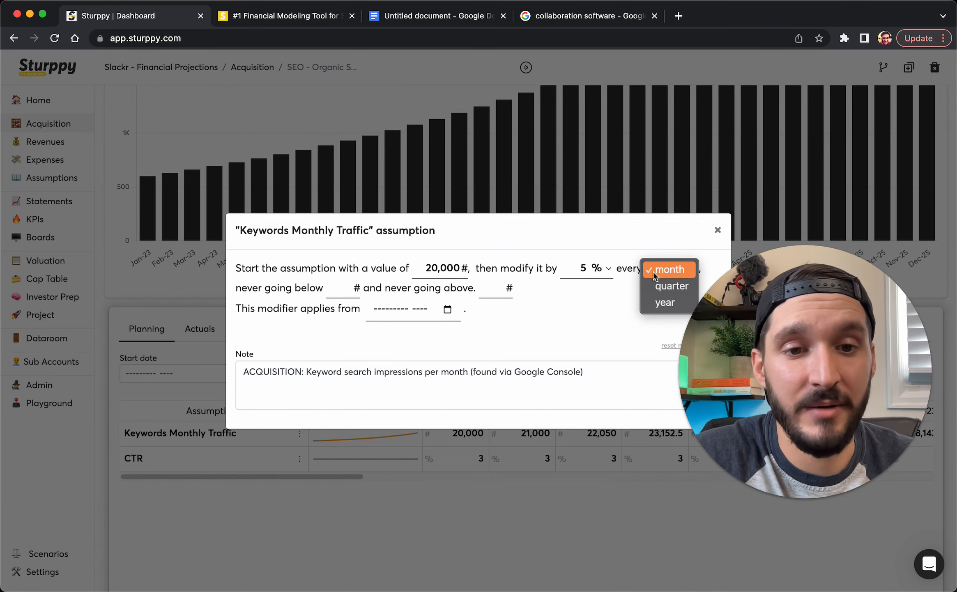
left_click(611, 309)
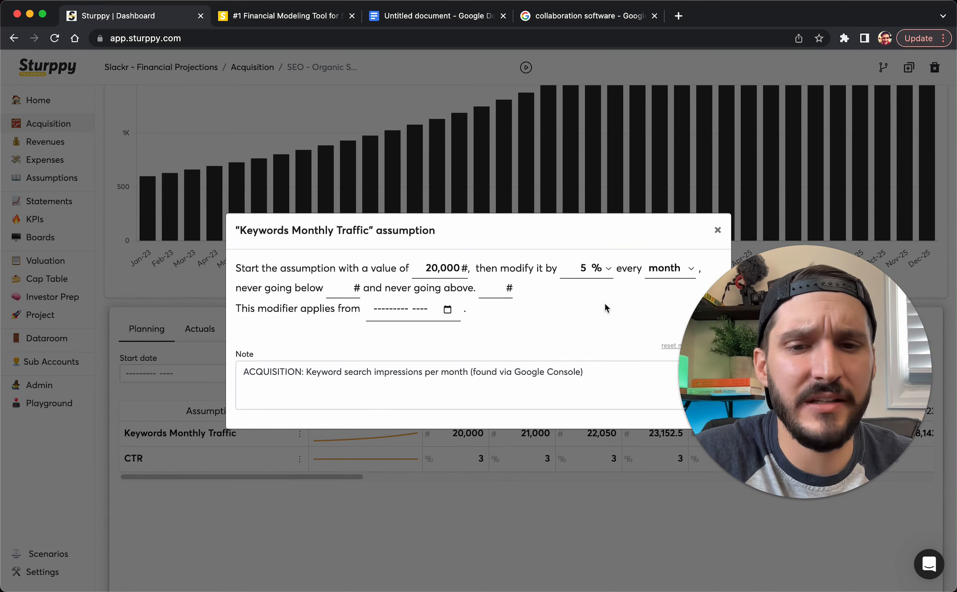
left_click(717, 230)
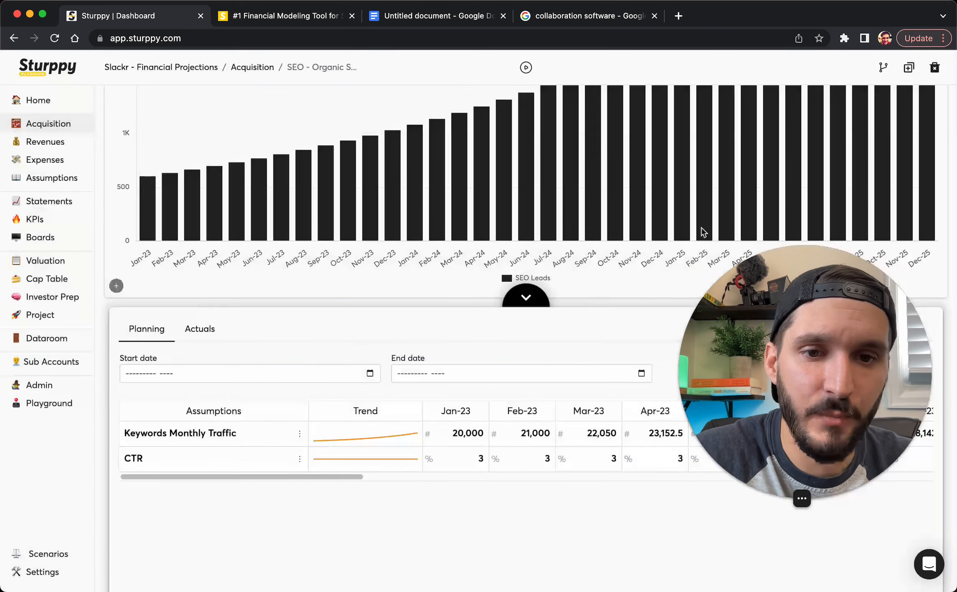
Append '(Click Through Rate)' to the CTR assumption's name
left_click(156, 458)
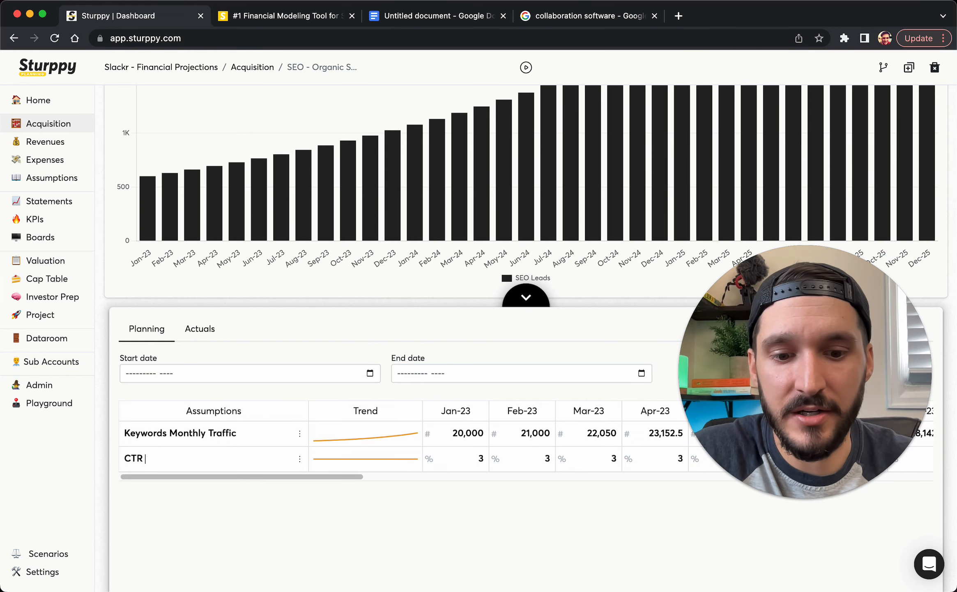
type("(Click ")
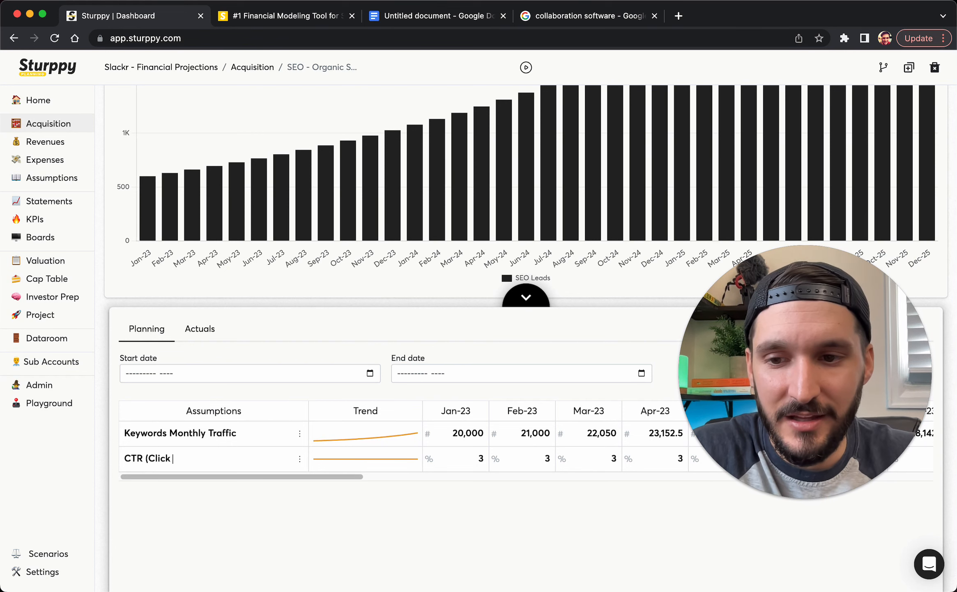
type("Through Rate)")
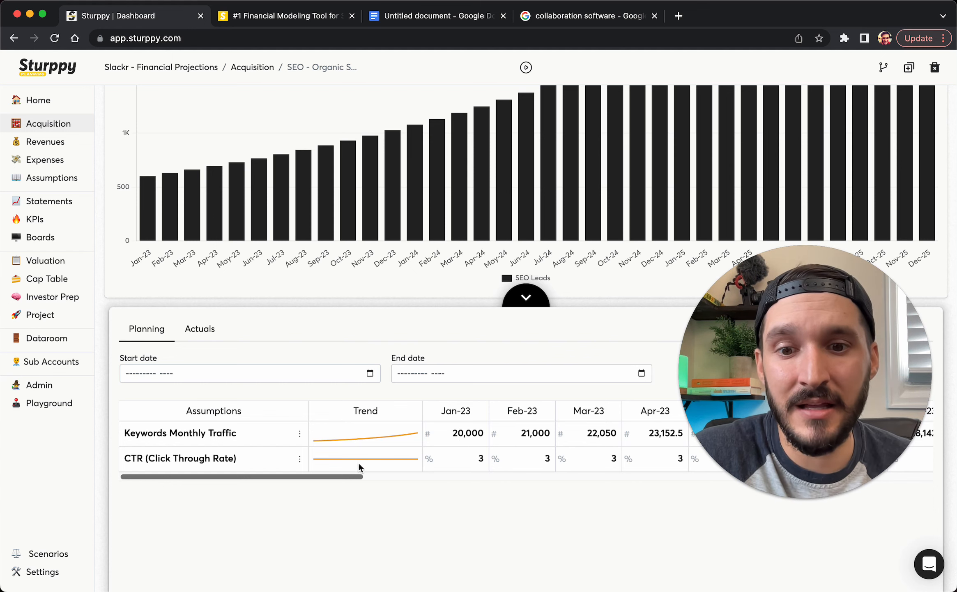
Set CTR to start at 1%, grow 10% per month, and cap at 3%
left_click(300, 459)
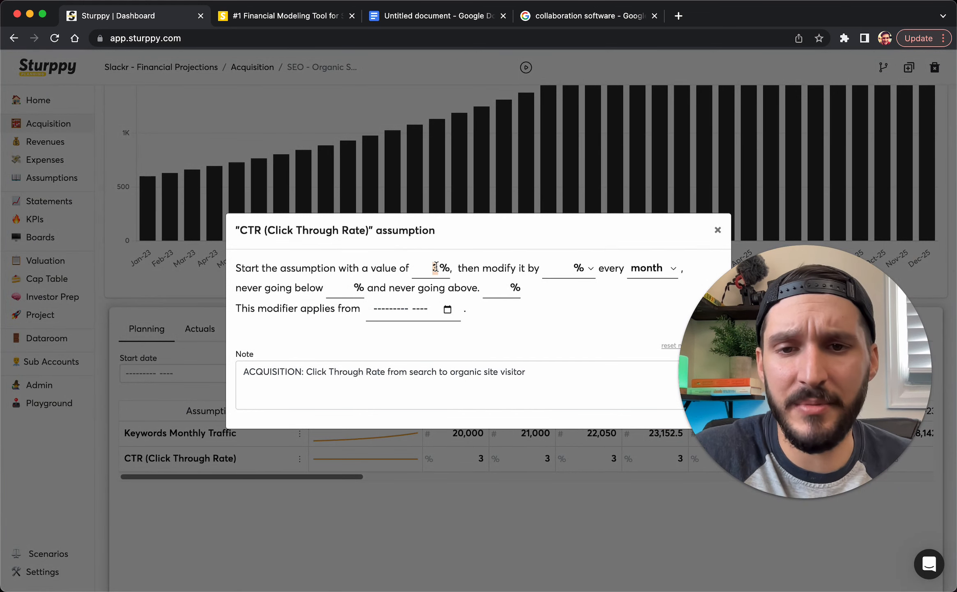
type("1")
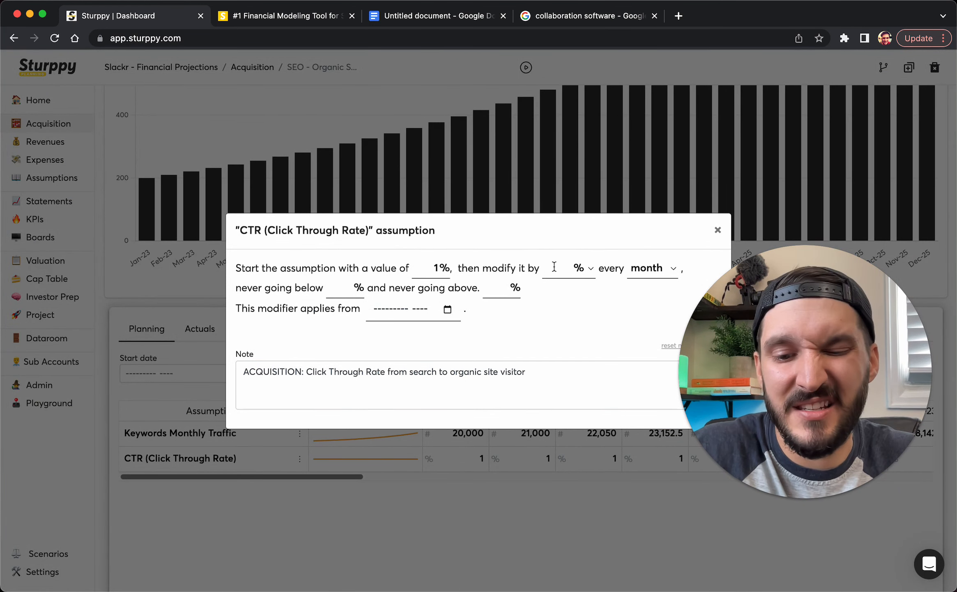
left_click(554, 266)
type("10")
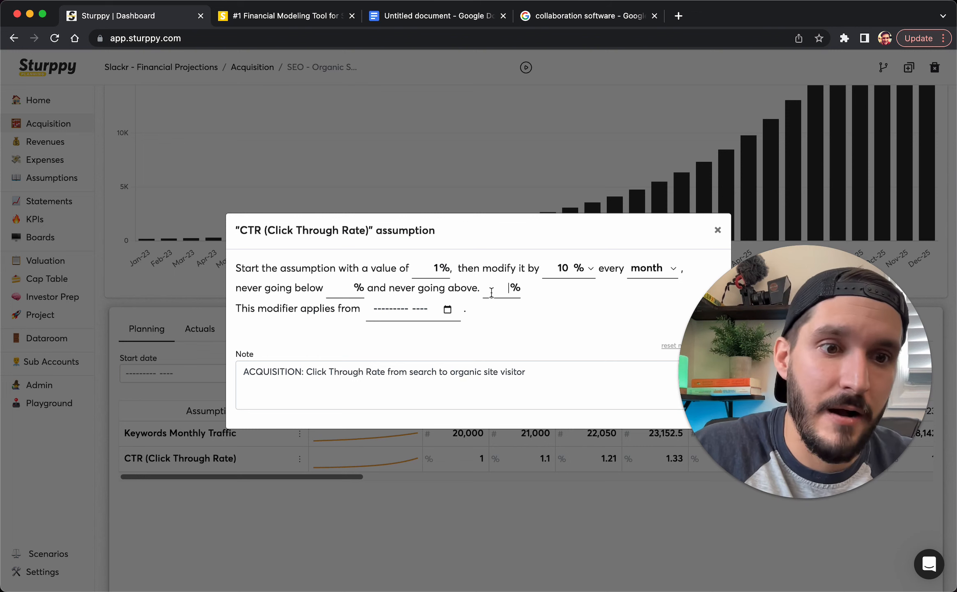
type("3")
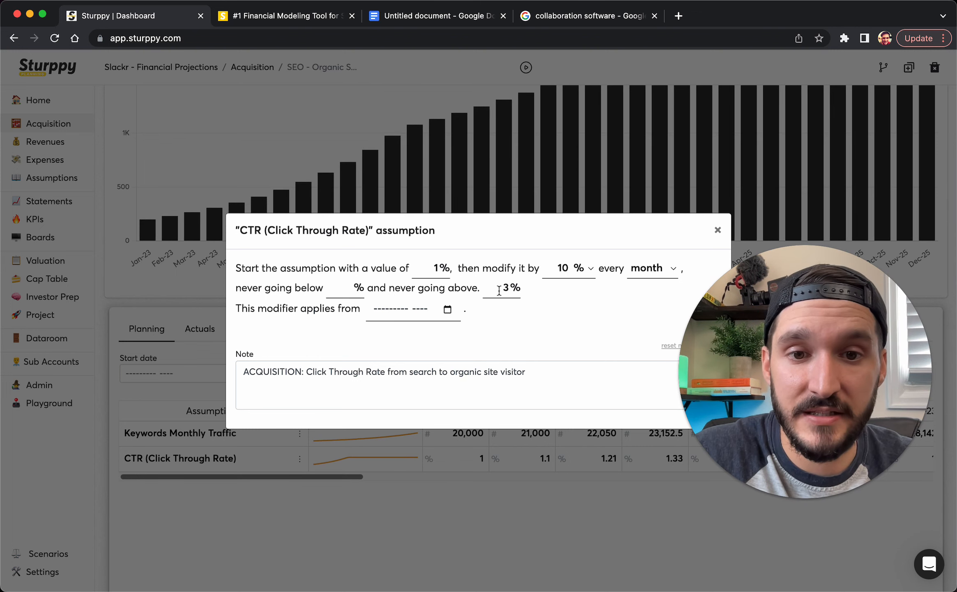
left_click(718, 231)
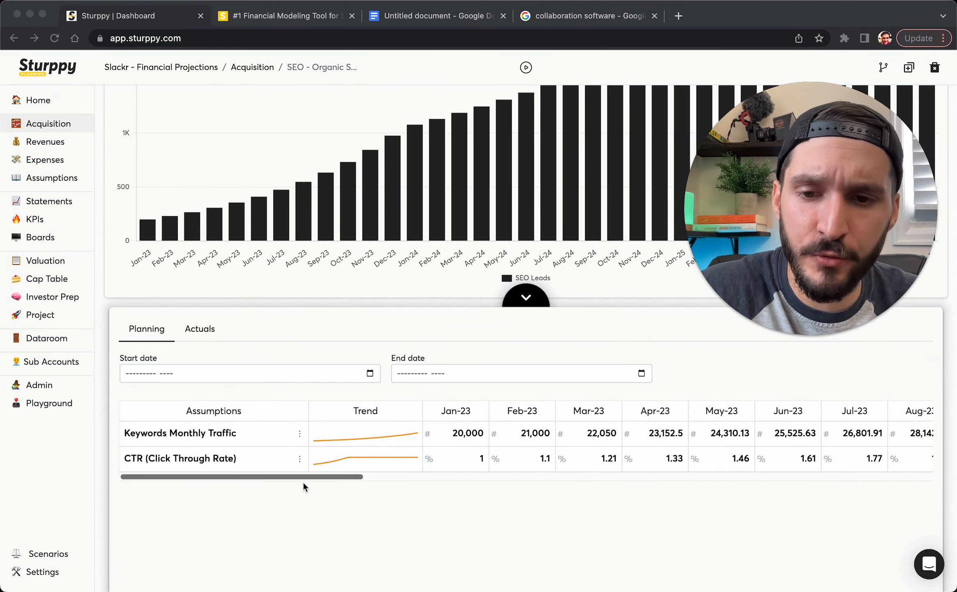
Collapse the planning panel to review the SEO - Organic Search leads chart, then return to Acquisition channels
left_click(320, 477)
left_click_drag(330, 477, 523, 481)
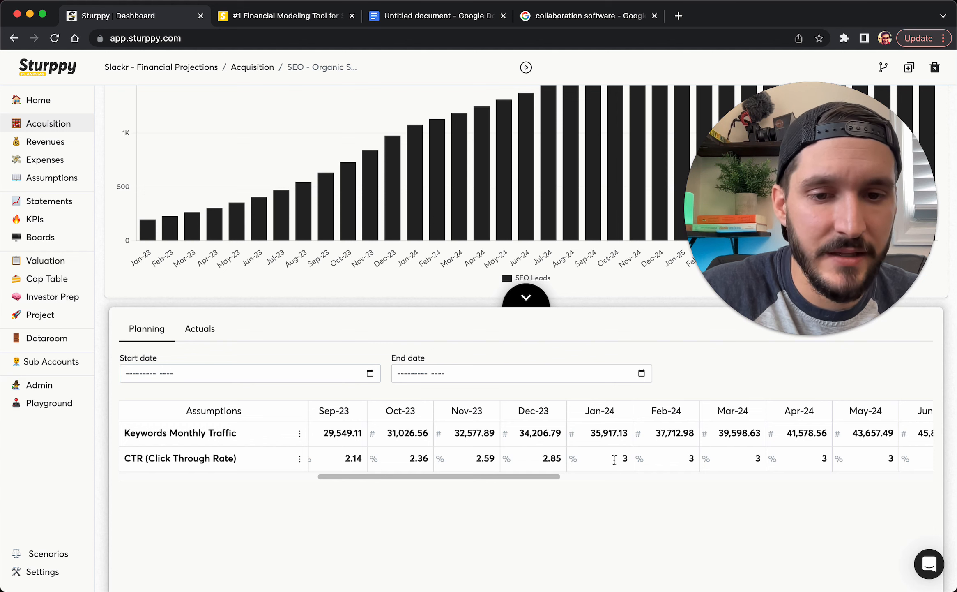
left_click(521, 301)
left_click_drag(756, 217, 448, 212)
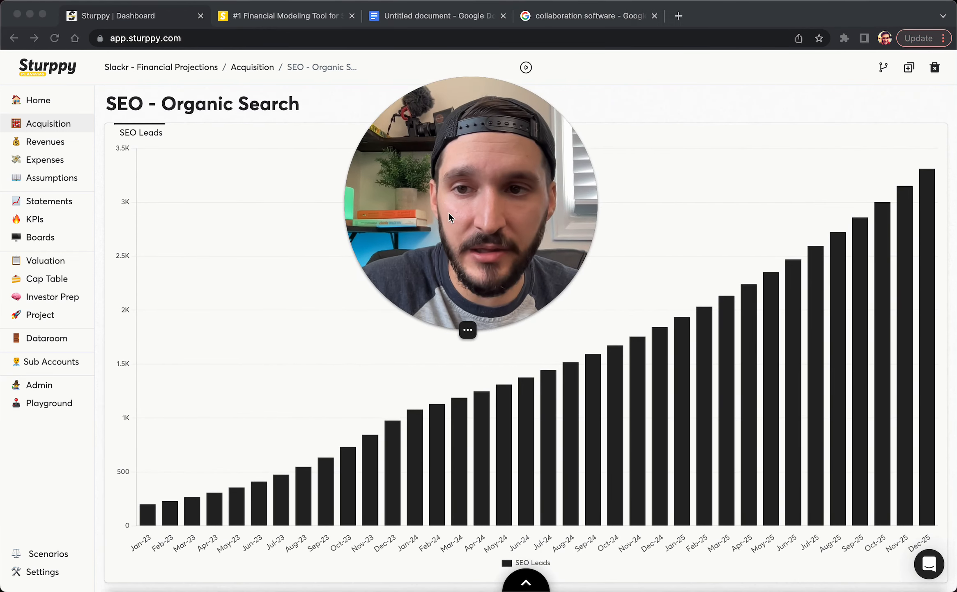
left_click(154, 520)
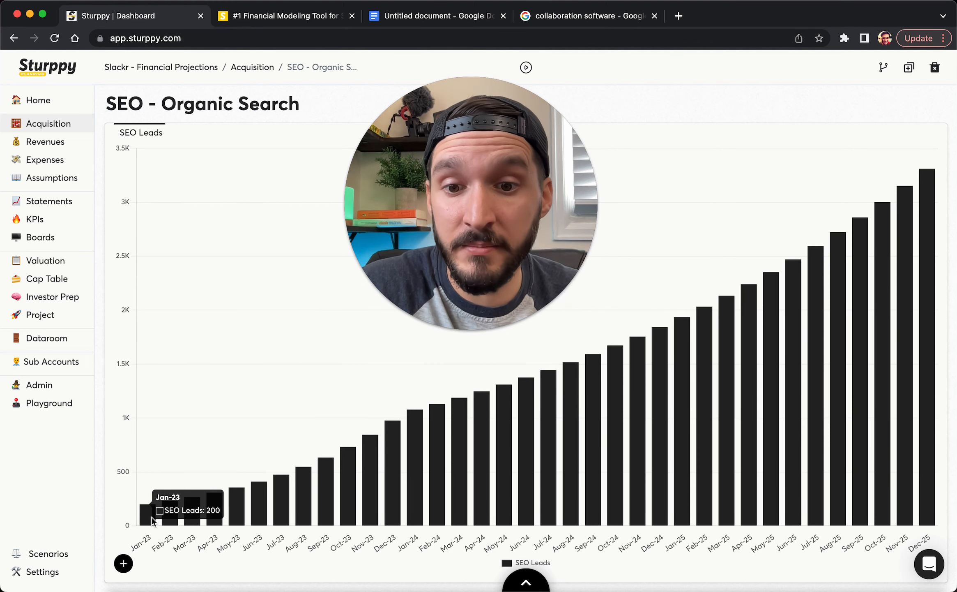
mouse_move(931, 405)
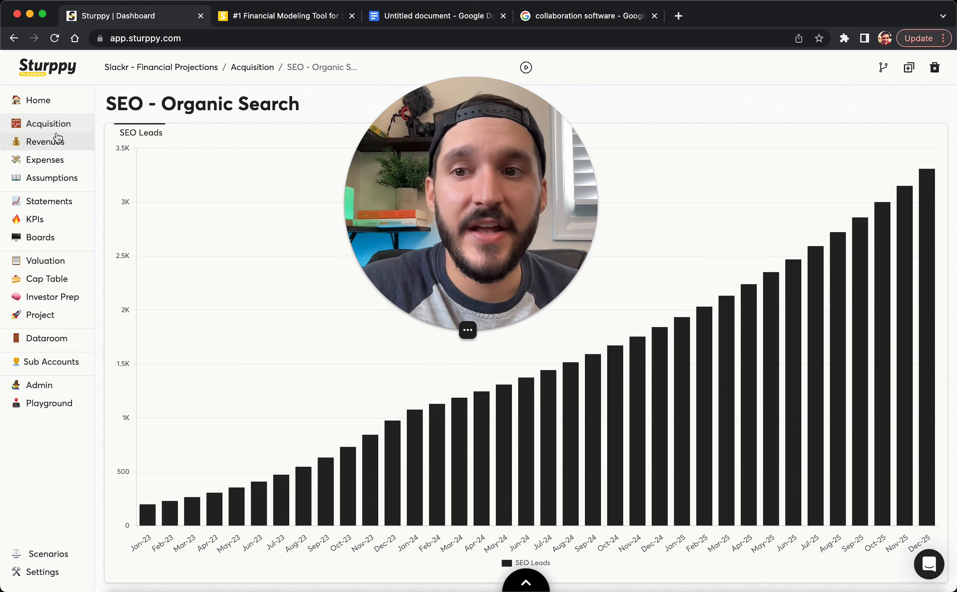
left_click(53, 123)
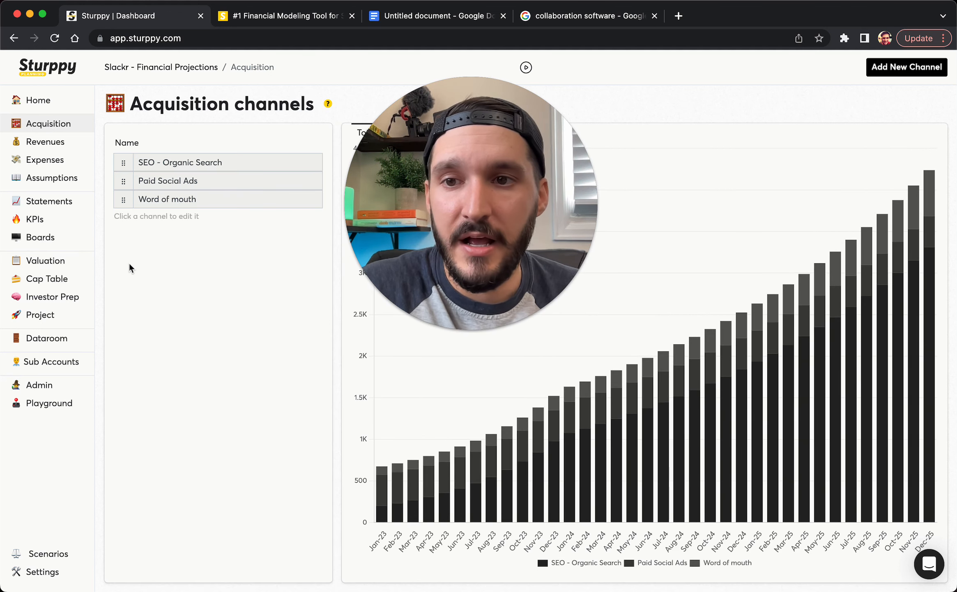
Open Paid Social Ads and expand its planning assumptions ($25 daily budget, $2 target CPC)
left_click(141, 181)
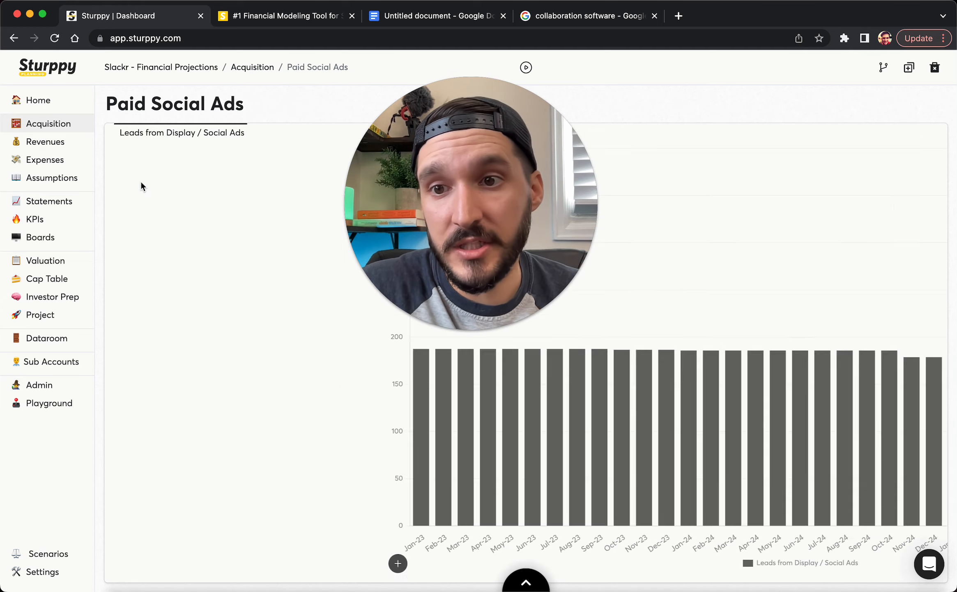
left_click(519, 580)
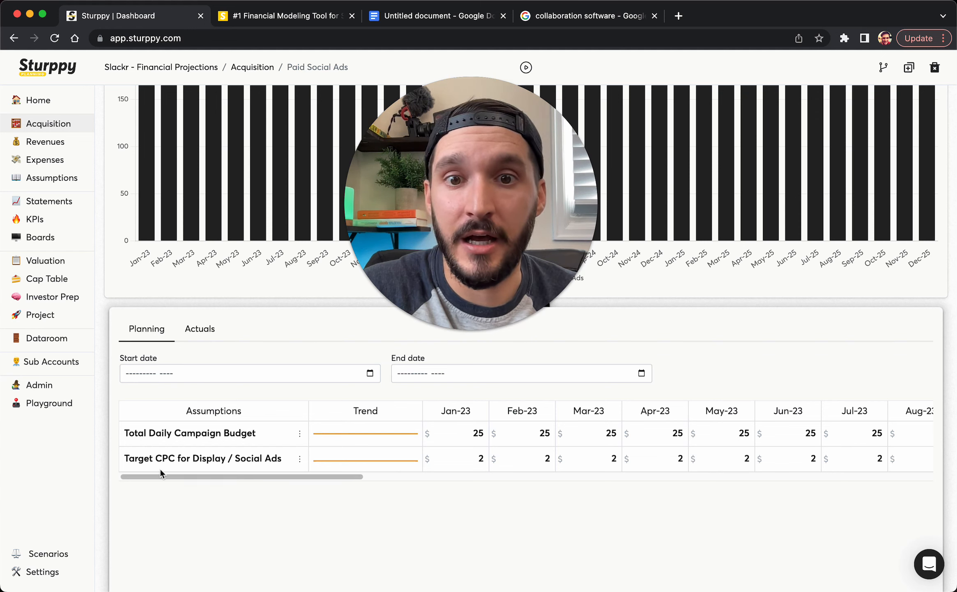
Grow the $25 Total Daily Campaign Budget by 10% each quarter, reaching $30.25 by Jul-23
left_click(300, 433)
left_click_drag(416, 211, 761, 220)
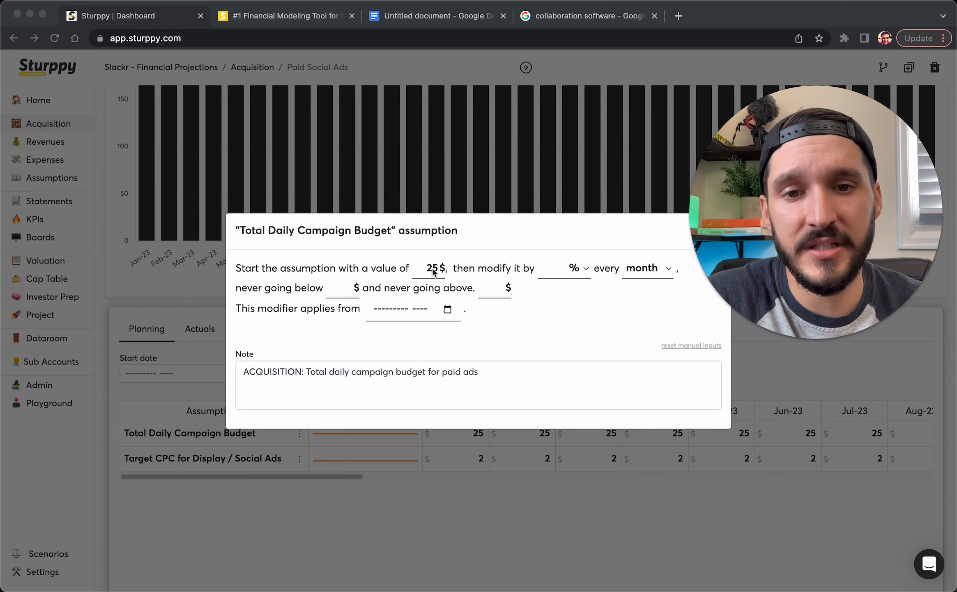
left_click(556, 273)
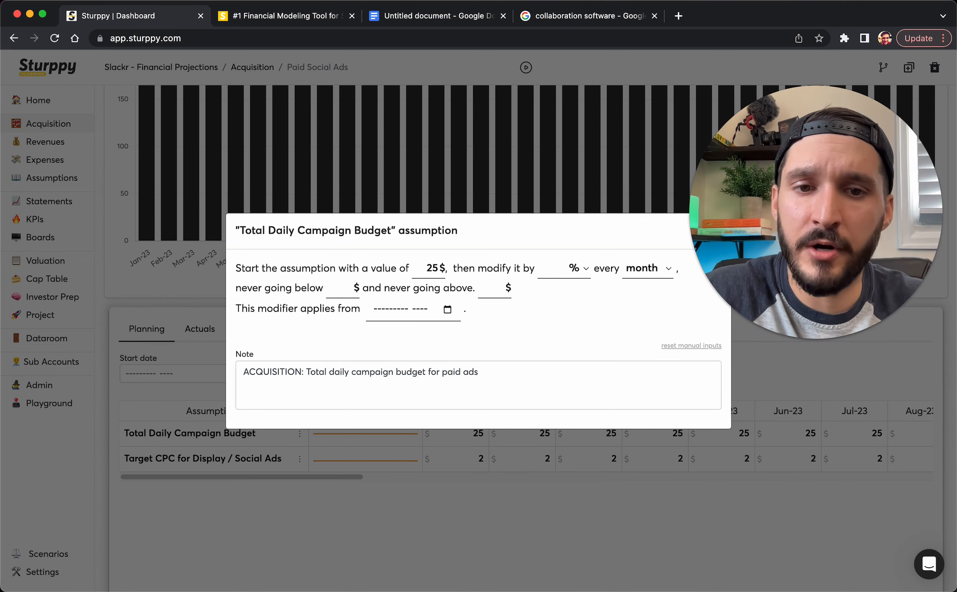
type("10")
left_click(662, 269)
left_click(648, 282)
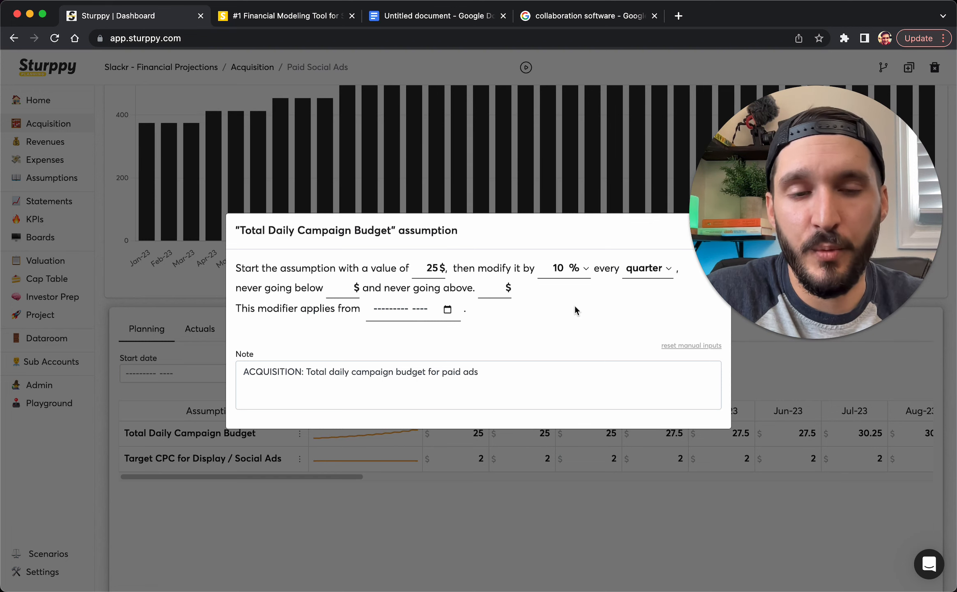
left_click(540, 479)
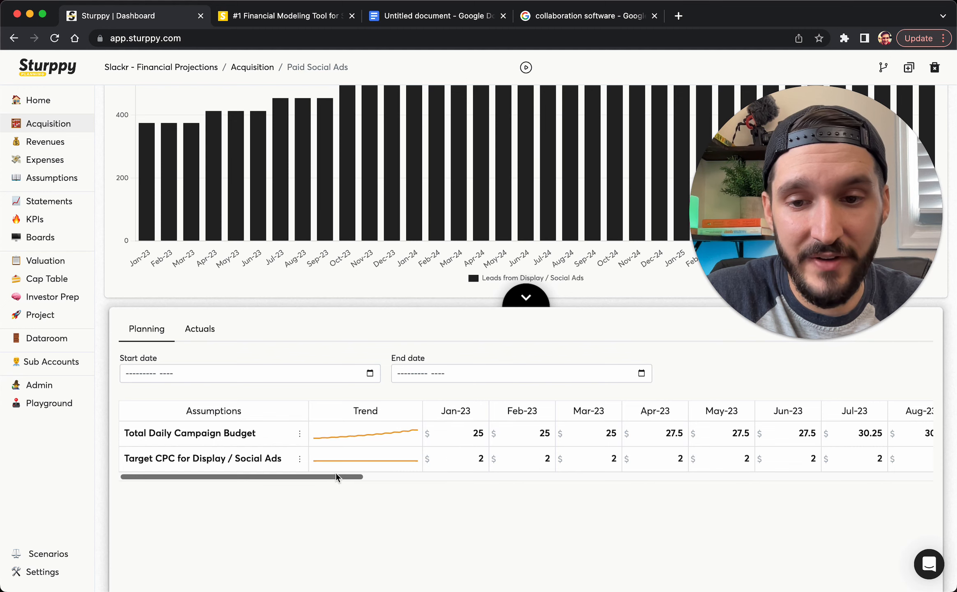
left_click_drag(336, 474, 281, 470)
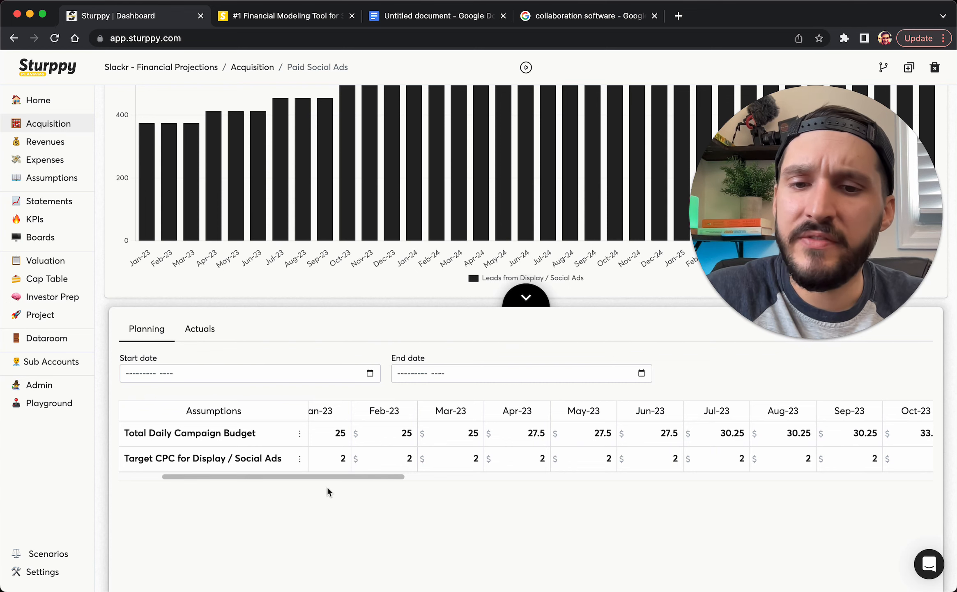
left_click_drag(340, 481, 273, 481)
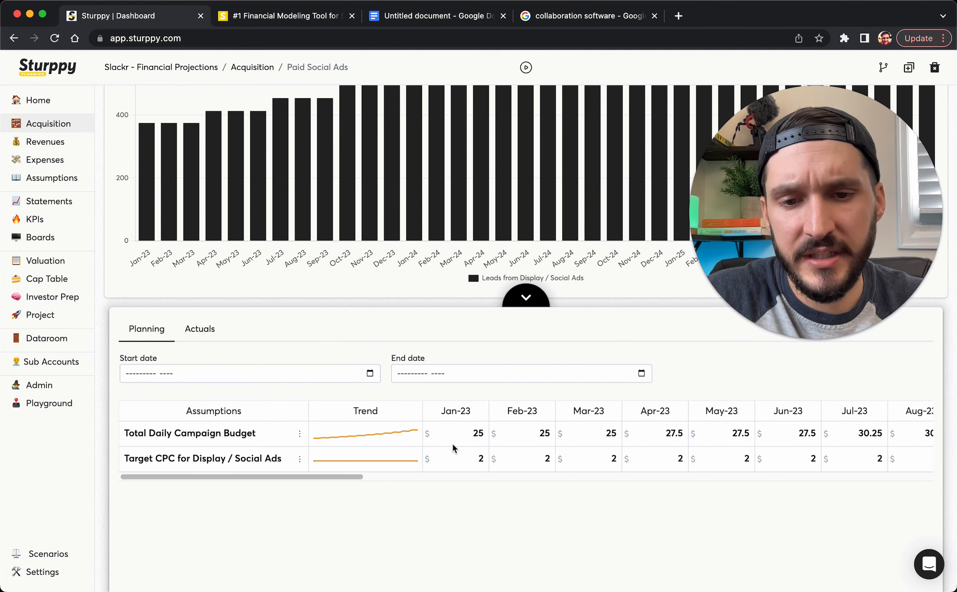
Collapse the planning panel to check the Paid Social Ads leads chart, then return to Acquisition channels
left_click(525, 295)
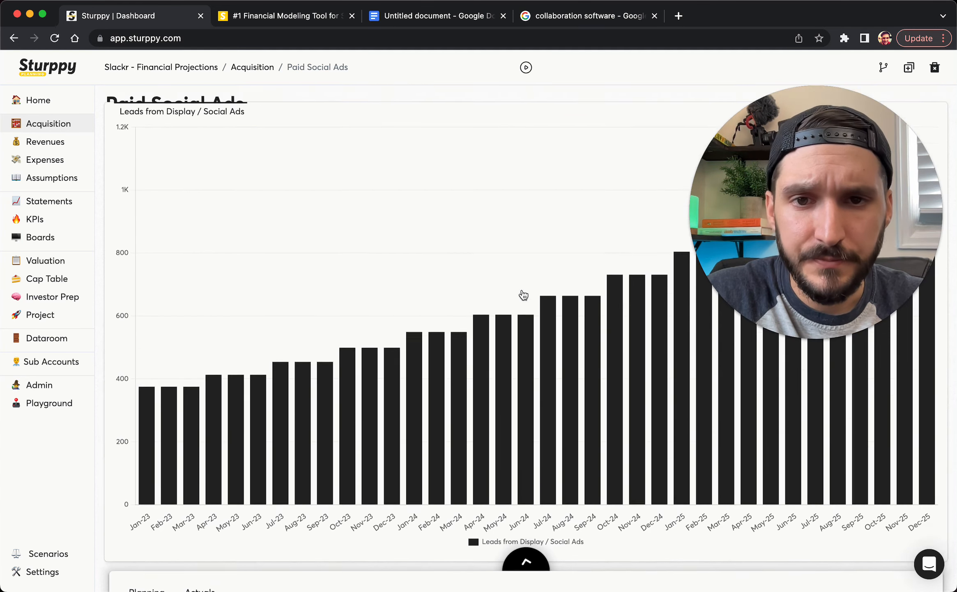
left_click_drag(884, 110, 478, 53)
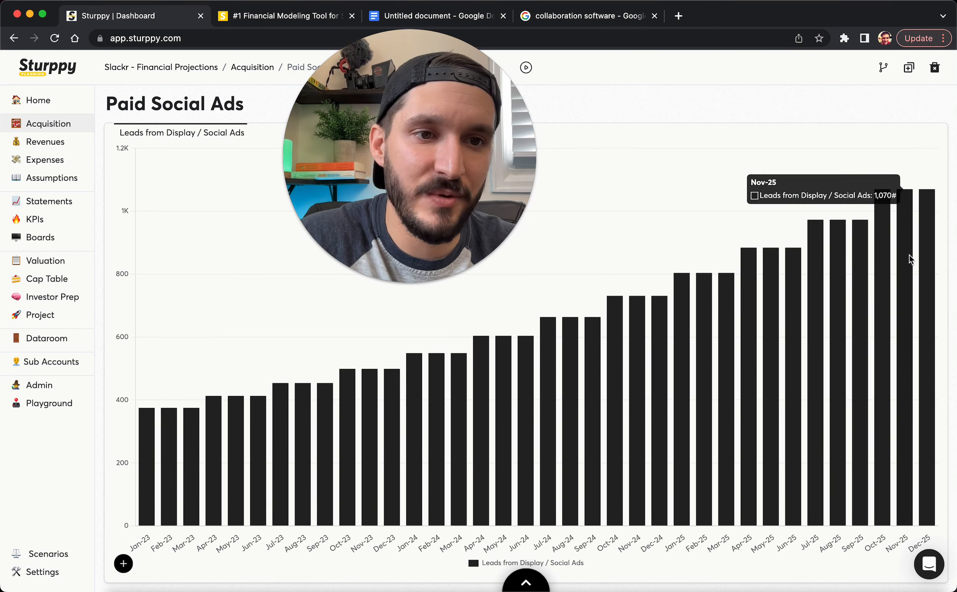
left_click_drag(339, 192, 450, 283)
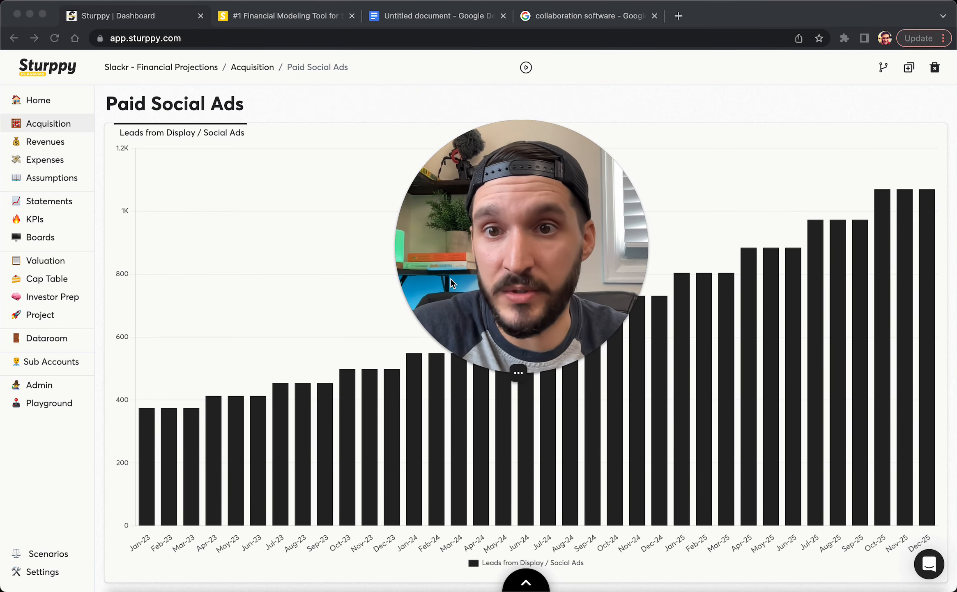
left_click(251, 68)
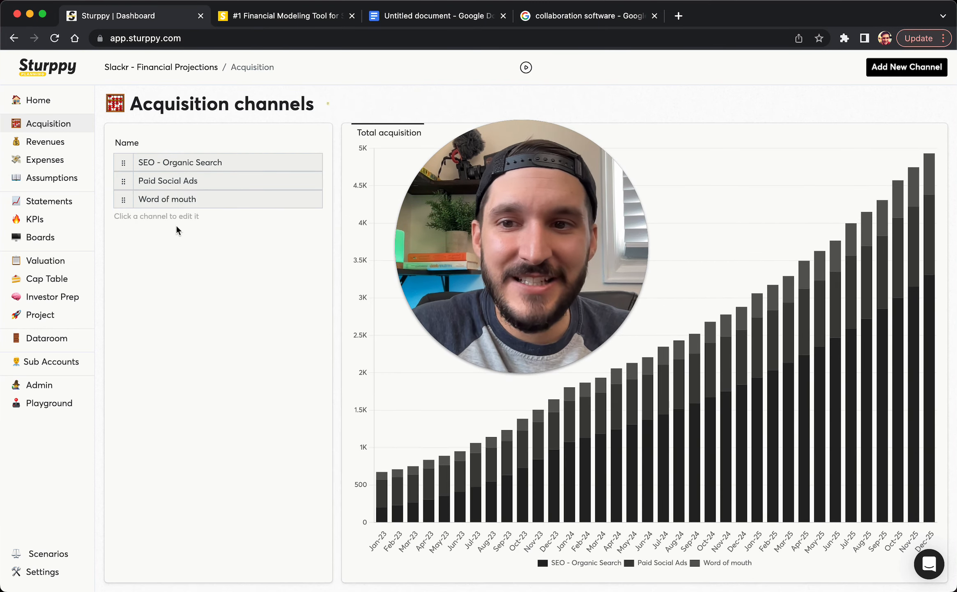
Delete the Word of mouth acquisition channel
left_click(198, 199)
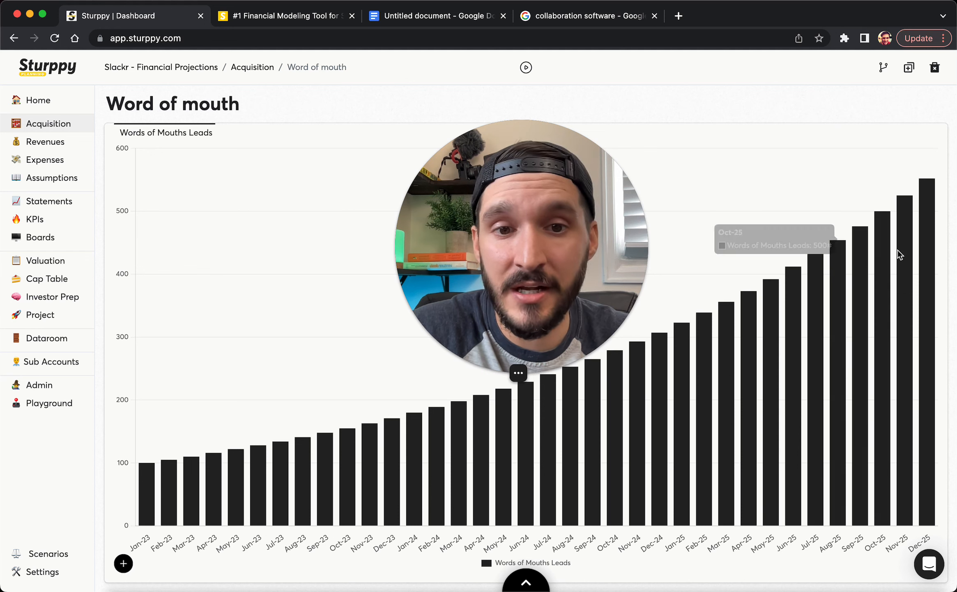
left_click(935, 67)
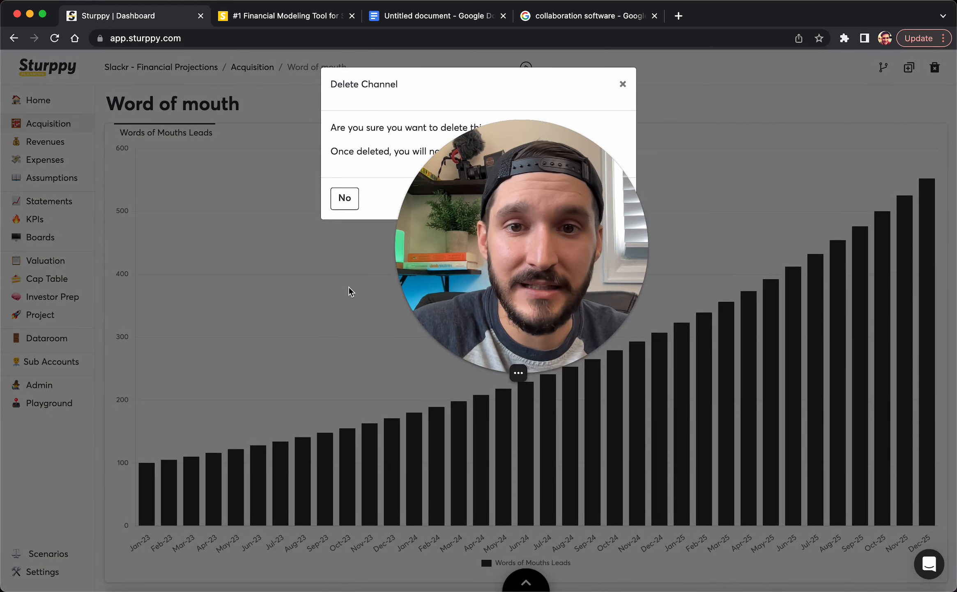
left_click(586, 205)
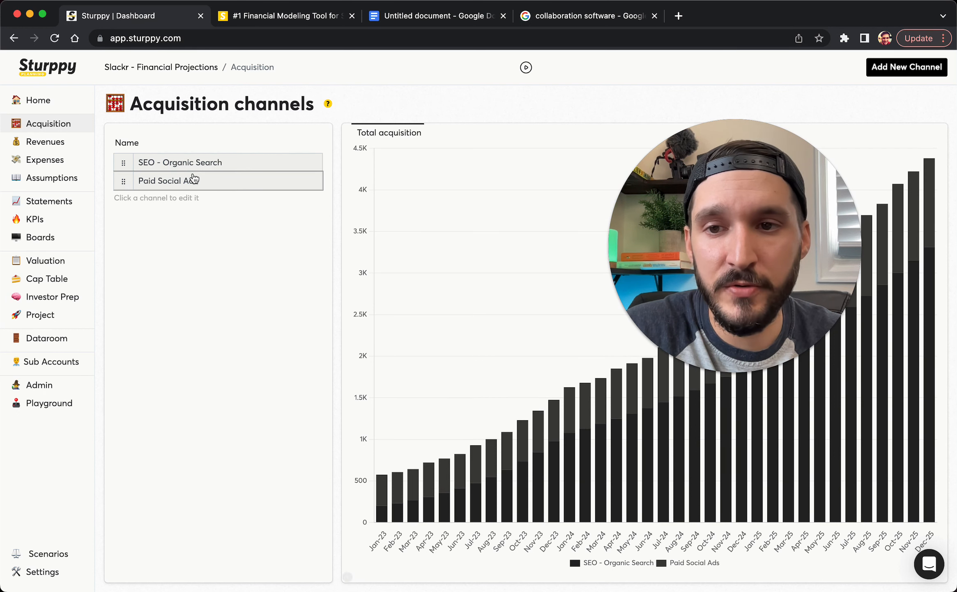
left_click_drag(678, 188, 405, 227)
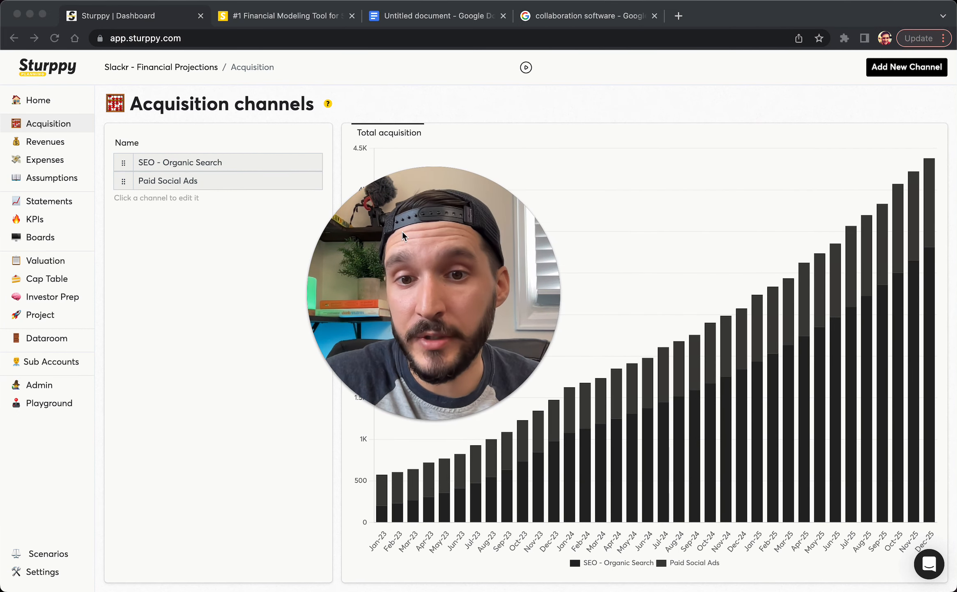
Start a new acquisition channel from the Add New Channel form
left_click(249, 369)
left_click(907, 67)
left_click_drag(432, 240, 730, 208)
Name the new channel 'Cold Email Outreach'
left_click(309, 241)
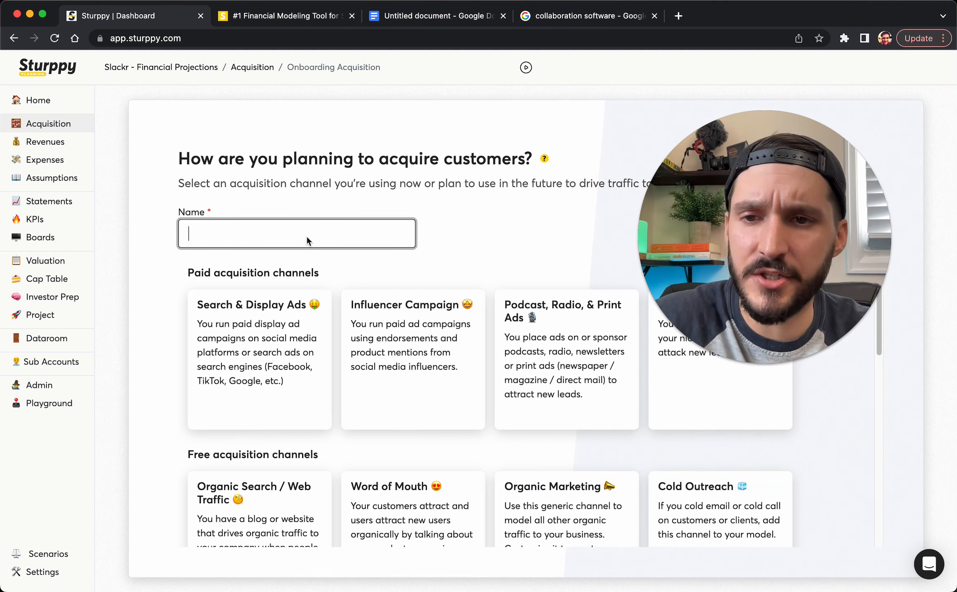
type("Cold Ou")
key("BackSpace")
key("BackSpace")
key("BackSpace")
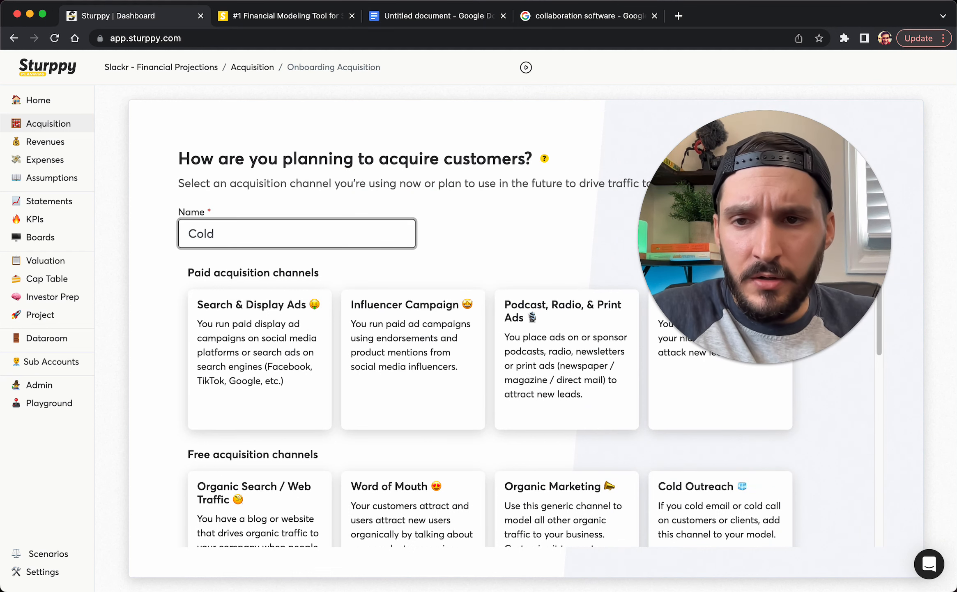
type("Email Outreach")
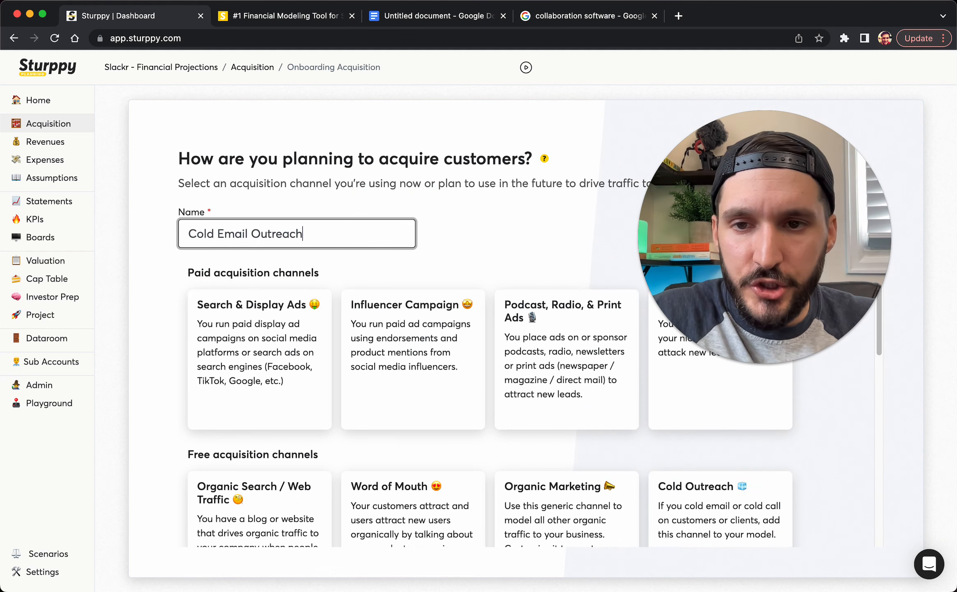
Choose Cold Outreach from the free acquisition channel types
scroll(616, 431, "down", 2)
scroll(616, 430, "up", 2)
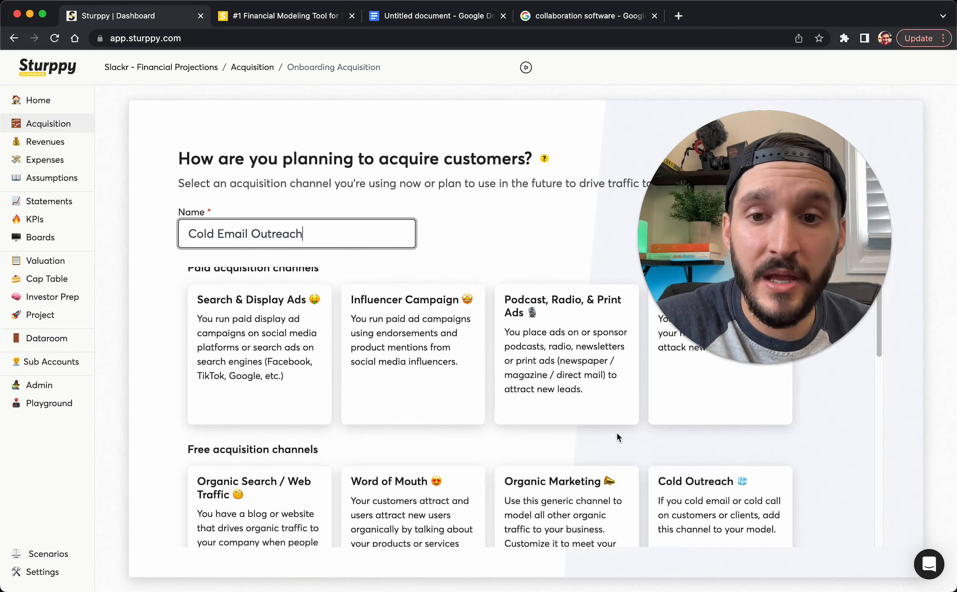
scroll(487, 456, "down", 8)
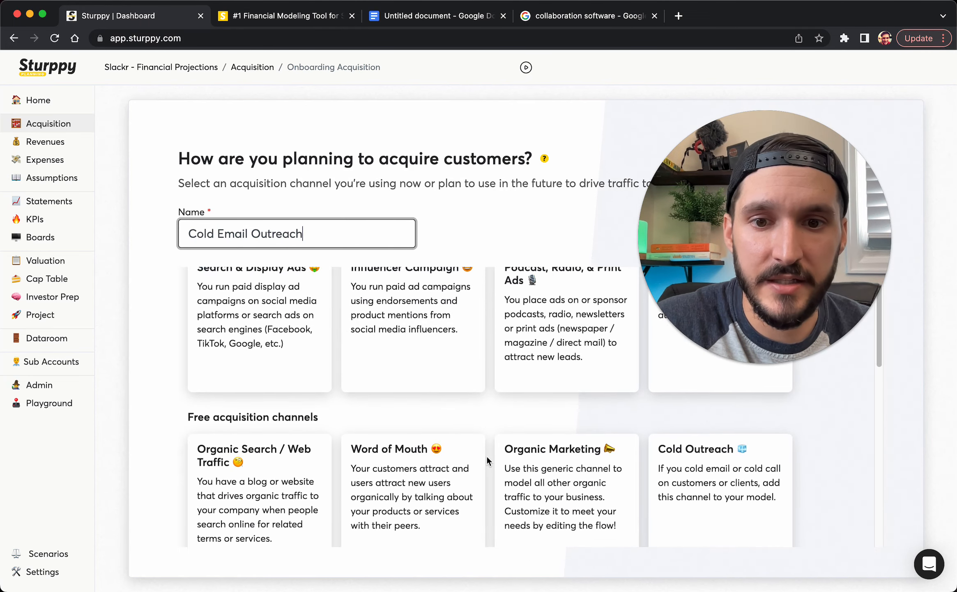
scroll(487, 457, "up", 8)
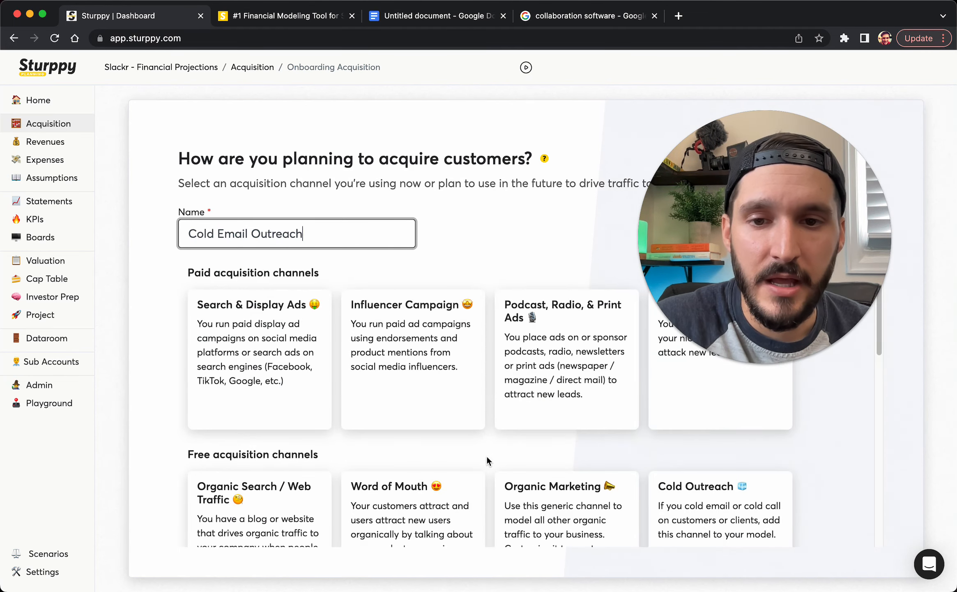
scroll(643, 475, "down", 2)
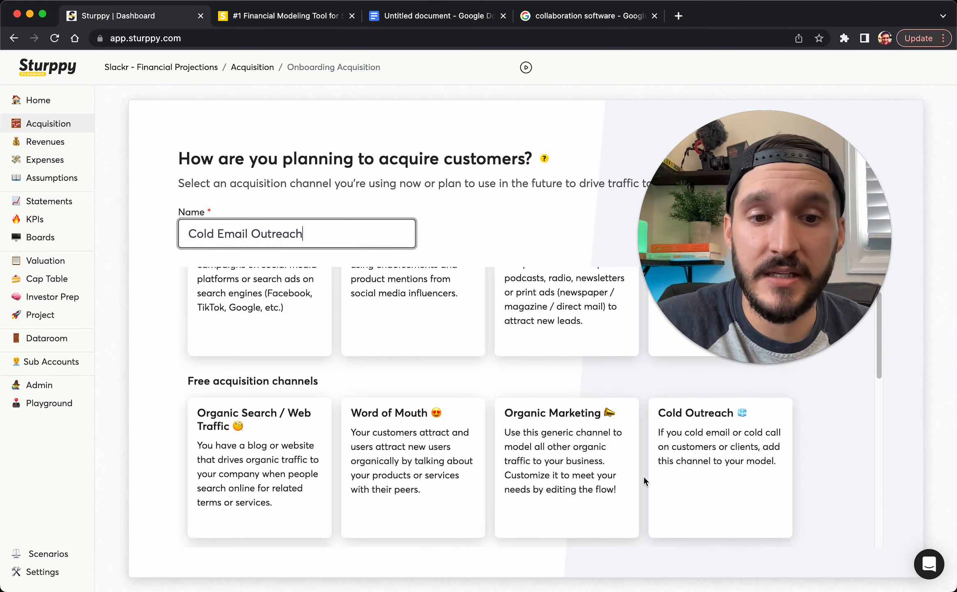
left_click(715, 458)
left_click_drag(737, 263, 776, 321)
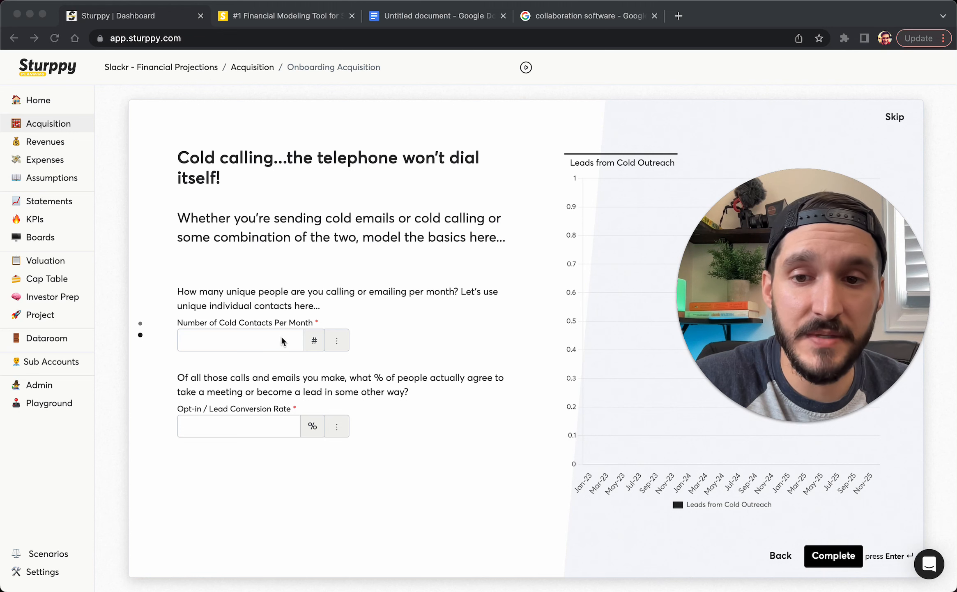
Enter 50 cold contacts per month and a 7% lead conversion rate, then complete the channel
left_click(232, 339)
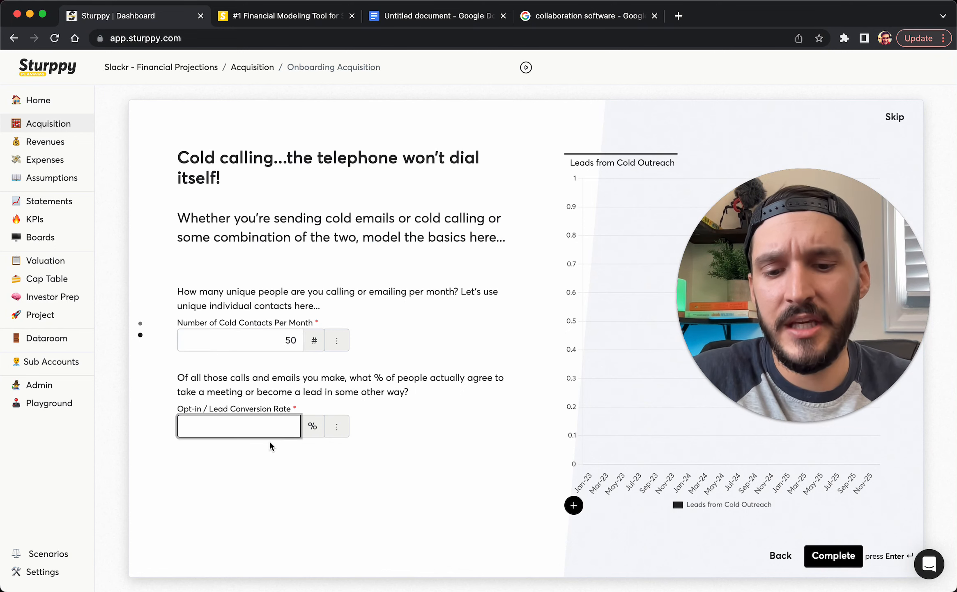
type("7")
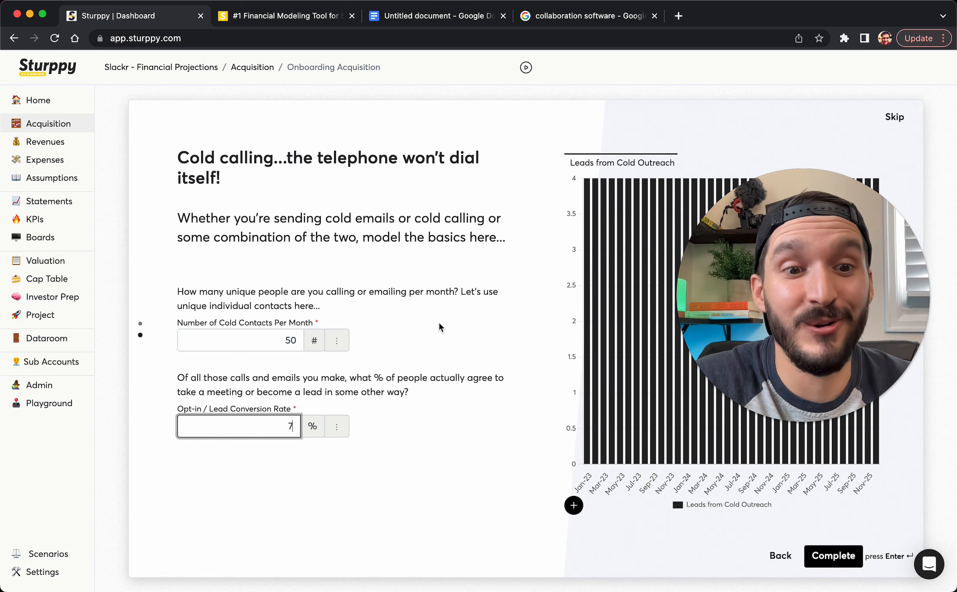
left_click(835, 563)
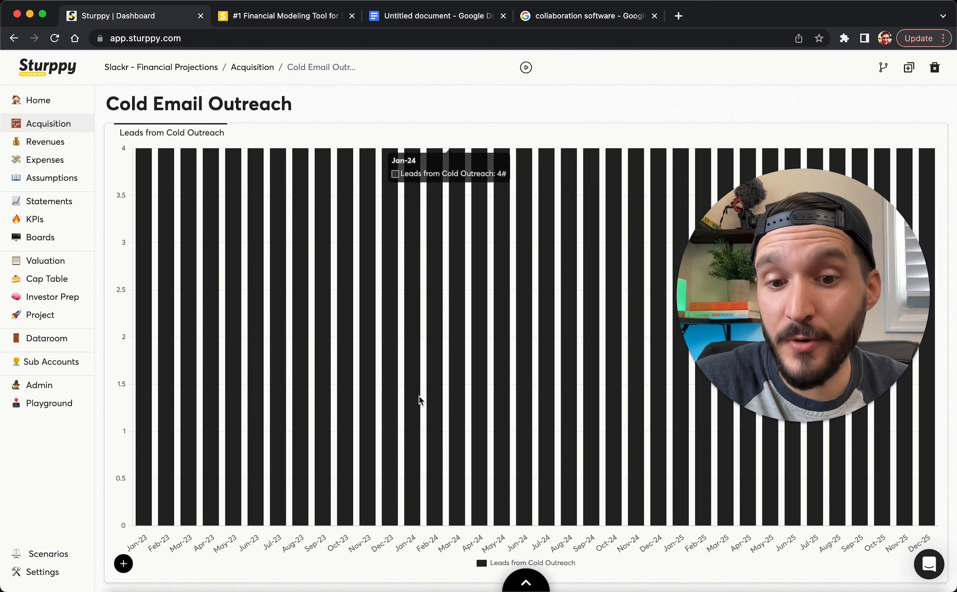
Review the cold contacts per month assumption without changes, then collapse the planning panel
left_click(526, 581)
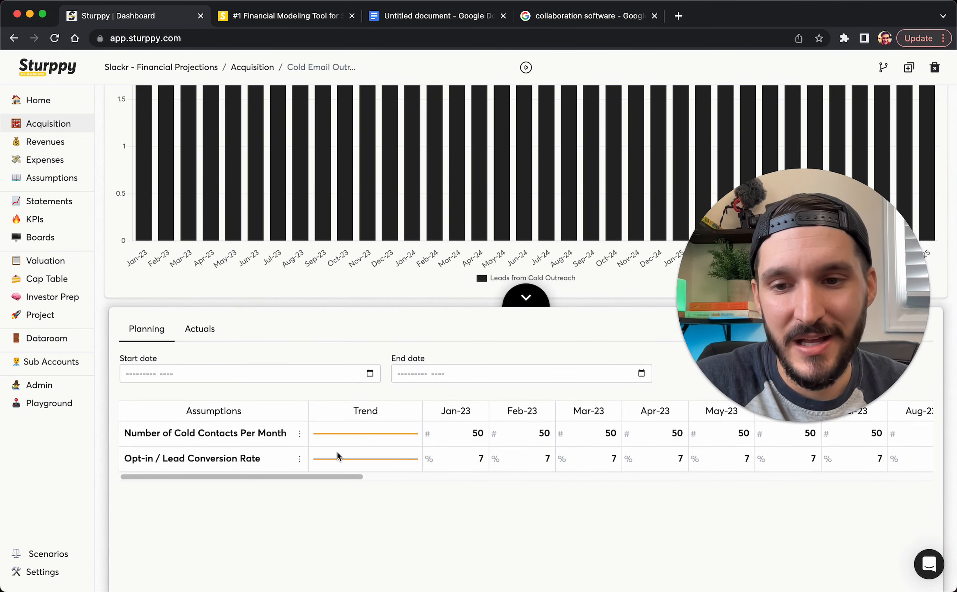
left_click(299, 436)
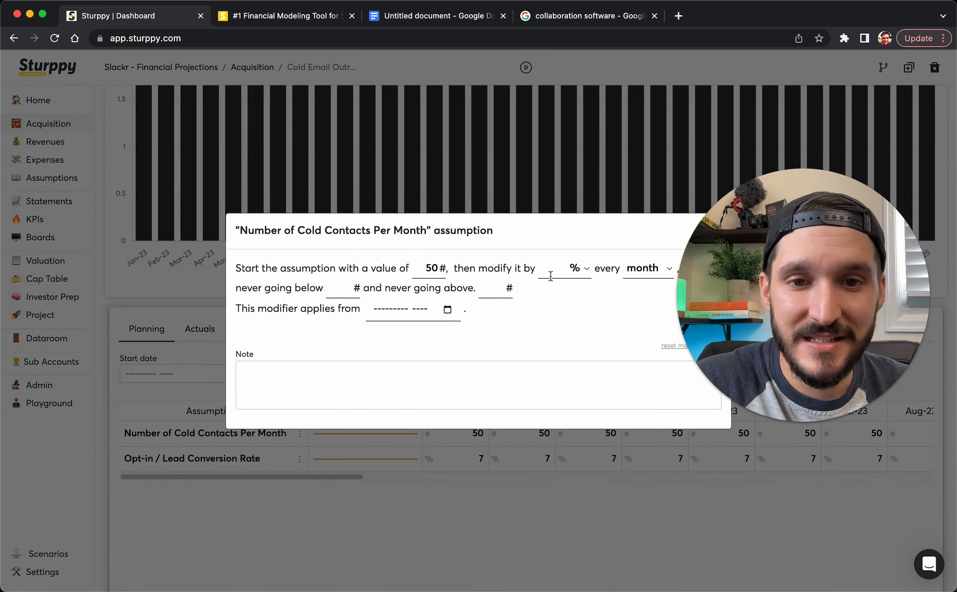
left_click(542, 192)
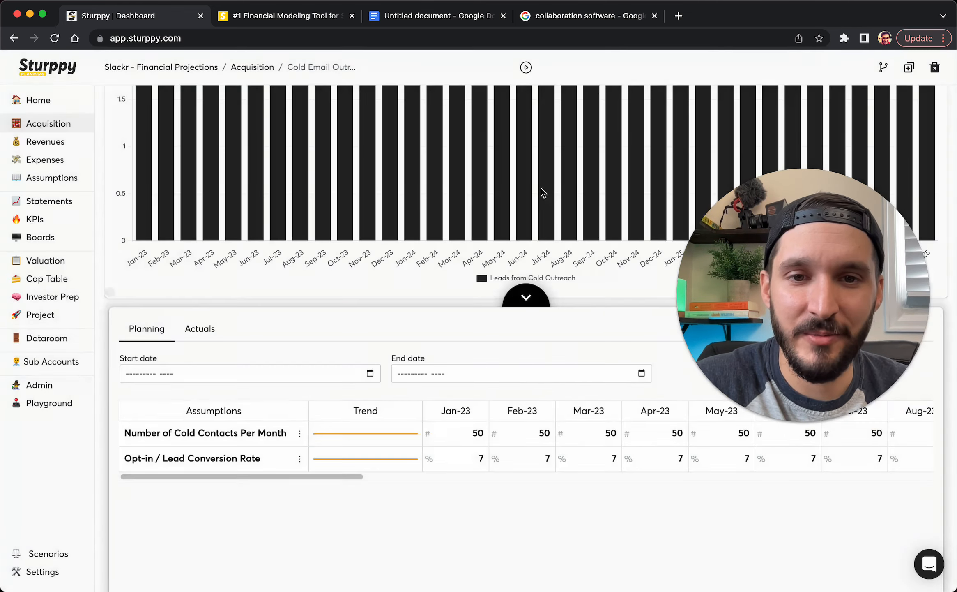
left_click(522, 297)
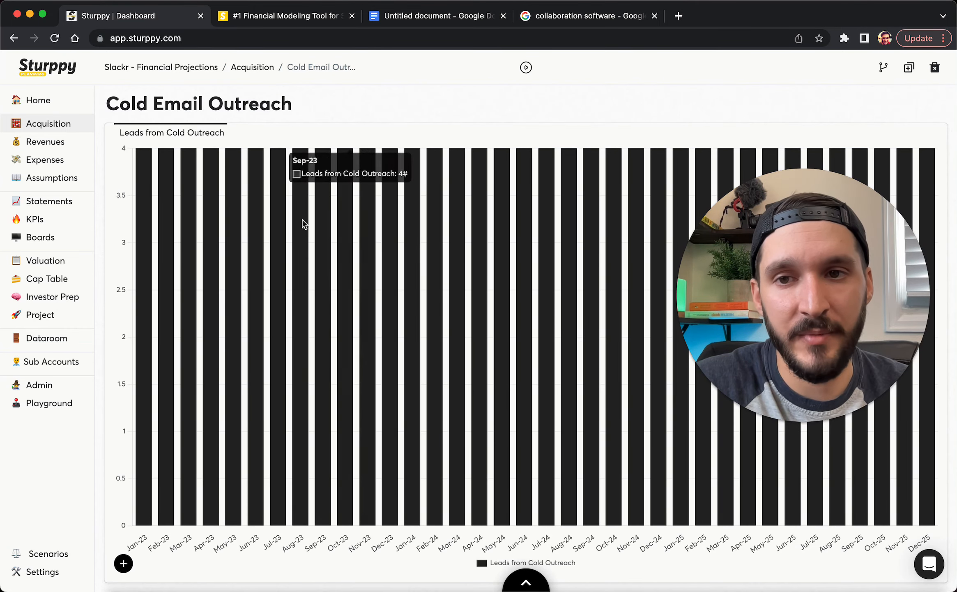
Rename the channel to 'Cold Email Outreach: Enterprise'
left_click(292, 105)
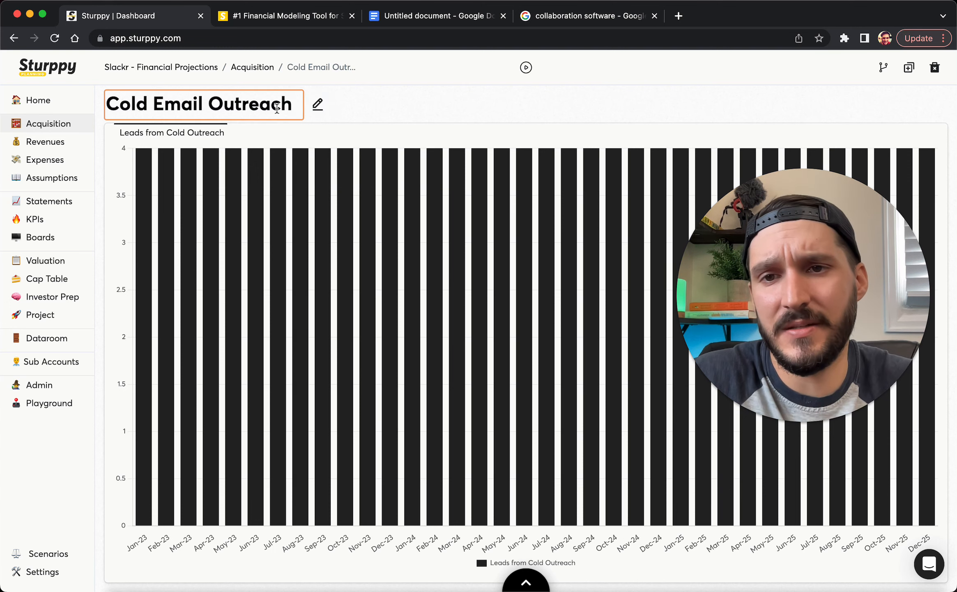
type(": Enterprise")
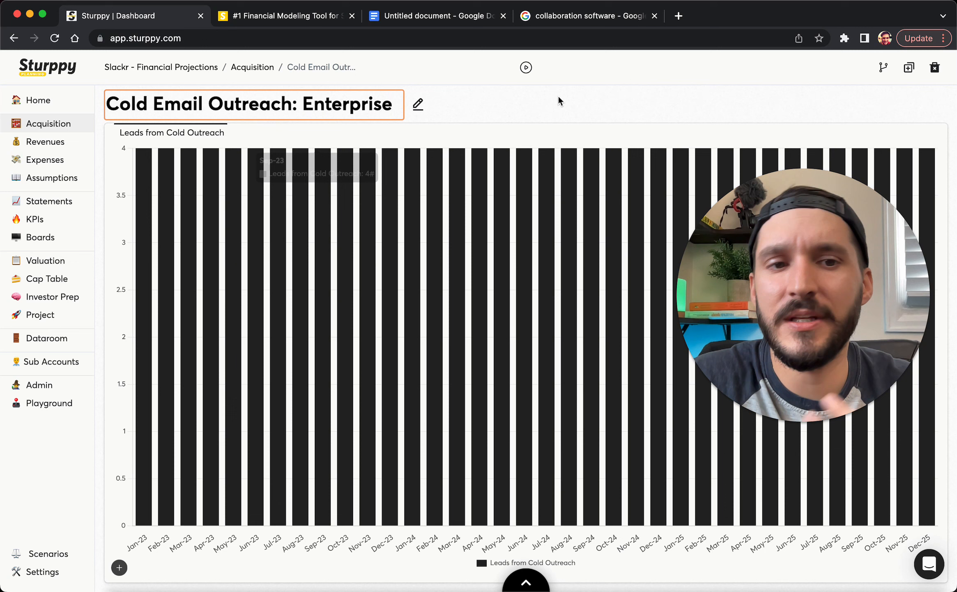
left_click(551, 125)
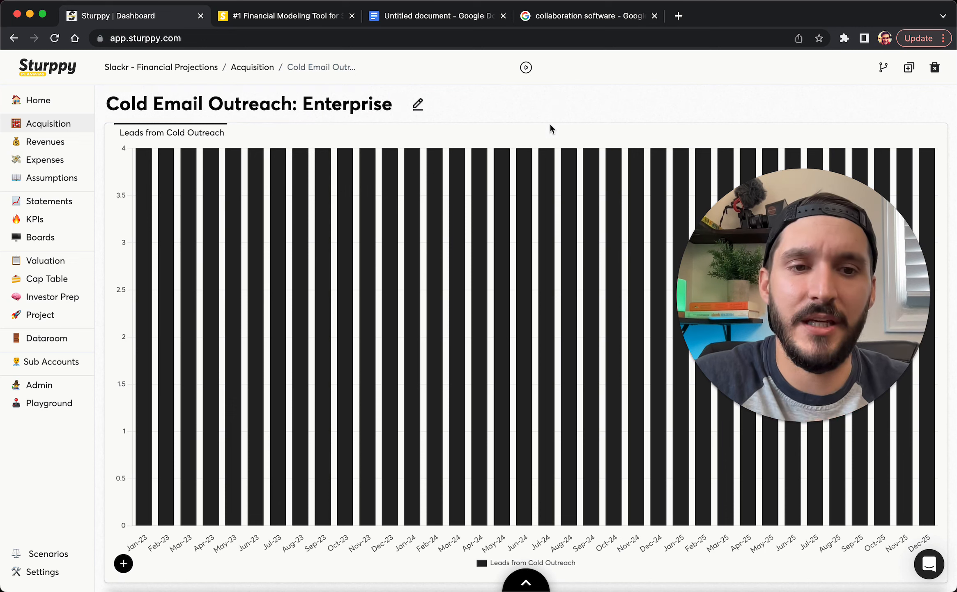
Check the Enterprise Pro Plan note in the planning document, then return to Sturppy
left_click(405, 20)
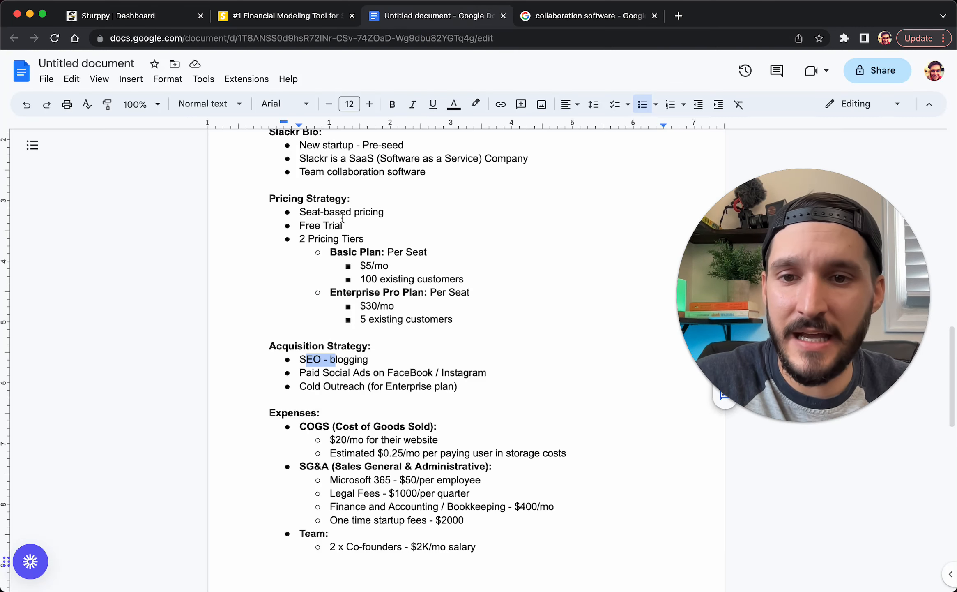
left_click_drag(413, 292, 347, 292)
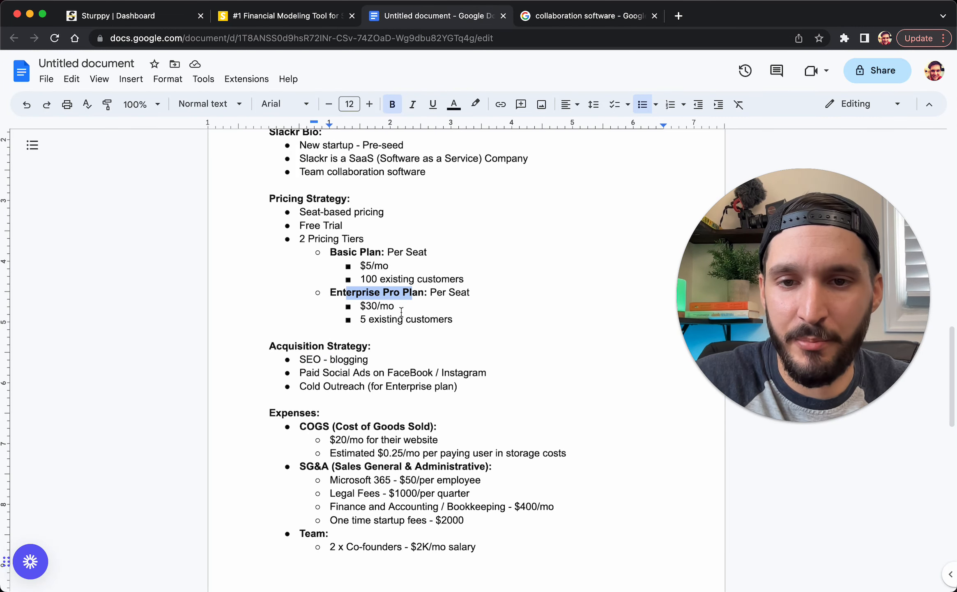
left_click(422, 296)
left_click(383, 298)
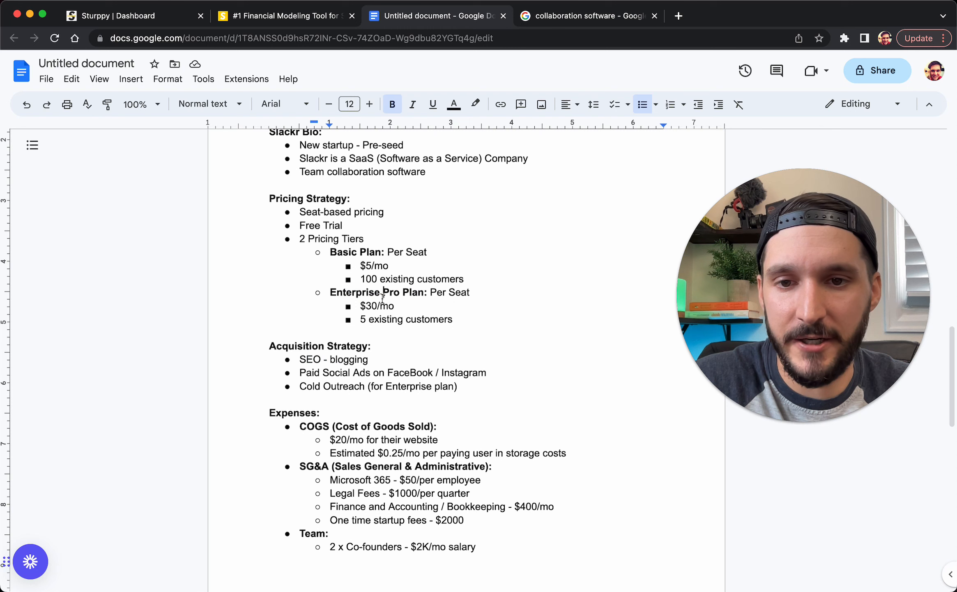
left_click(148, 18)
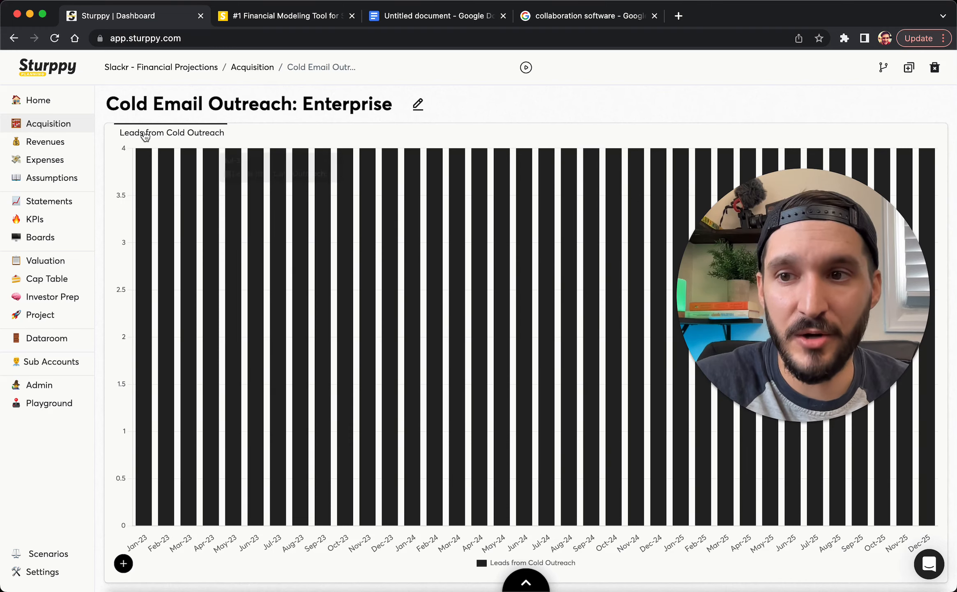
Open Seat-based subscriptions and confirm its channels are SEO - Organic Search and Paid Social Ads
left_click(71, 142)
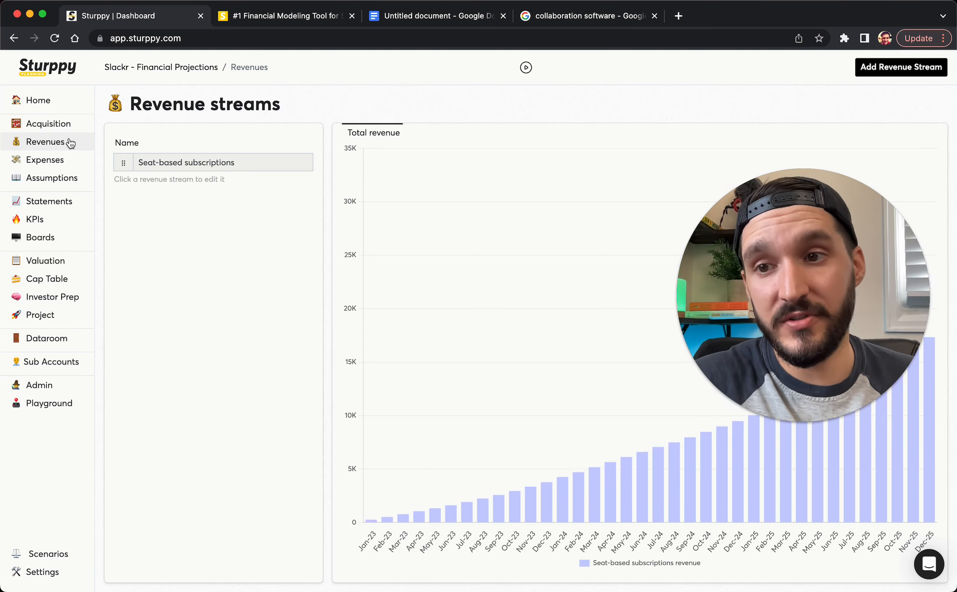
left_click(207, 166)
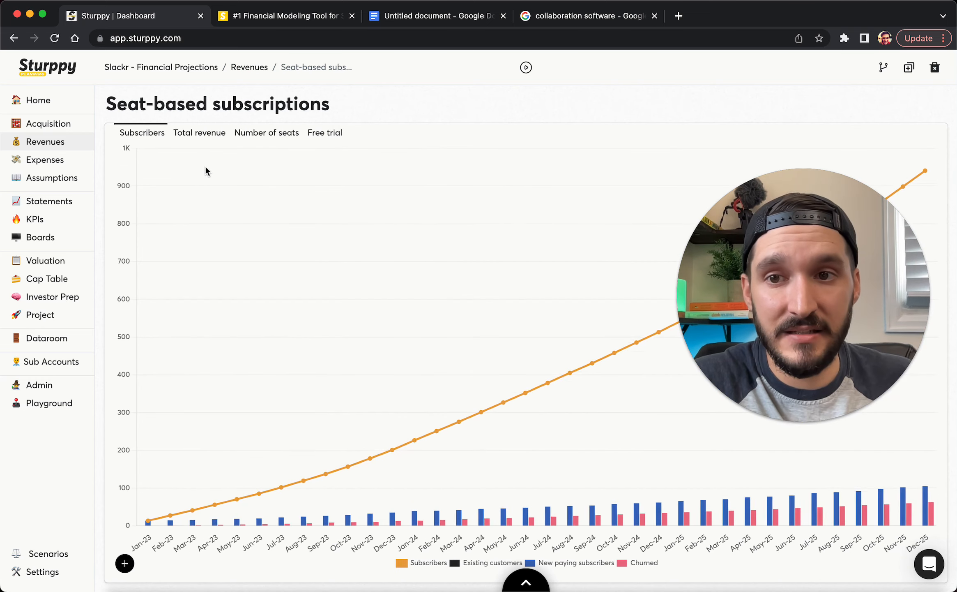
left_click(520, 575)
left_click(341, 378)
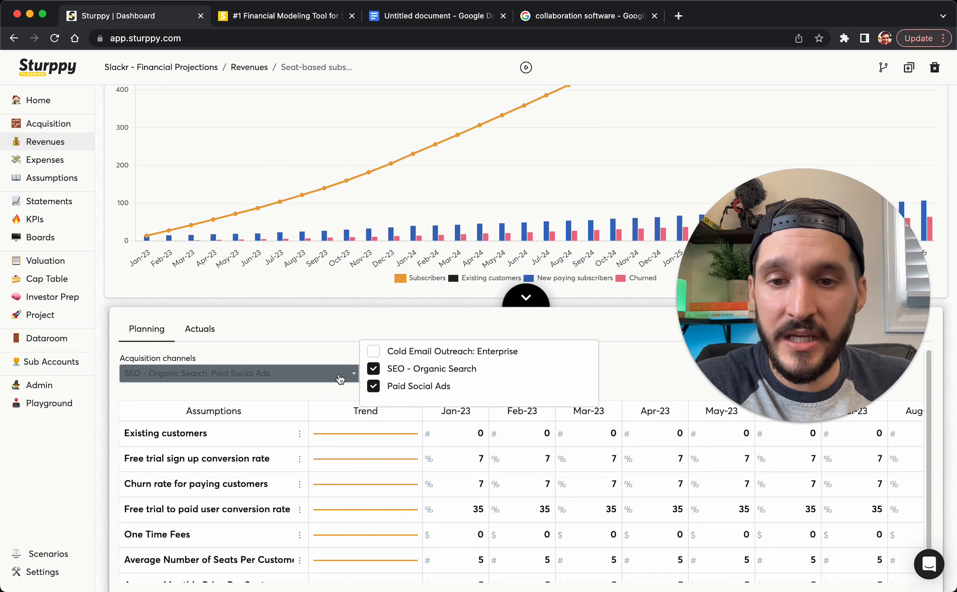
left_click(335, 333)
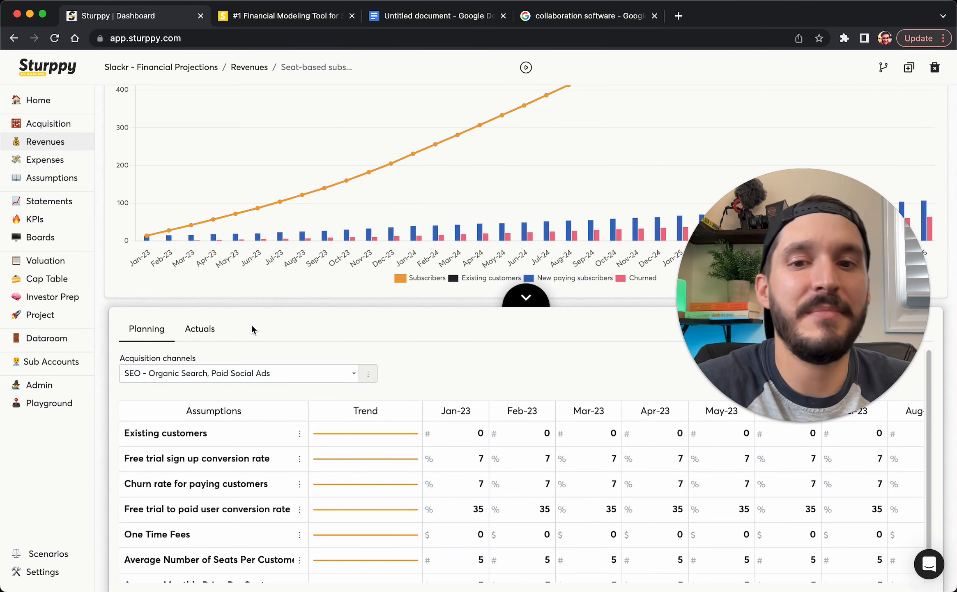
left_click(304, 372)
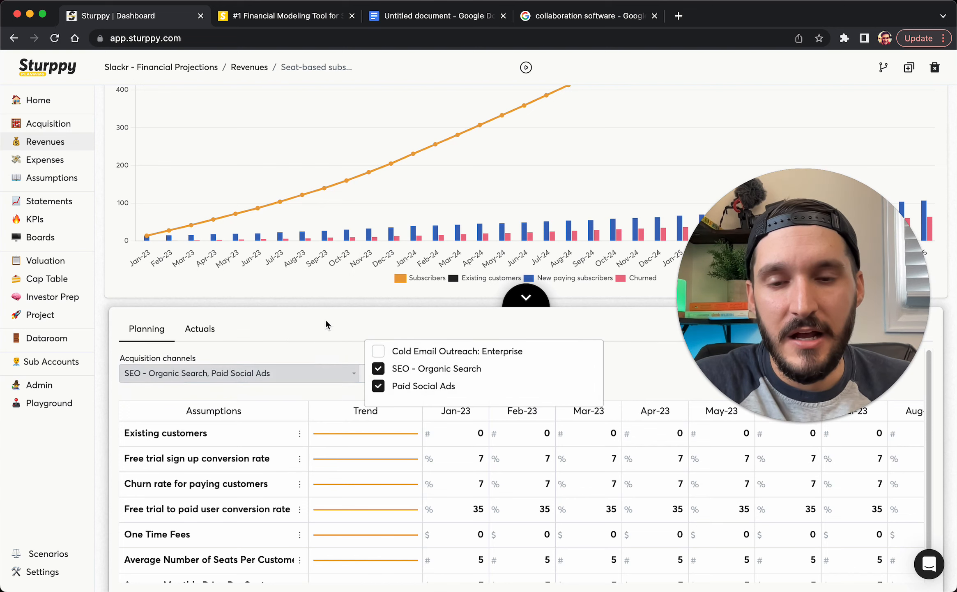
left_click(526, 297)
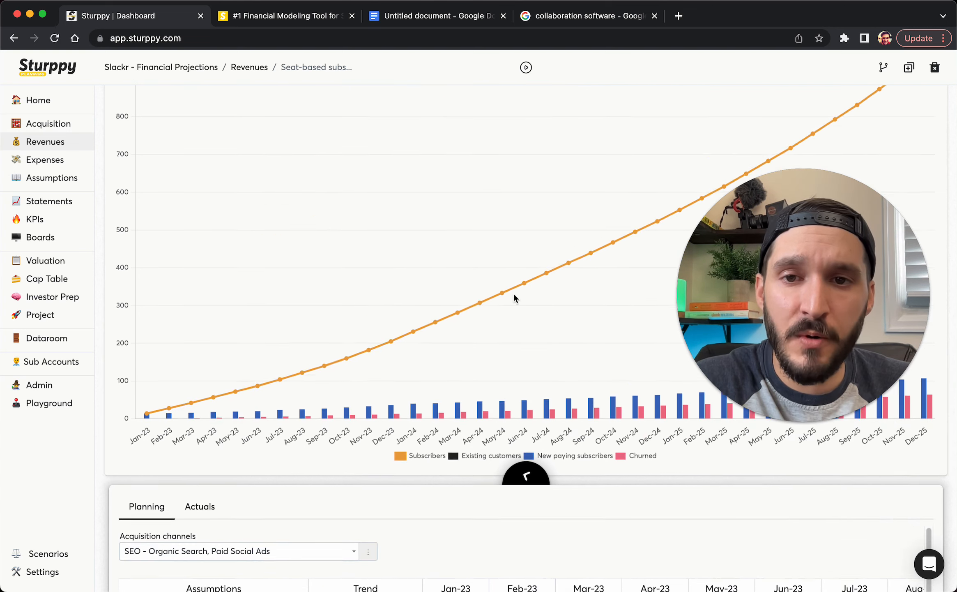
Begin renaming the revenue stream after checking the Basic and Enterprise Pro Plan pricing notes
left_click(354, 107)
left_click(423, 15)
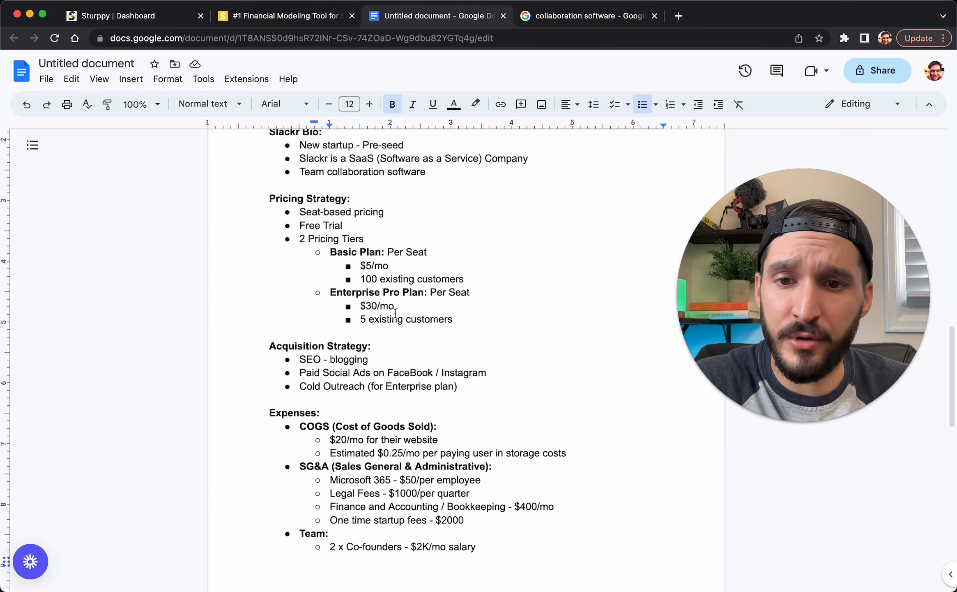
left_click_drag(343, 252, 416, 313)
left_click(390, 269)
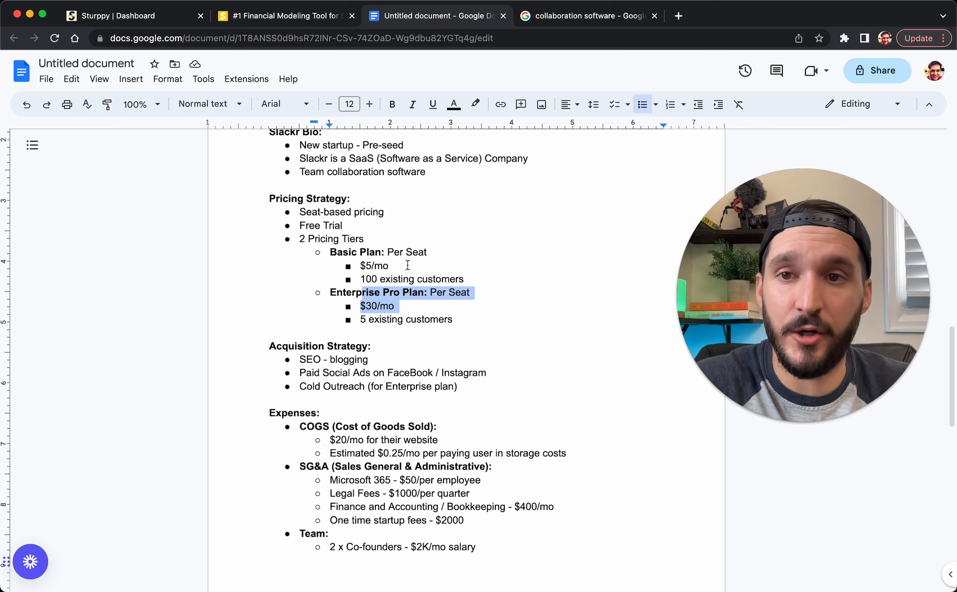
left_click(143, 16)
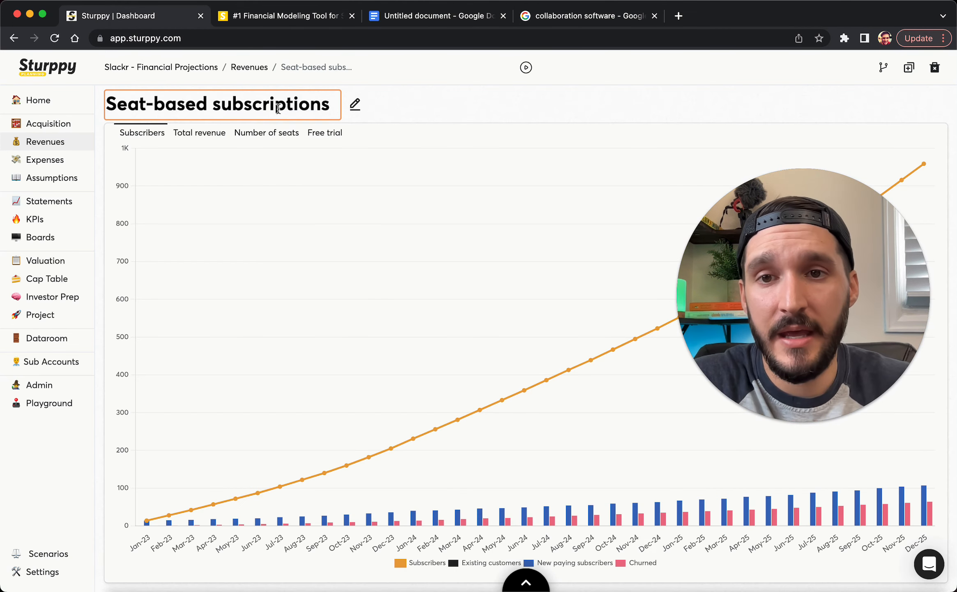
Title the stream 'Seat-based subscriptions: Basic Plan' and show its planning assumptions
type(": B")
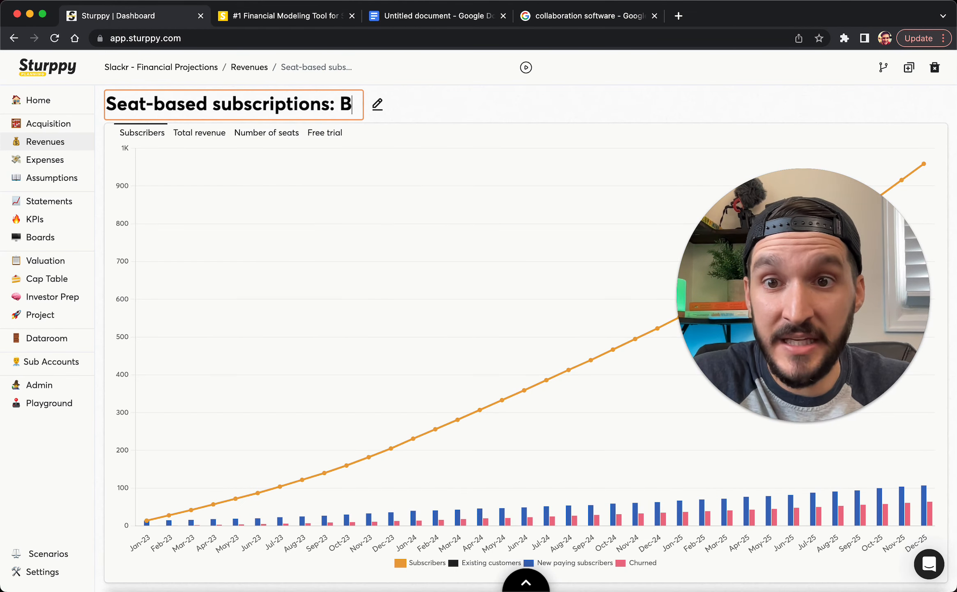
type("asic Plan")
left_click(543, 106)
left_click(526, 586)
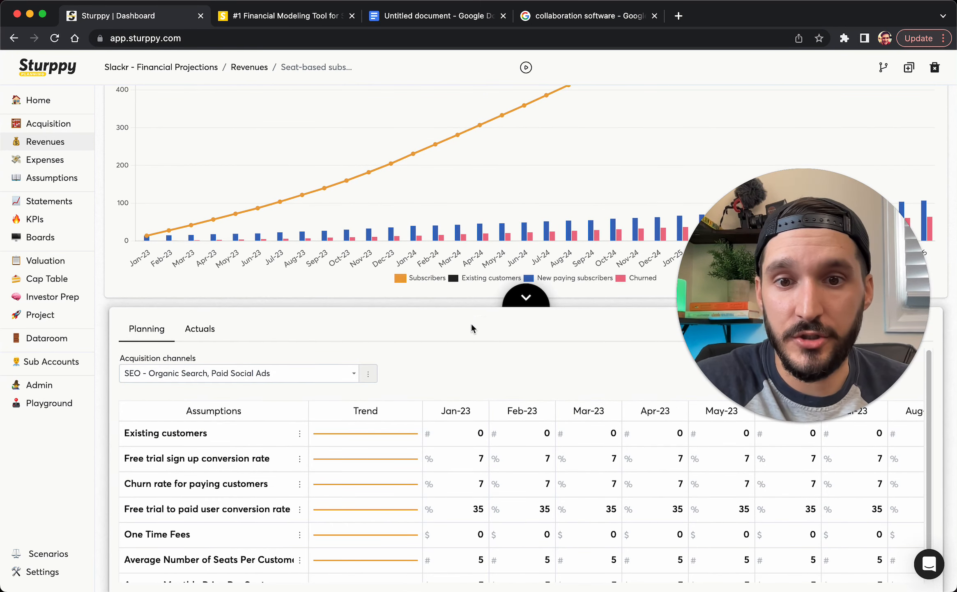
Select '100 existing customers' in the planning notes, then return to the Sturppy dashboard
left_click(400, 21)
left_click(383, 309)
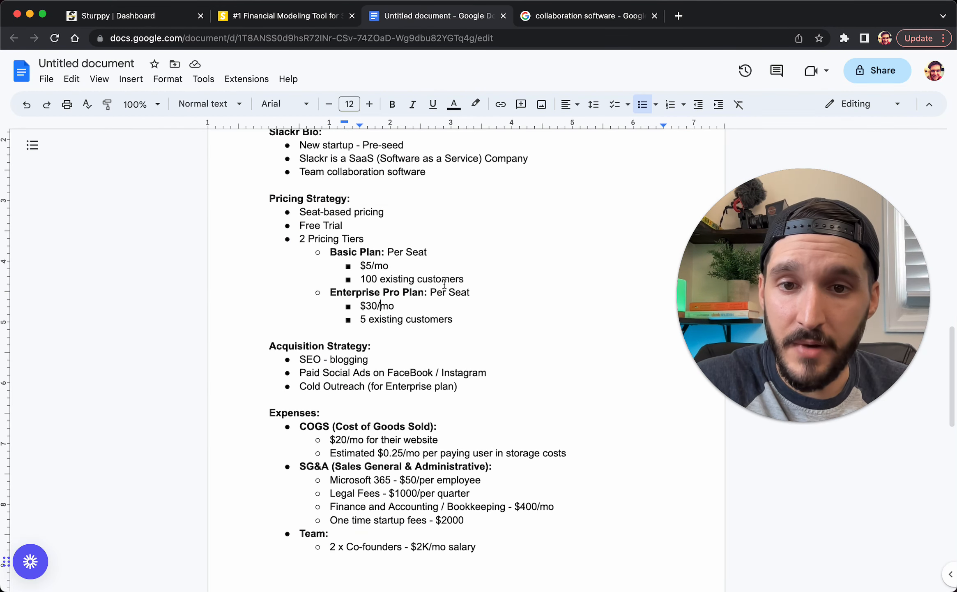
left_click_drag(464, 280, 347, 279)
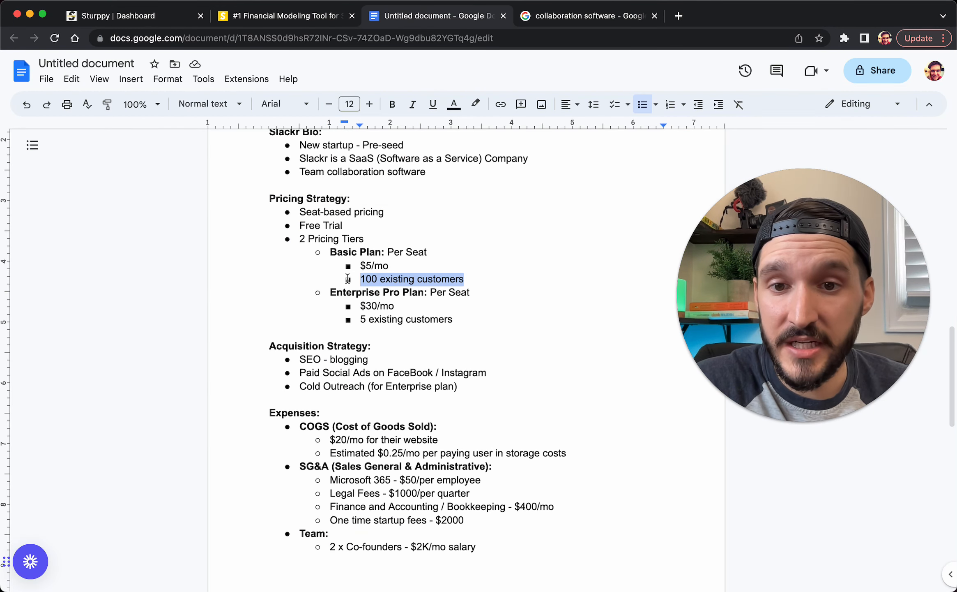
left_click(120, 22)
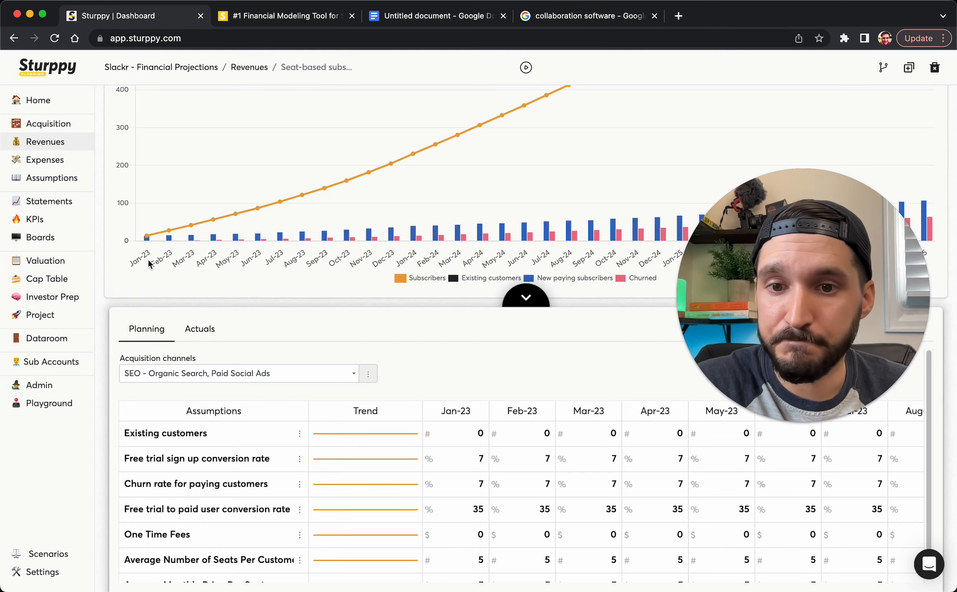
Change the Basic Plan's Existing customers starting value from 0 to 100
left_click(299, 434)
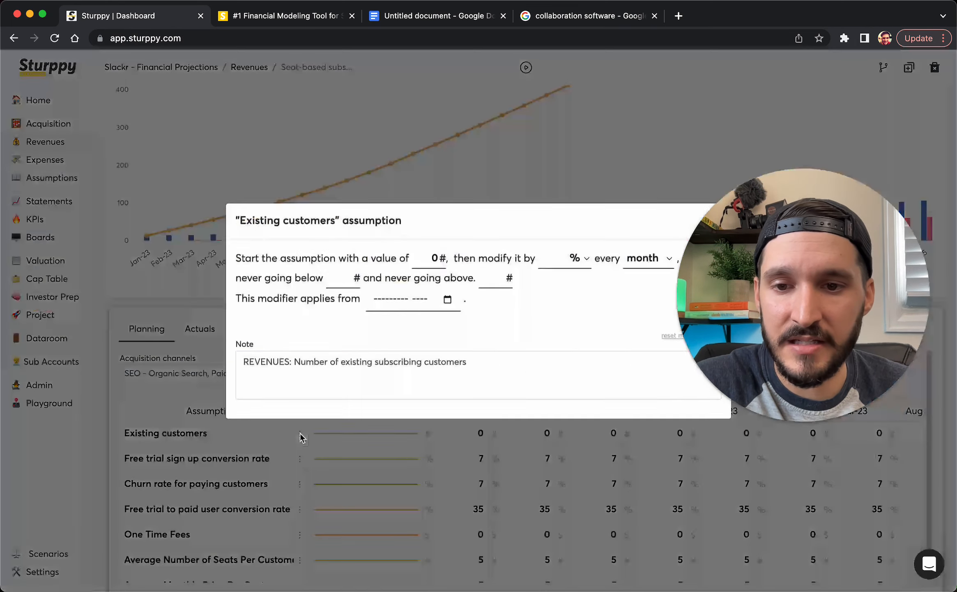
double_click(424, 265)
type("100")
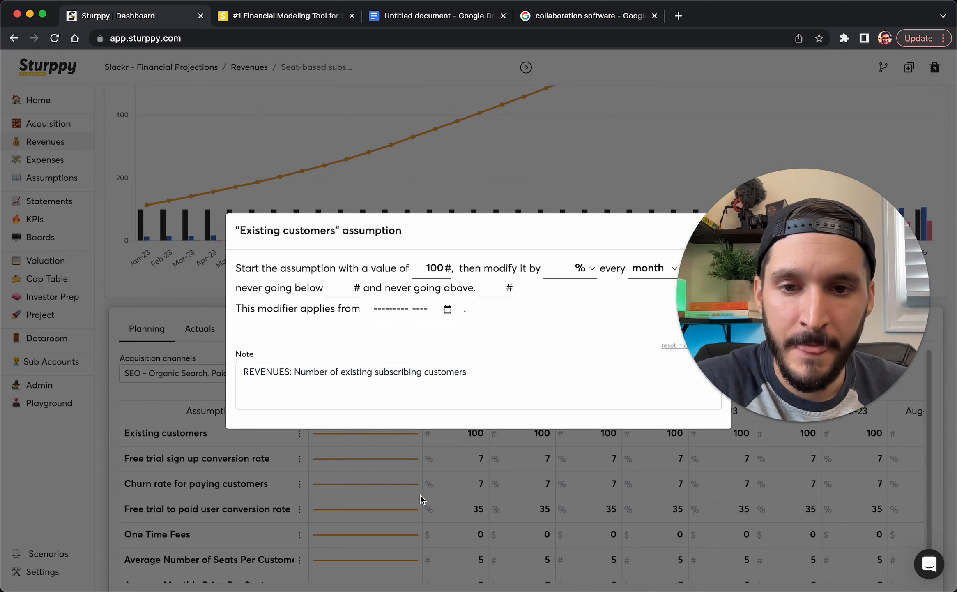
left_click(422, 499)
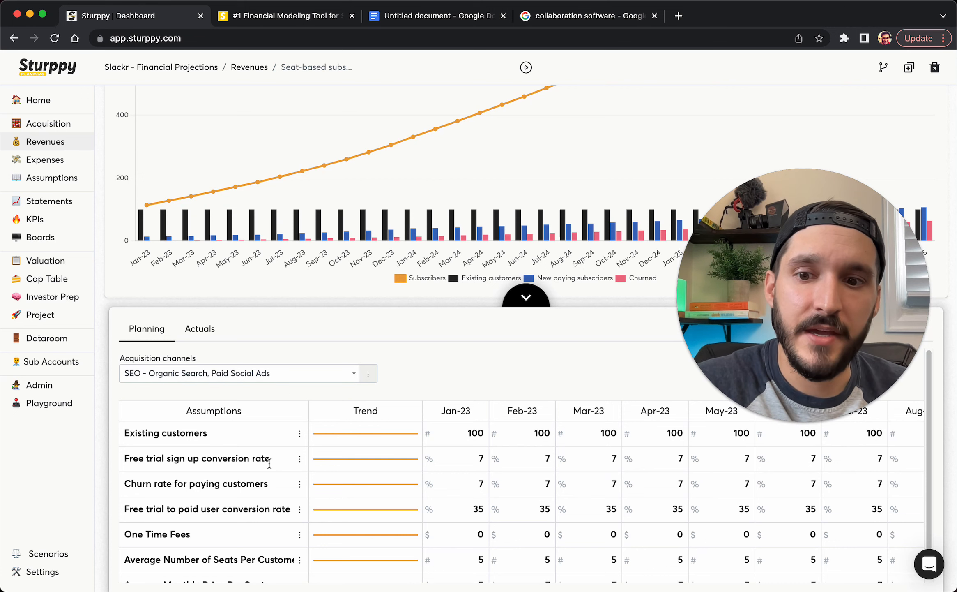
scroll(258, 505, "down", 2)
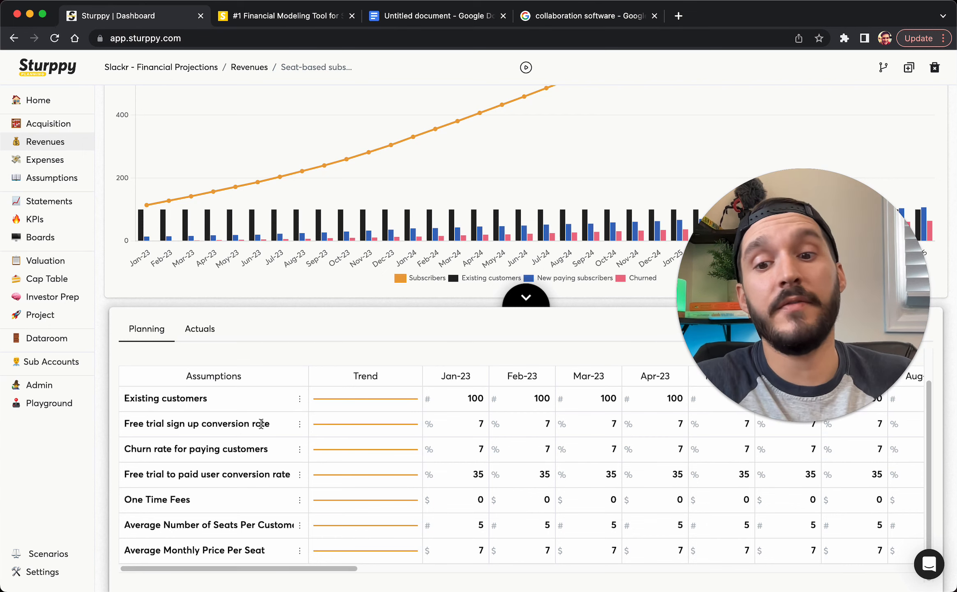
scroll(290, 401, "up", 2)
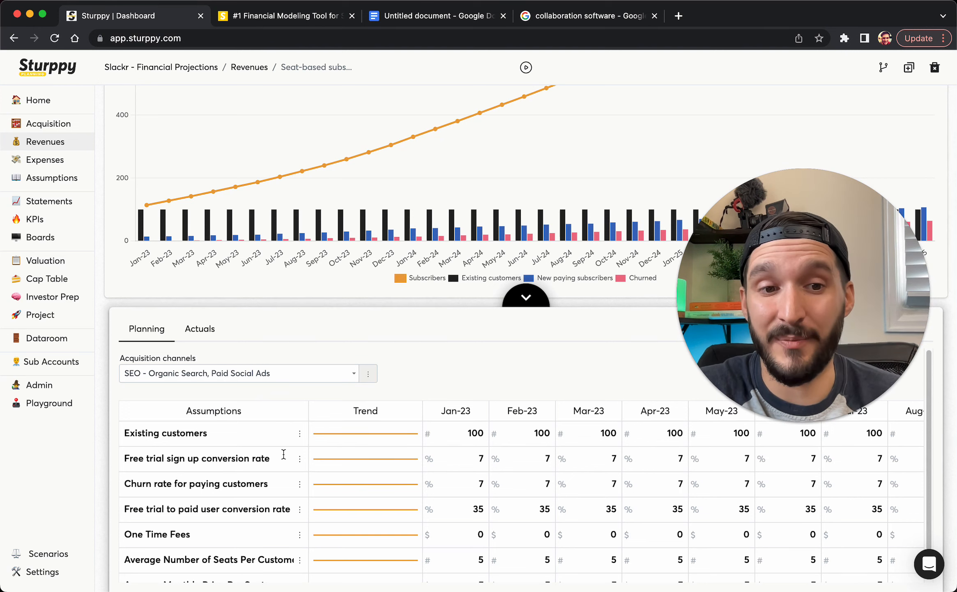
Check the free trial conversion rate settings and its Jan-23 value, then open the churn rate settings
left_click(300, 458)
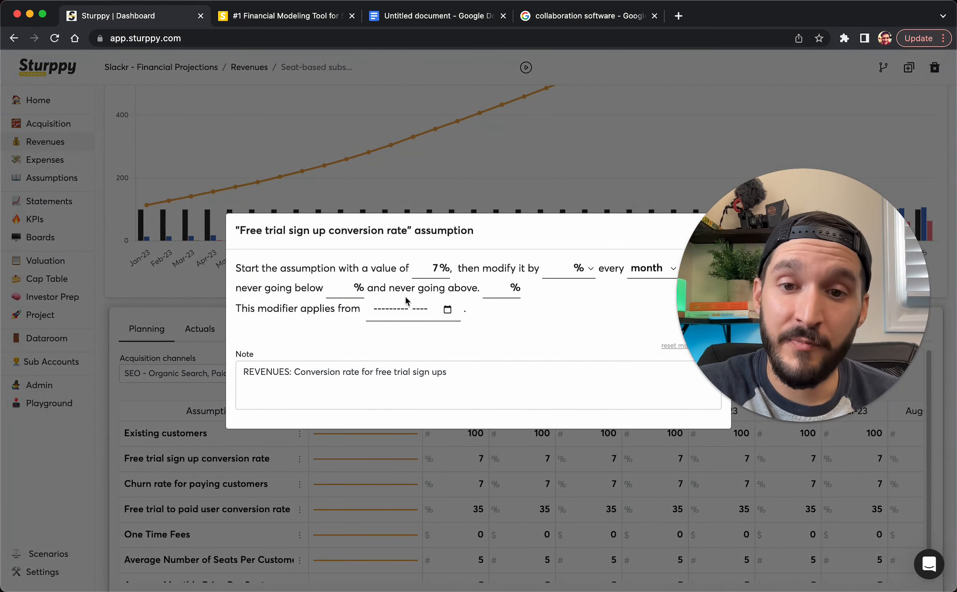
left_click(383, 484)
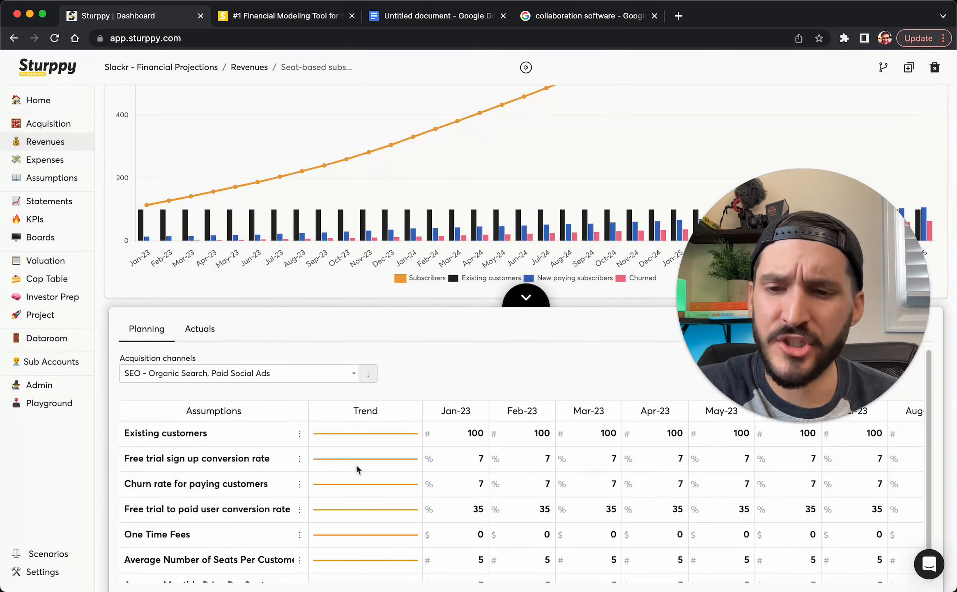
scroll(309, 460, "down", 2)
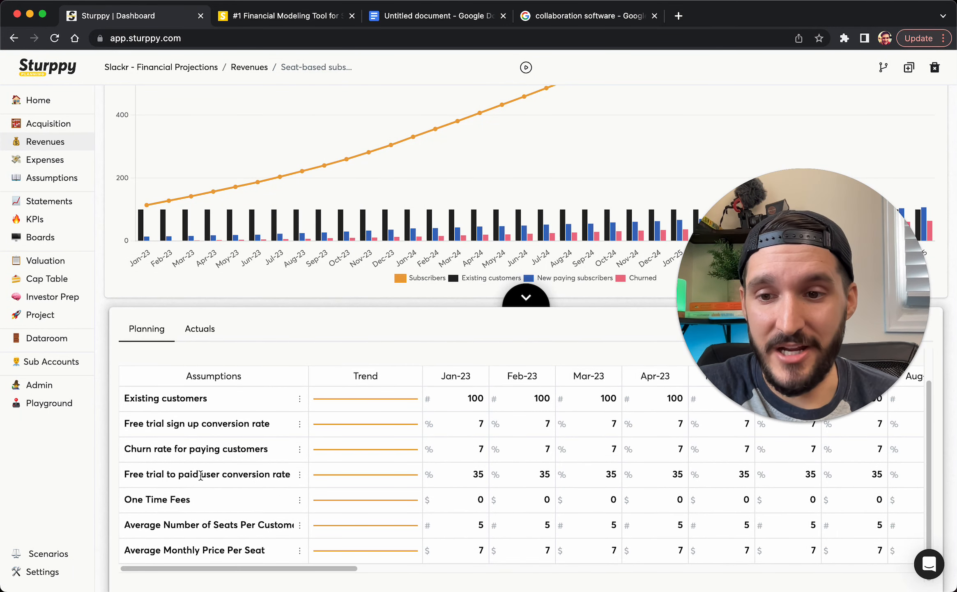
left_click_drag(125, 475, 249, 474)
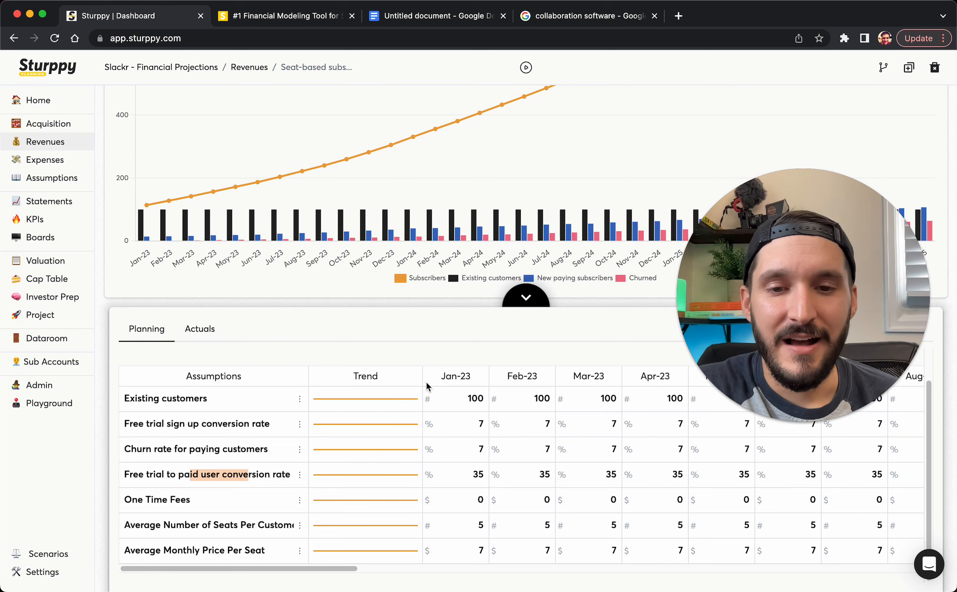
left_click(480, 421)
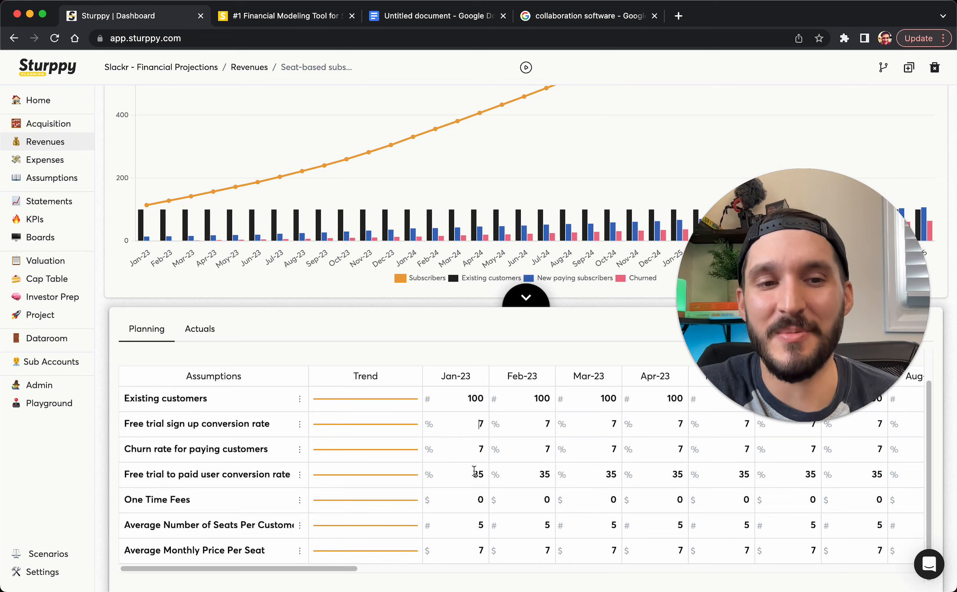
left_click(470, 435)
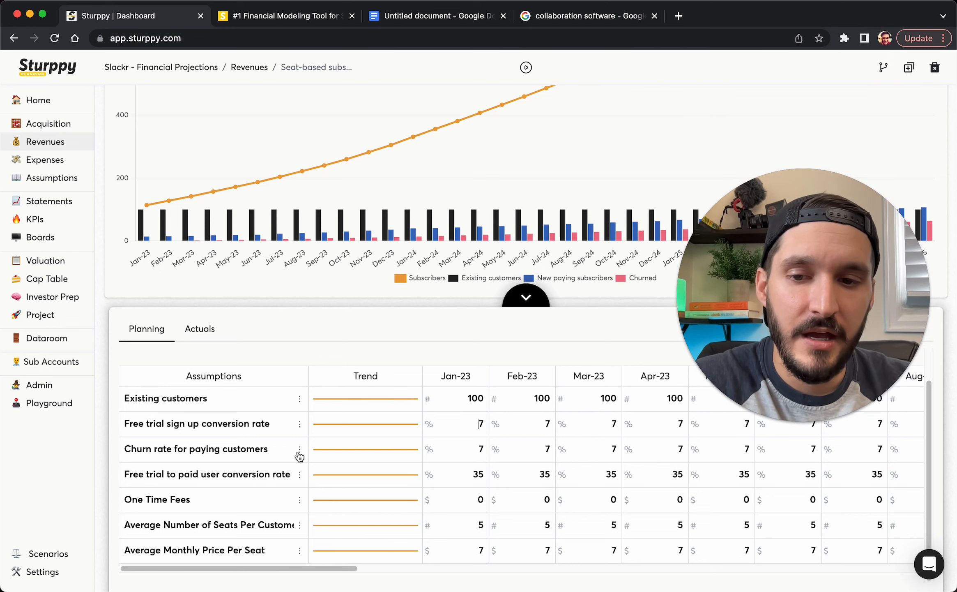
left_click(299, 450)
Set churn to start at 10%, change by -10% monthly with a 5% floor, then check the table
double_click(431, 267)
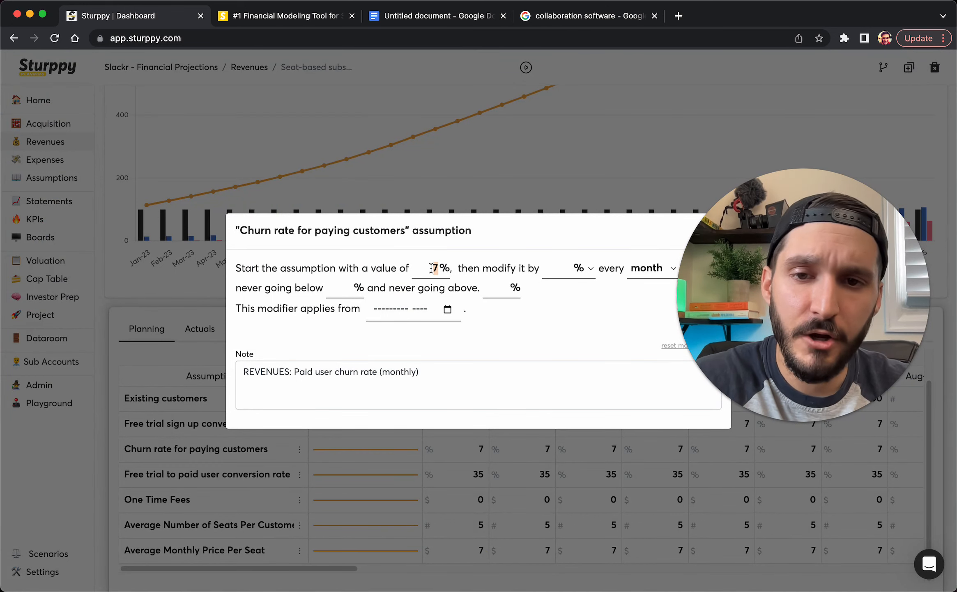
type("10")
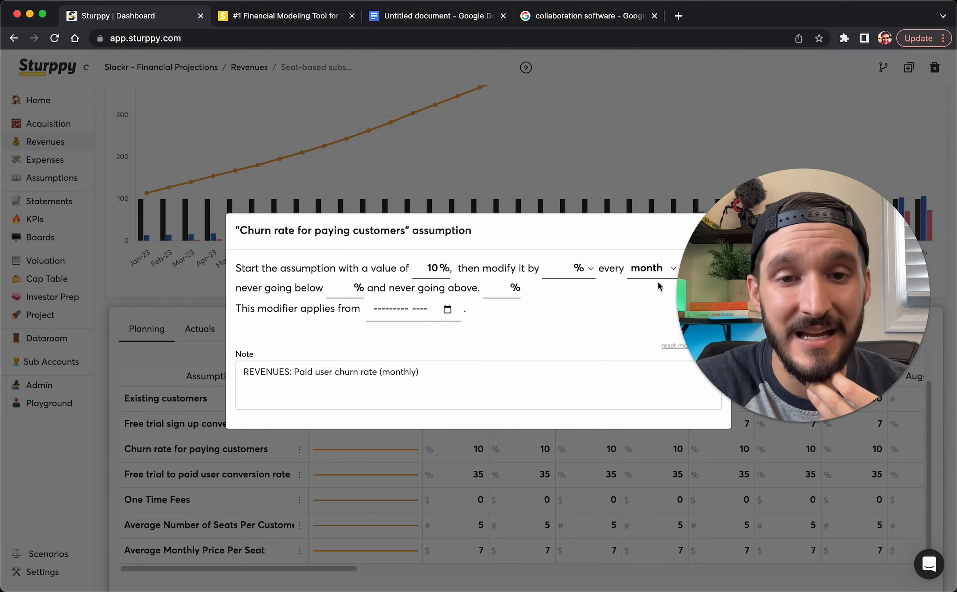
left_click(552, 268)
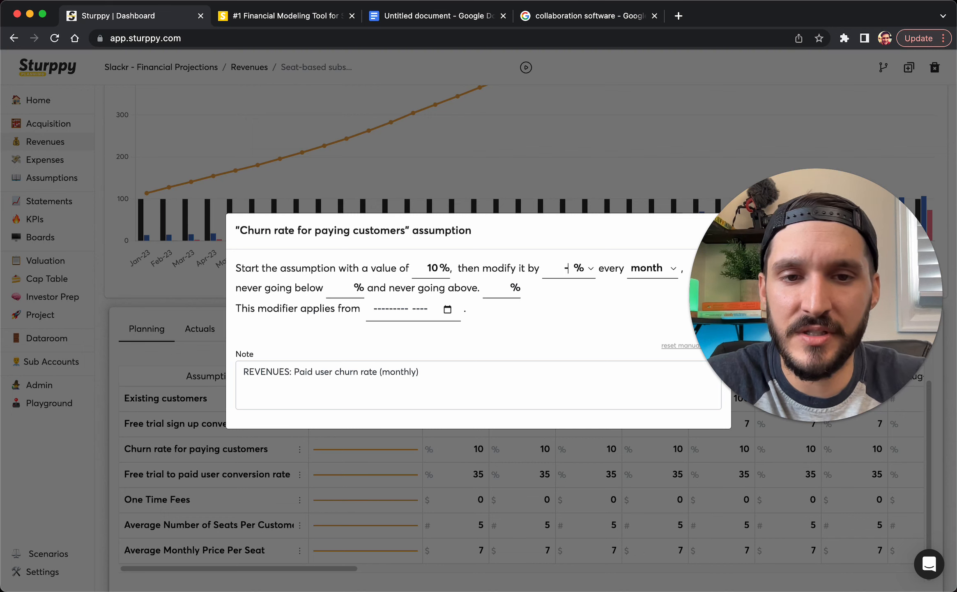
type("-10")
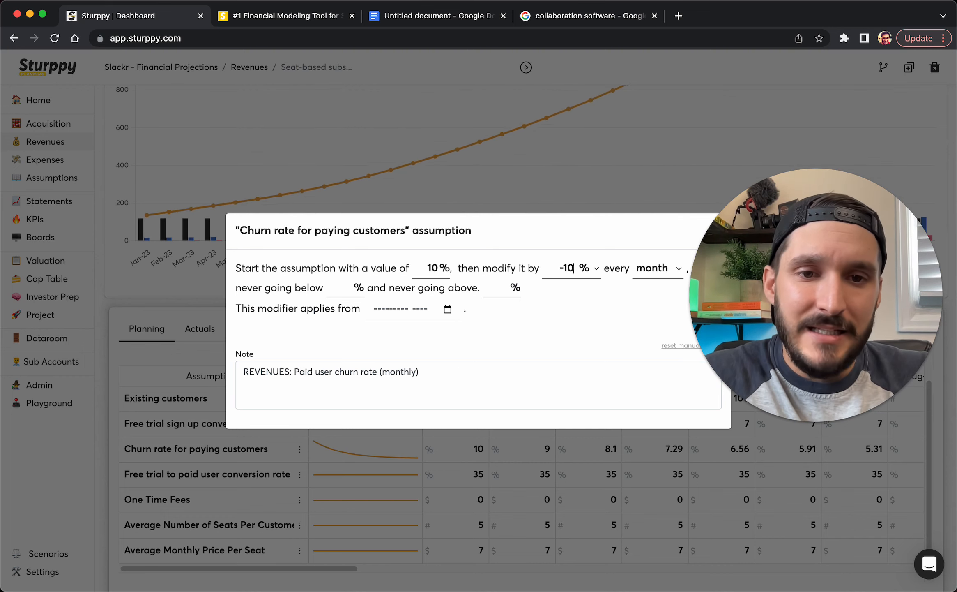
left_click(496, 288)
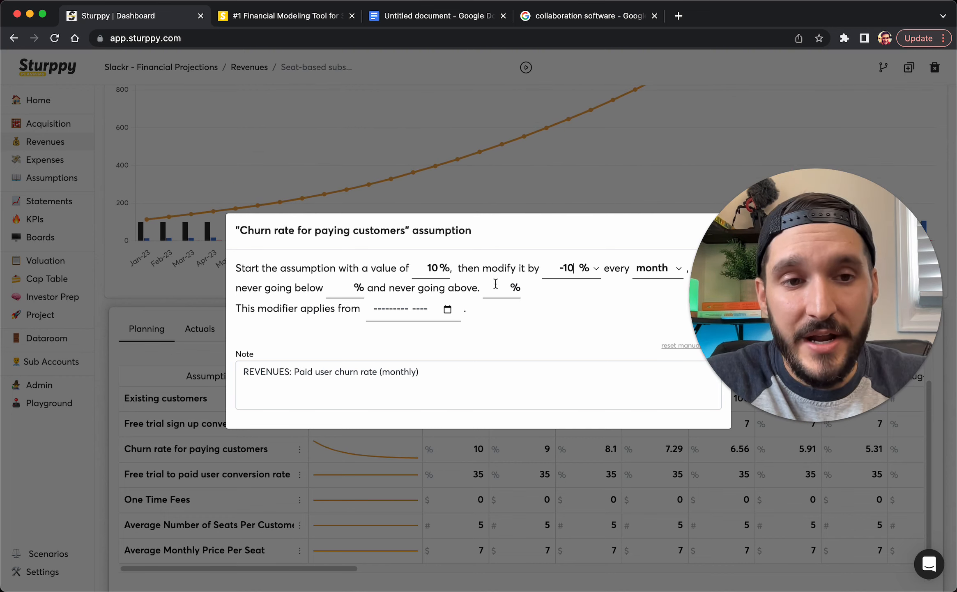
left_click(349, 289)
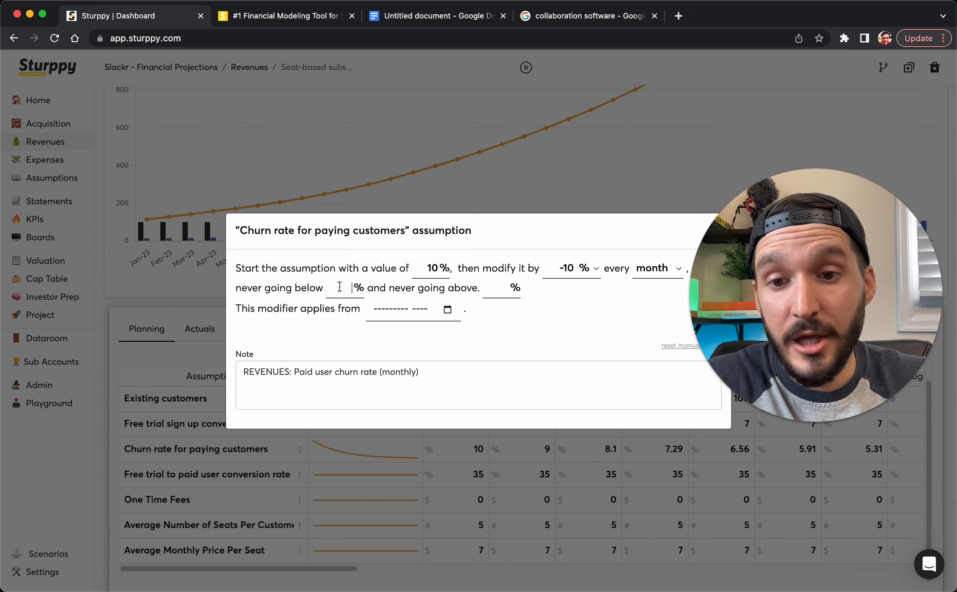
type("5")
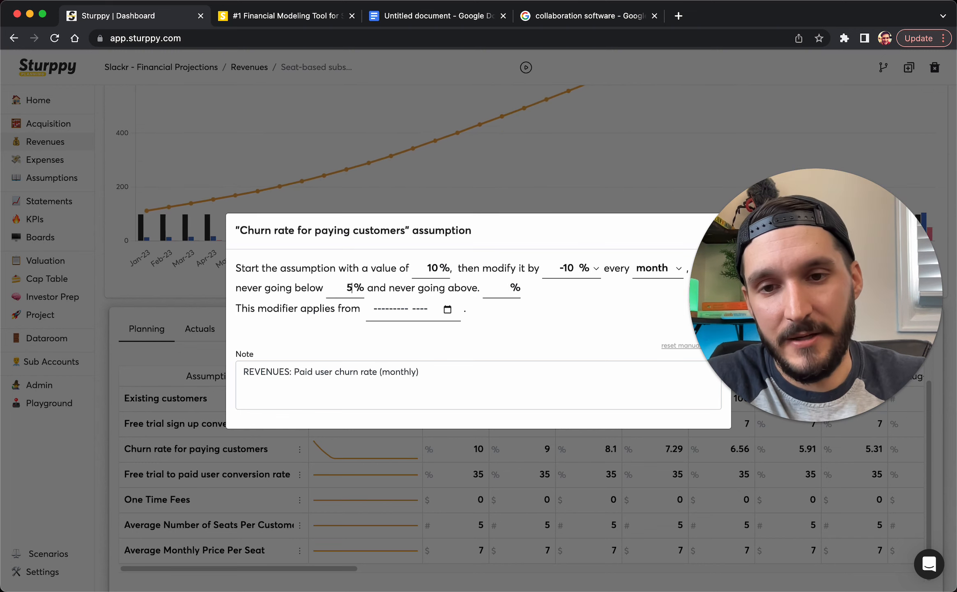
left_click(459, 535)
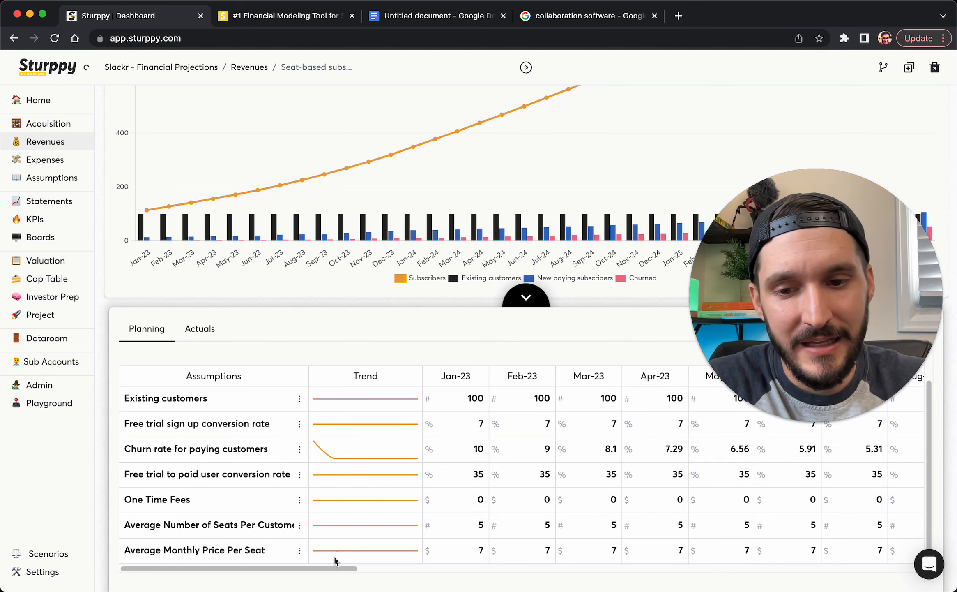
left_click_drag(335, 568, 409, 568)
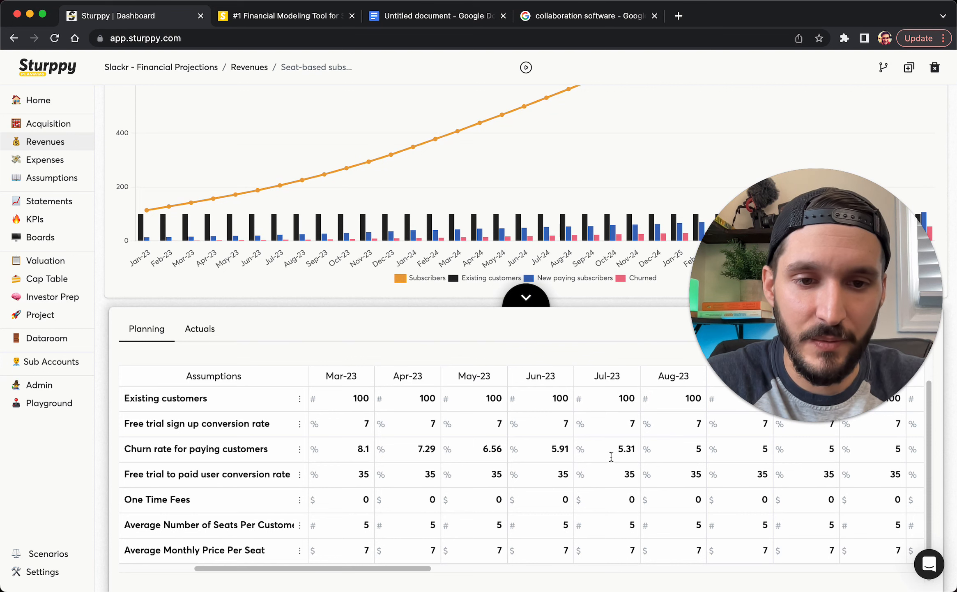
left_click(430, 550)
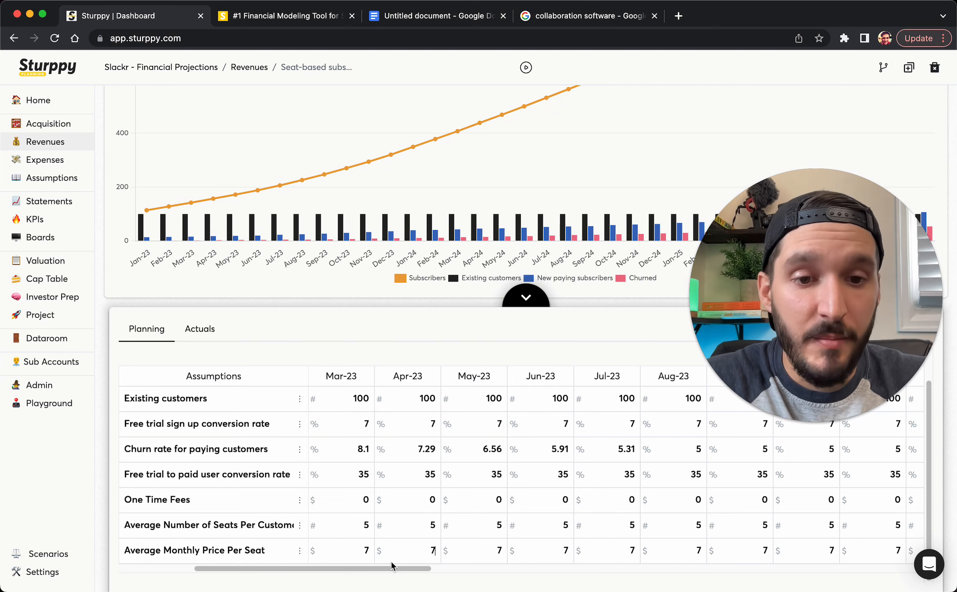
left_click_drag(391, 565, 317, 567)
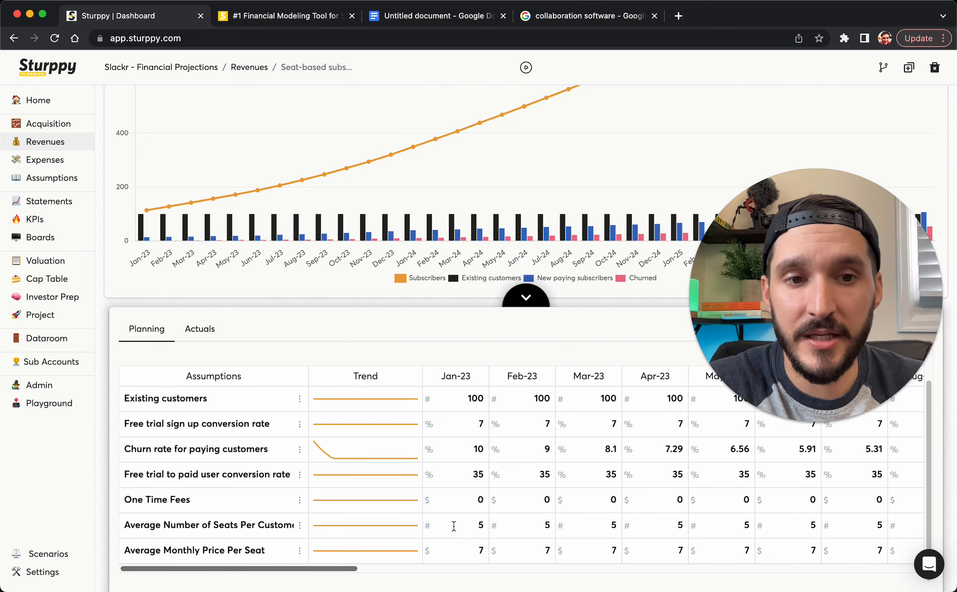
Review the seats-per-customer settings and look up the Basic plan's monthly price in the notes
left_click(299, 525)
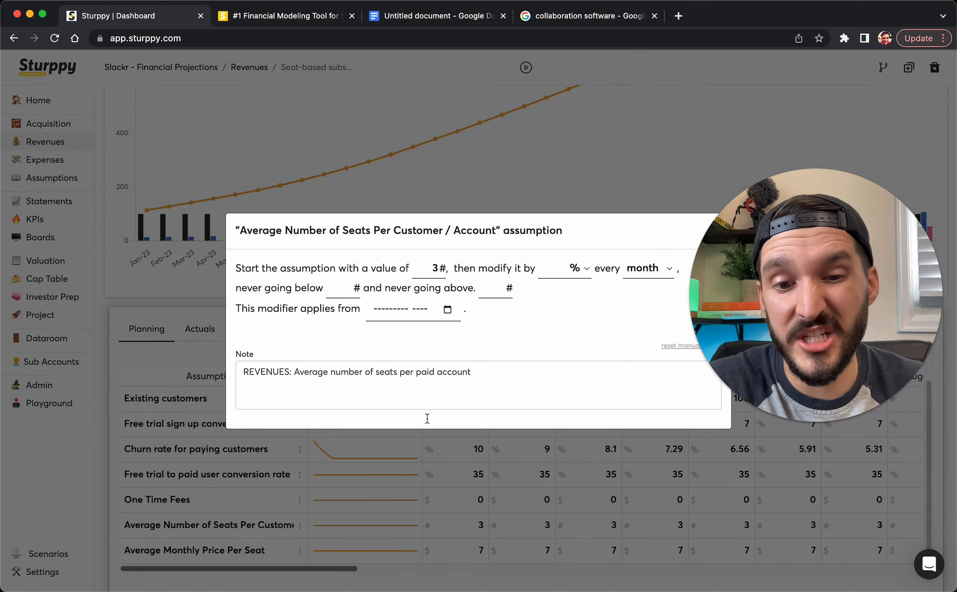
left_click(423, 504)
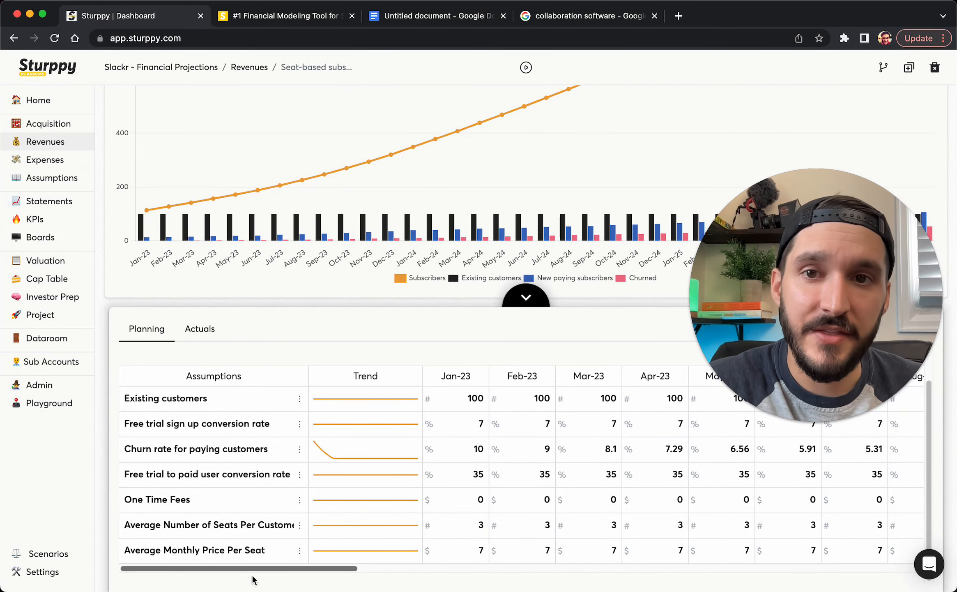
left_click(400, 17)
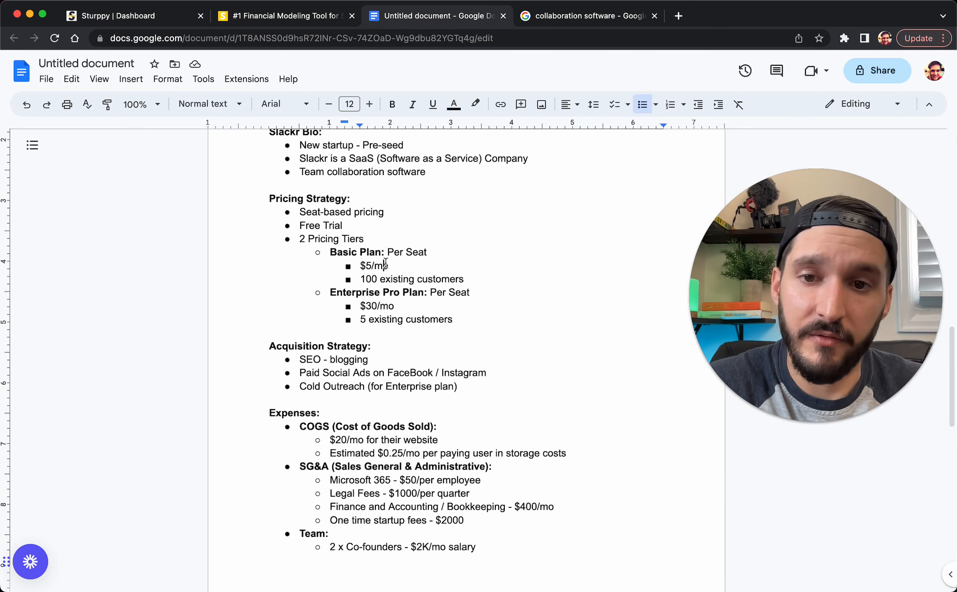
left_click_drag(383, 266, 360, 265)
left_click(107, 17)
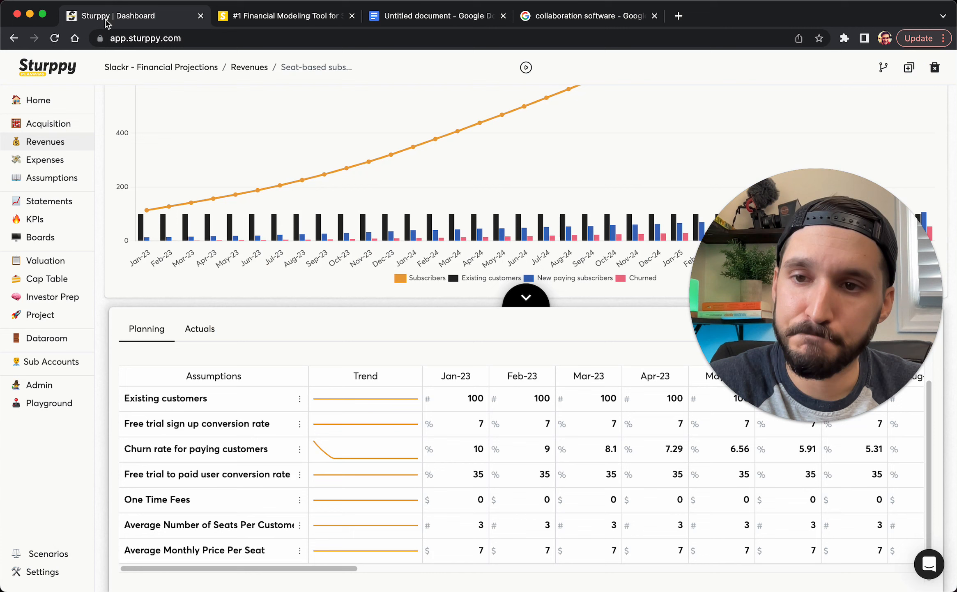
Set Average Monthly Price Per Seat to 5 and expand the chart to full height
left_click(300, 550)
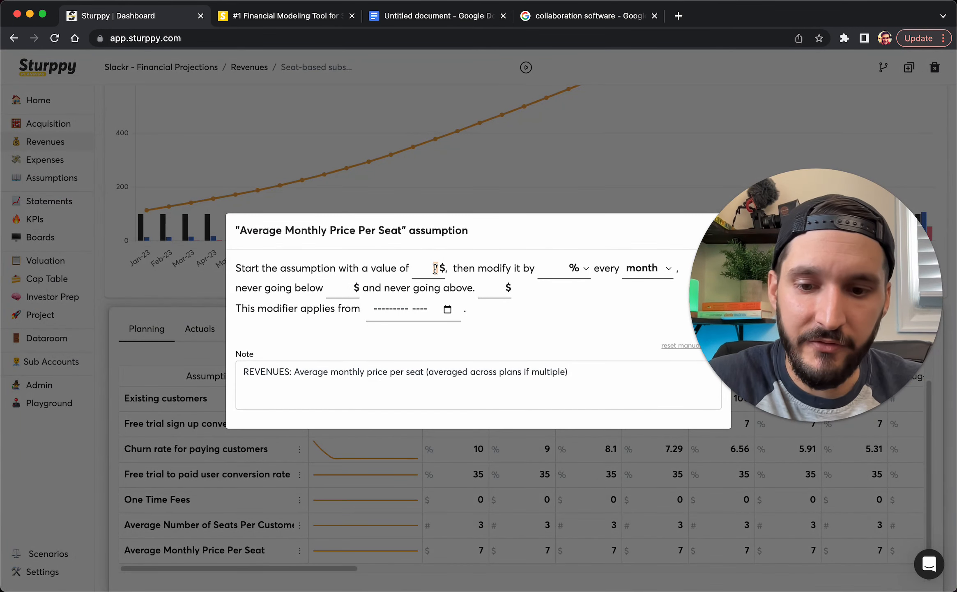
type("5")
left_click(408, 487)
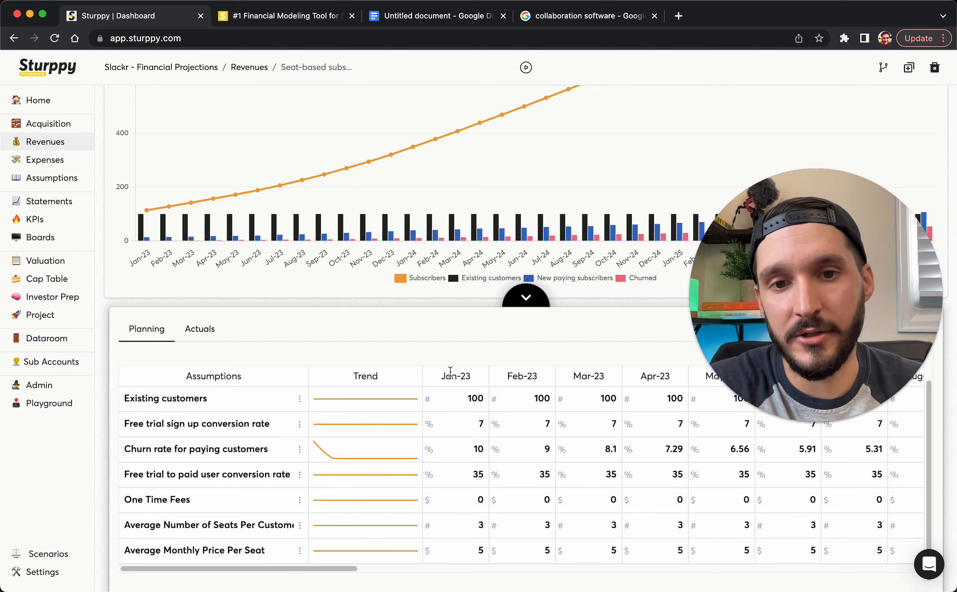
left_click(525, 299)
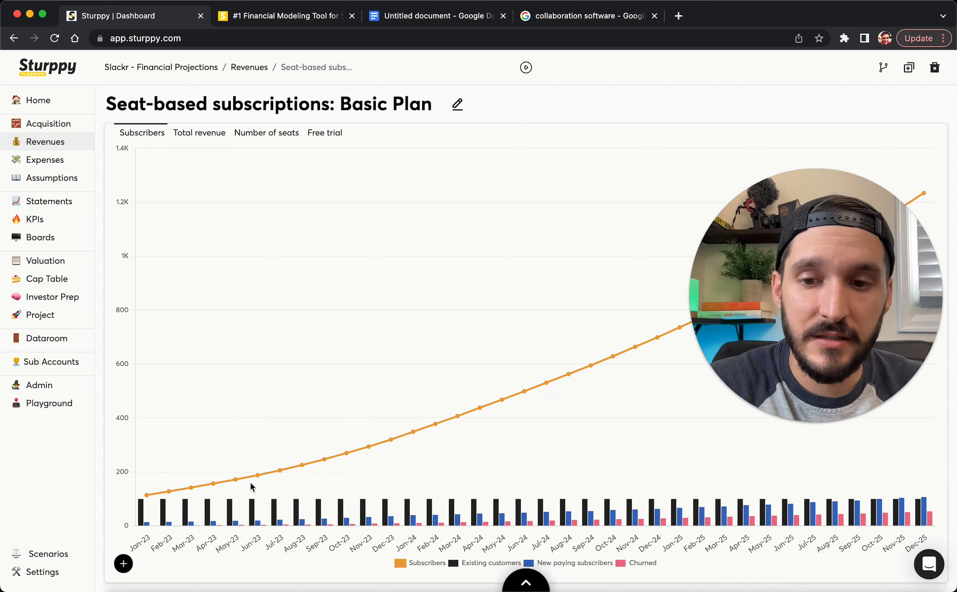
Inspect the subscribers chart, then view the Total revenue and Number of seats charts
mouse_move(258, 480)
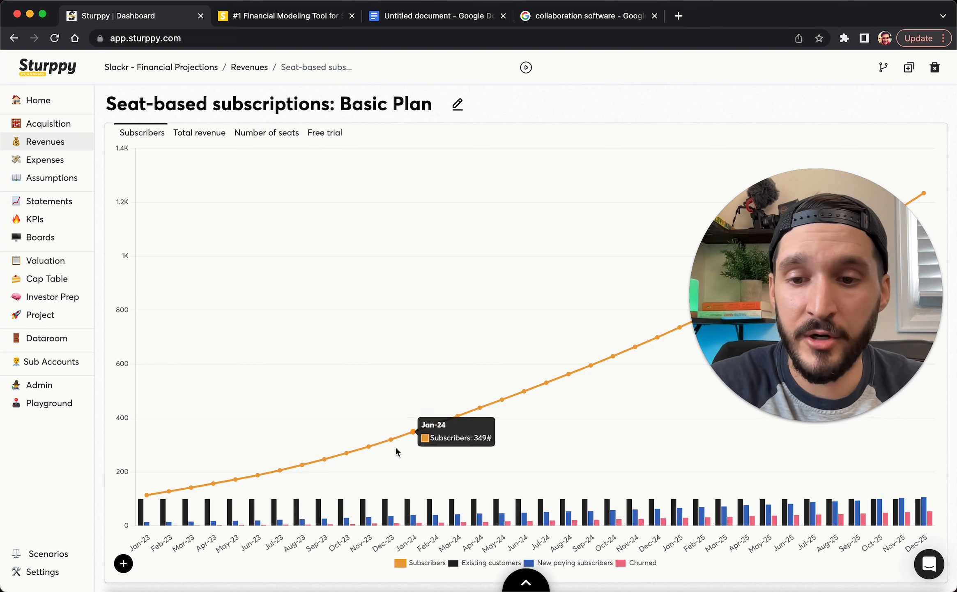
mouse_move(280, 525)
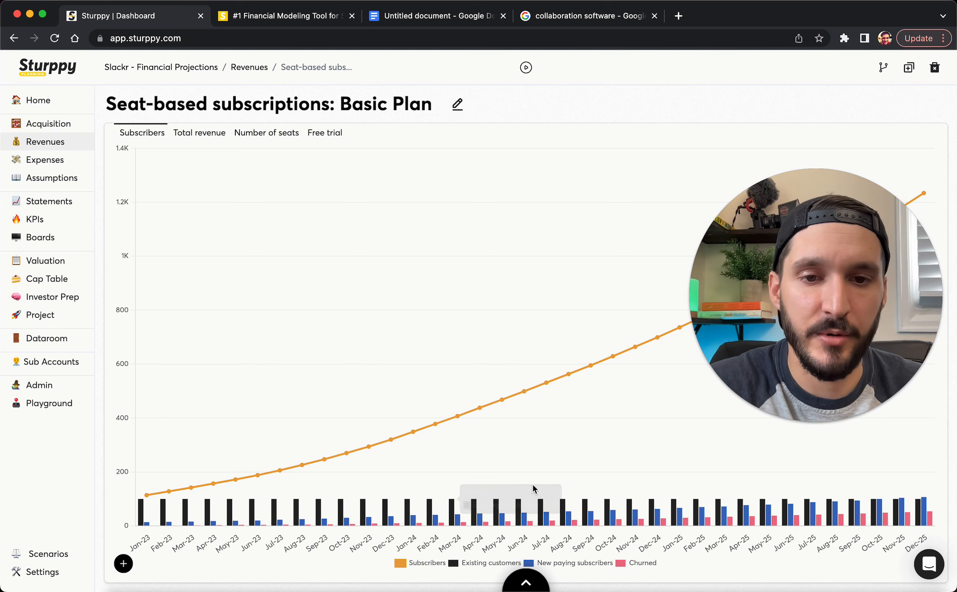
left_click(198, 136)
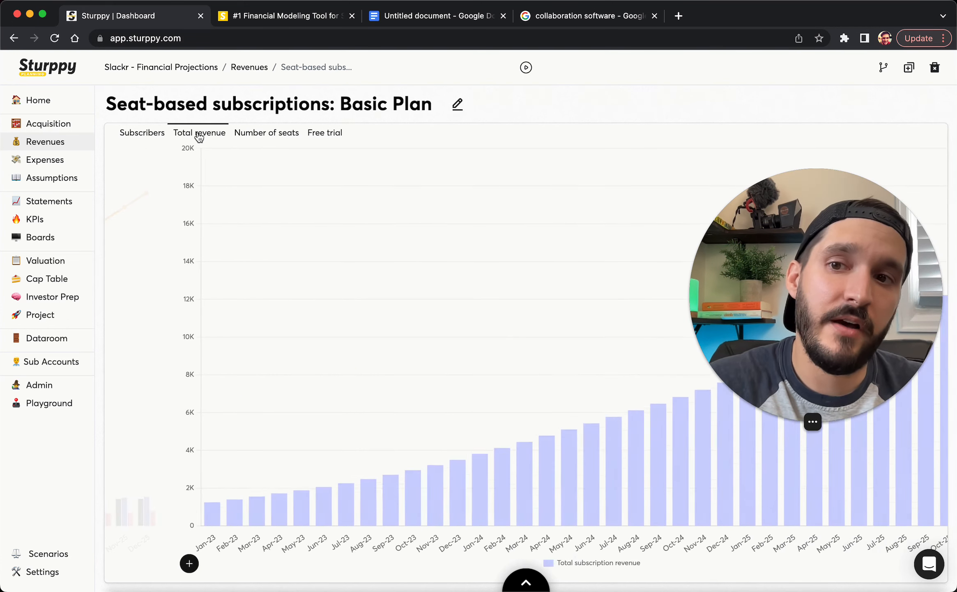
mouse_move(413, 446)
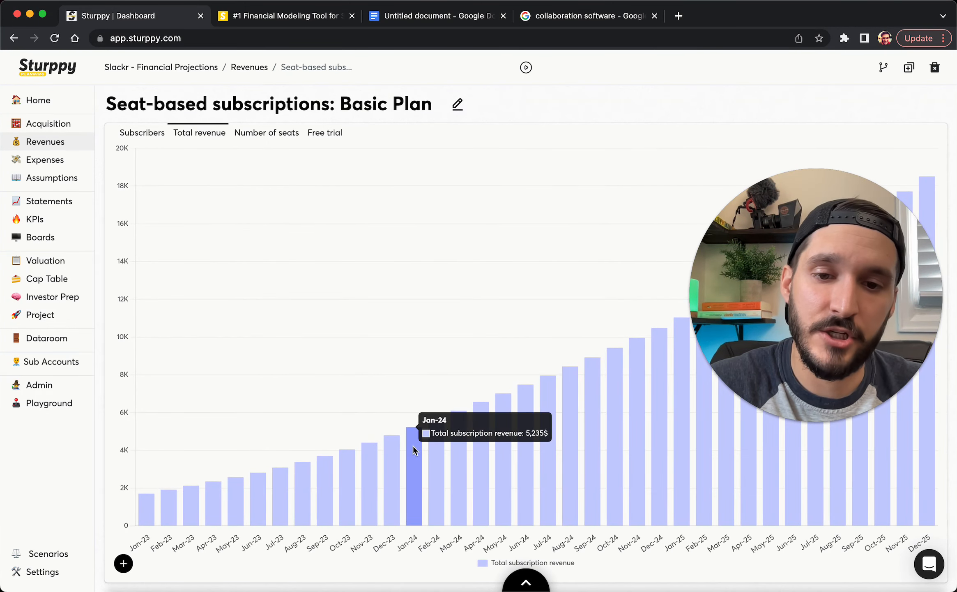
left_click(271, 141)
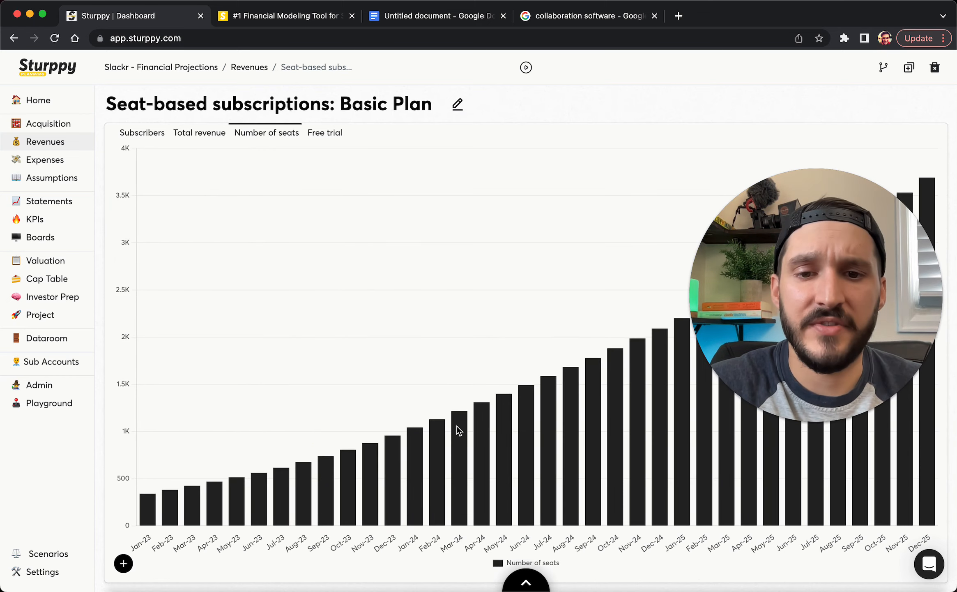
View the Free trial chart, then return to the Revenue streams list
mouse_move(461, 440)
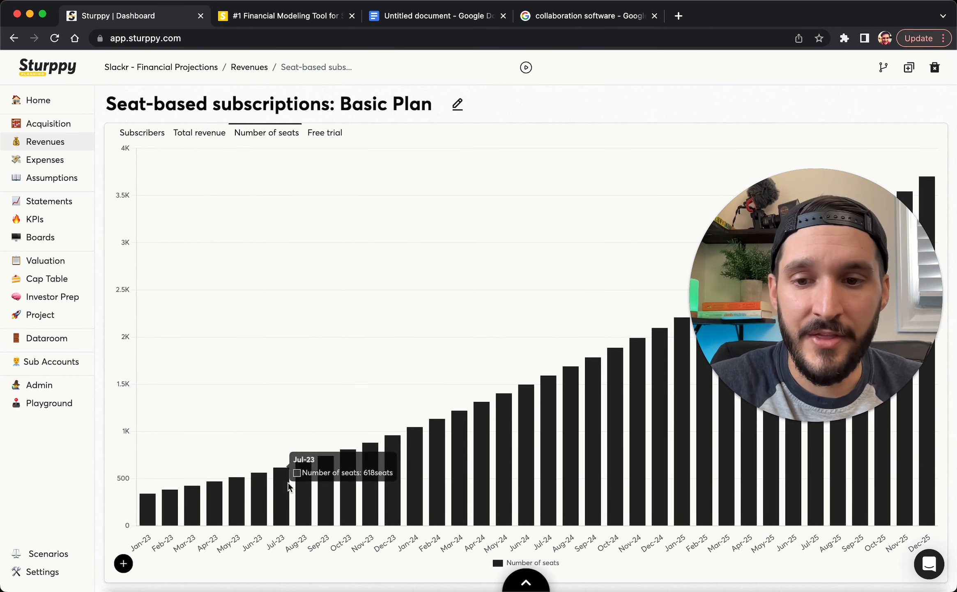
left_click(325, 134)
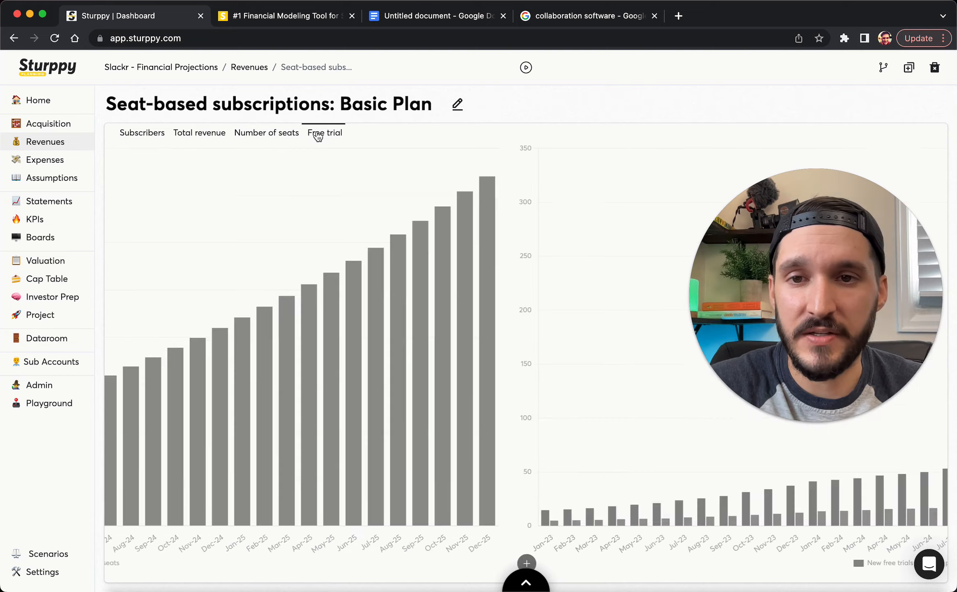
mouse_move(364, 439)
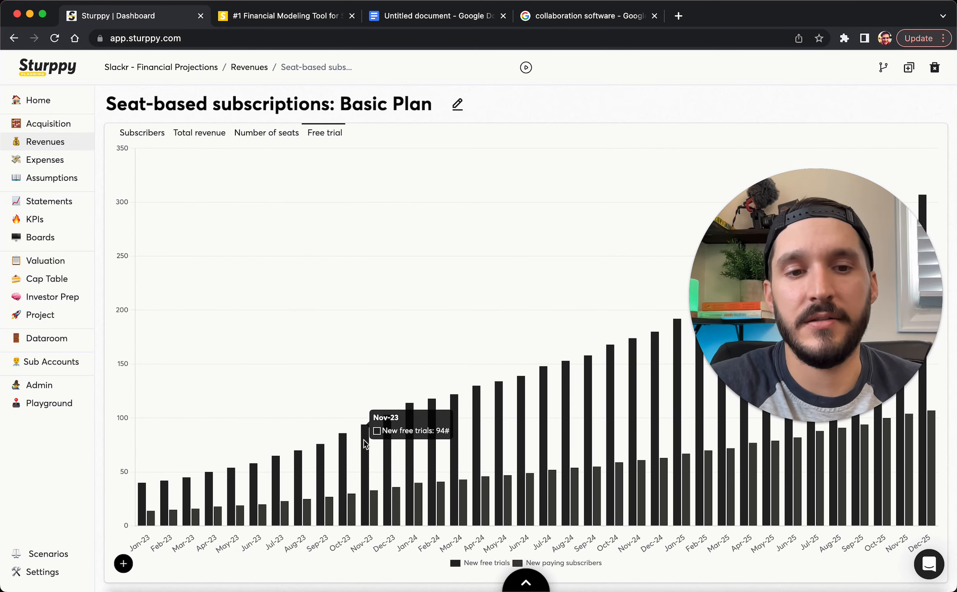
mouse_move(372, 499)
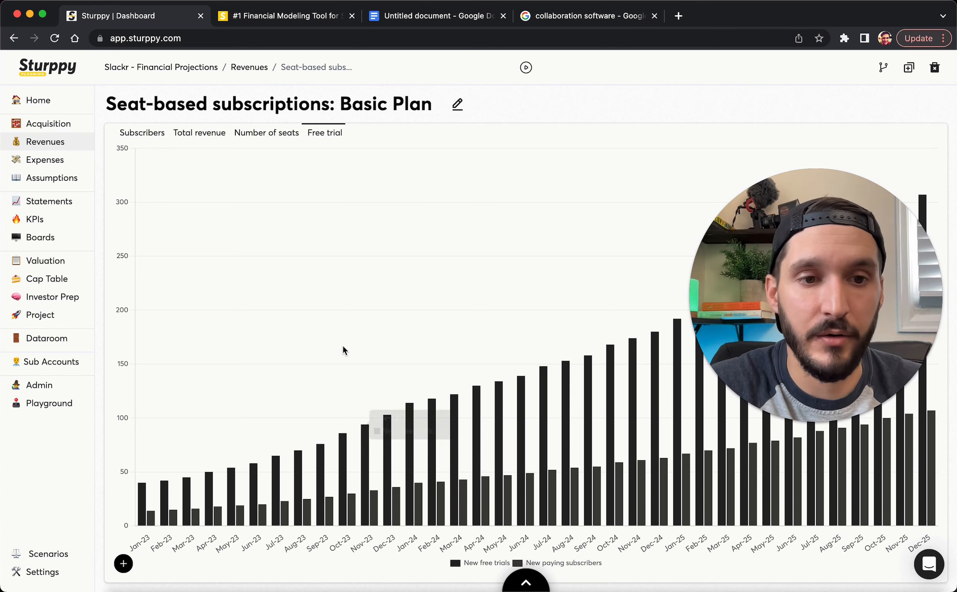
left_click(45, 142)
Highlight the Enterprise Pro Plan's $30/mo price and 5 existing customers in the notes, then switch back
left_click(397, 17)
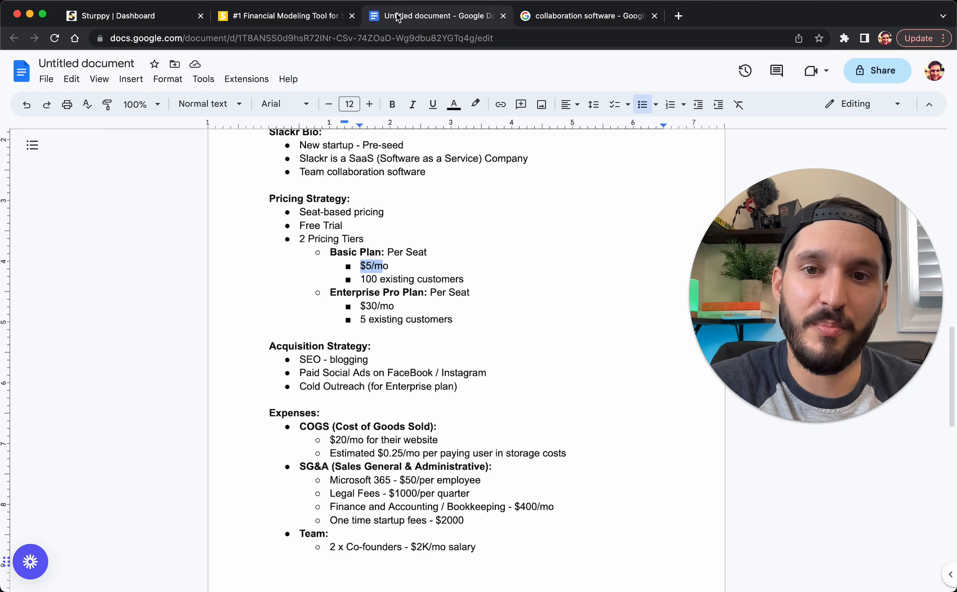
left_click(388, 307)
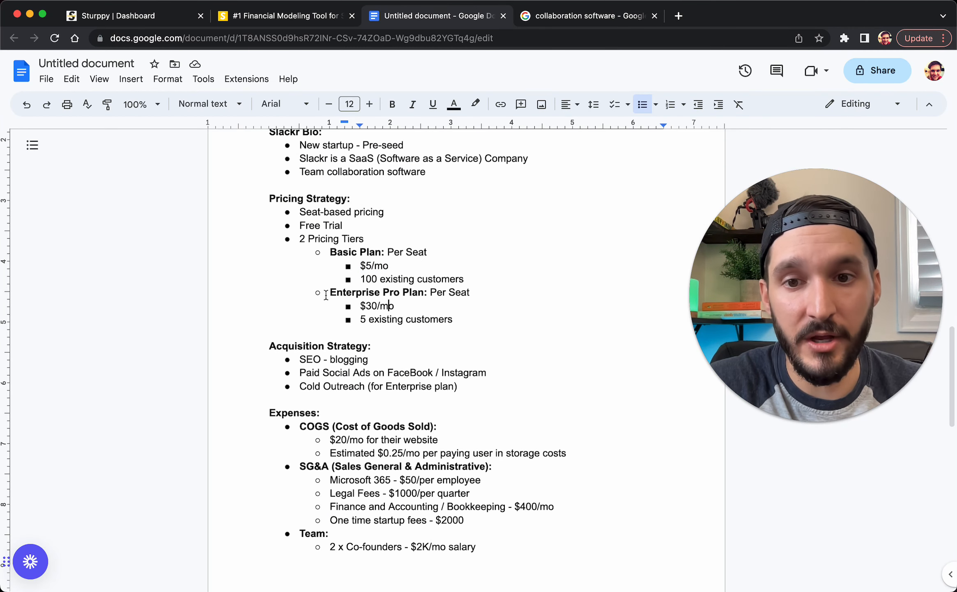
left_click_drag(337, 294, 398, 295)
left_click(369, 292)
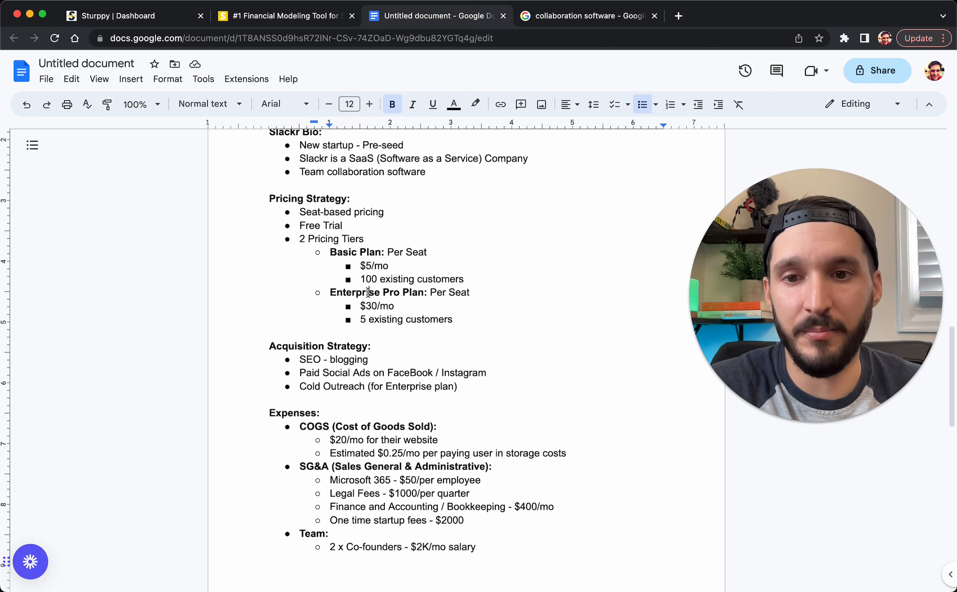
double_click(364, 322)
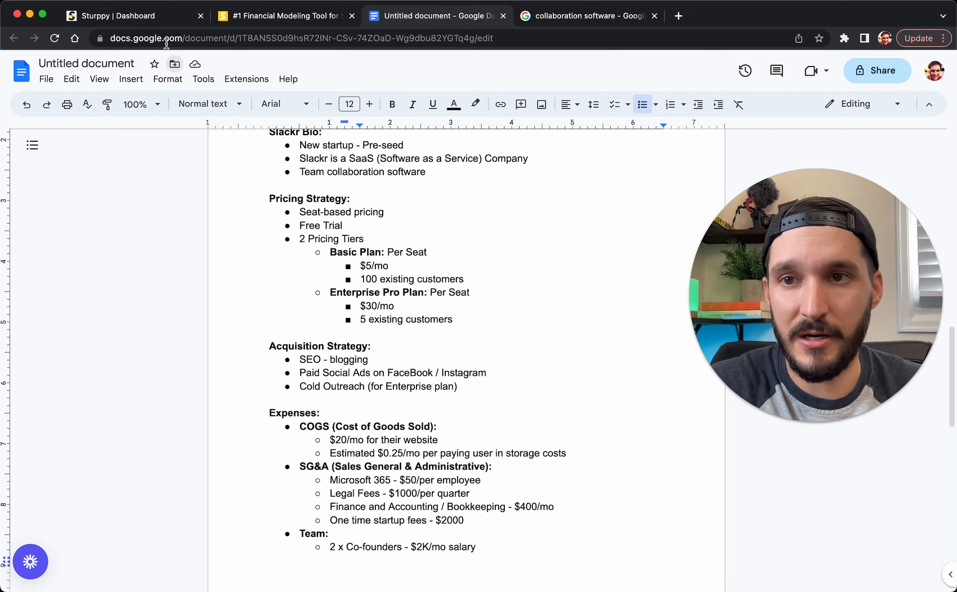
left_click(148, 27)
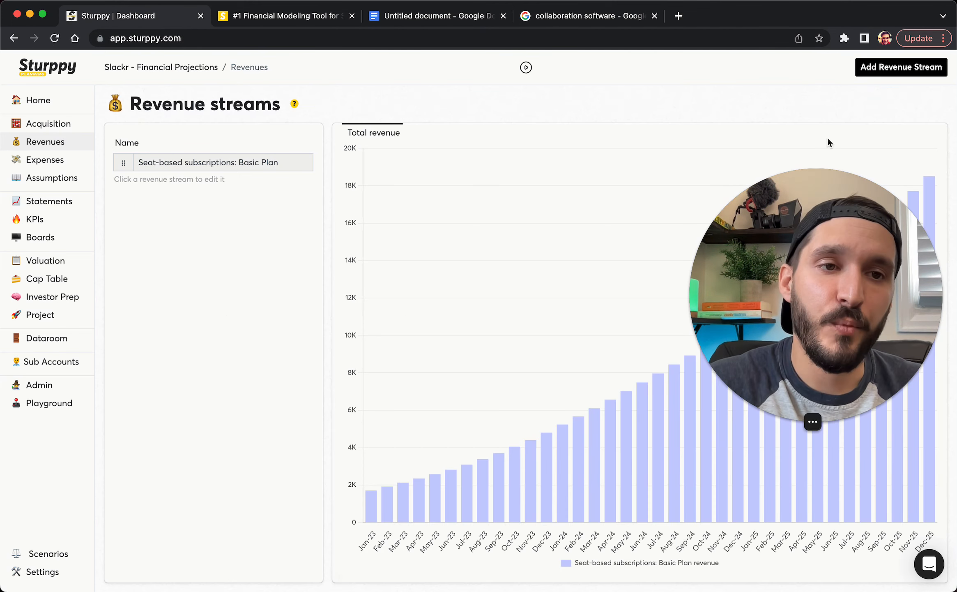
Open the Seat-based subscriptions: Basic Plan stream and clone it
left_click(890, 75)
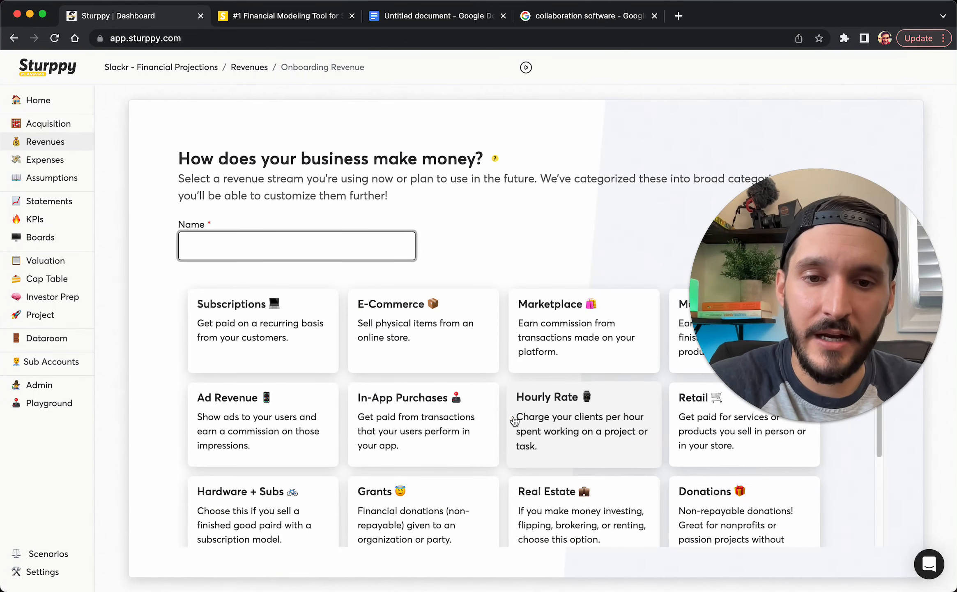
scroll(514, 420, "down", 3)
scroll(514, 420, "up", 5)
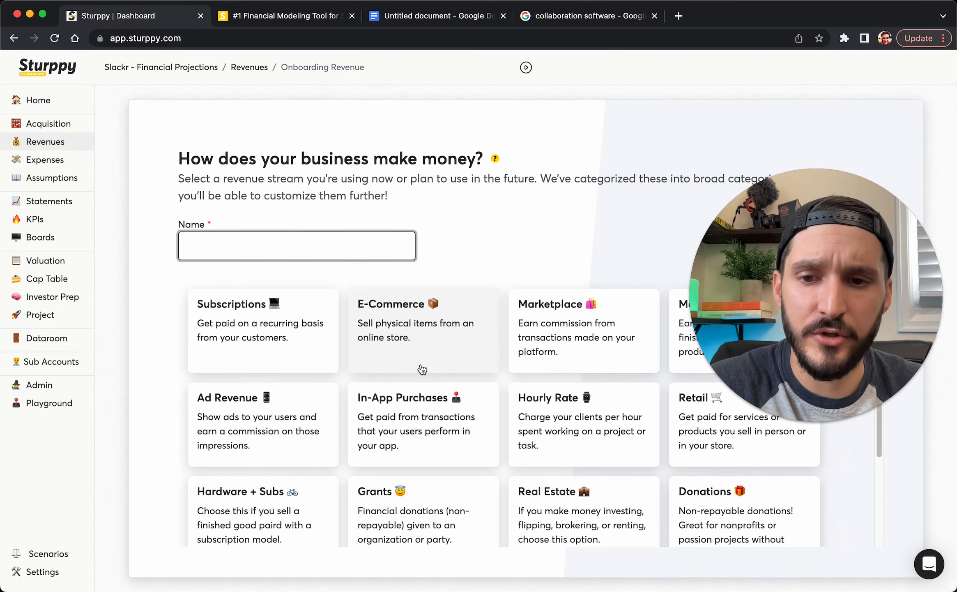
left_click(252, 70)
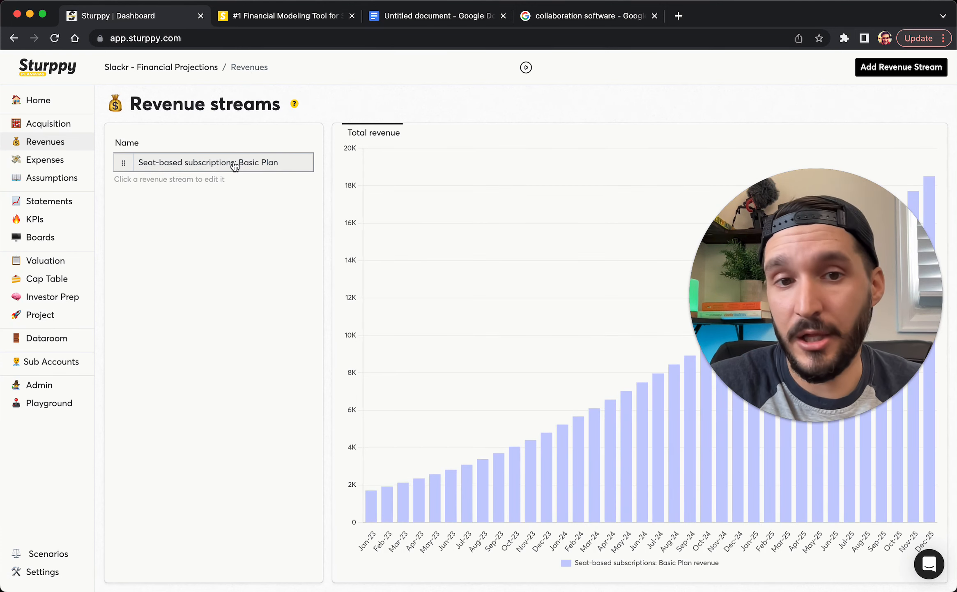
left_click(234, 163)
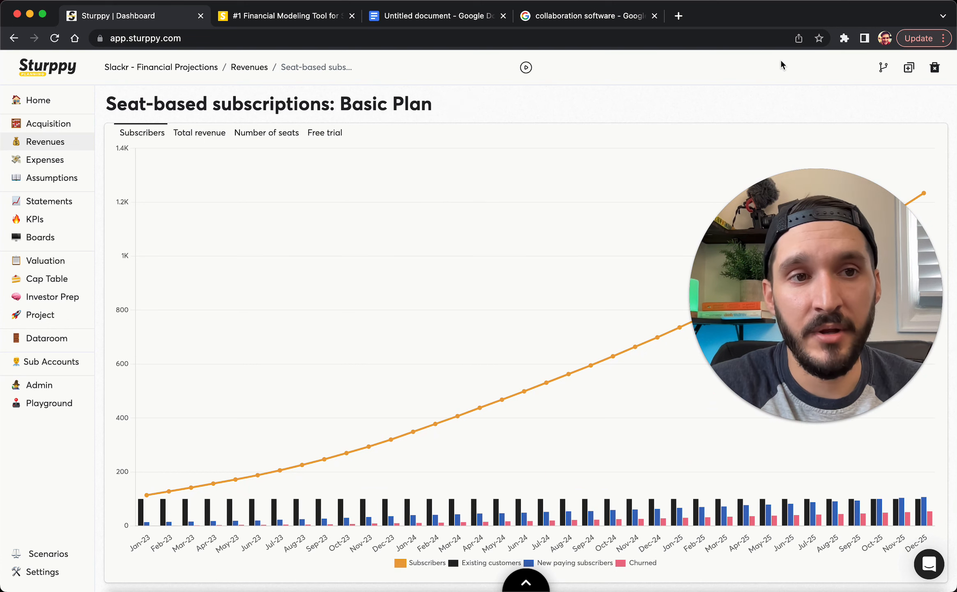
left_click(909, 67)
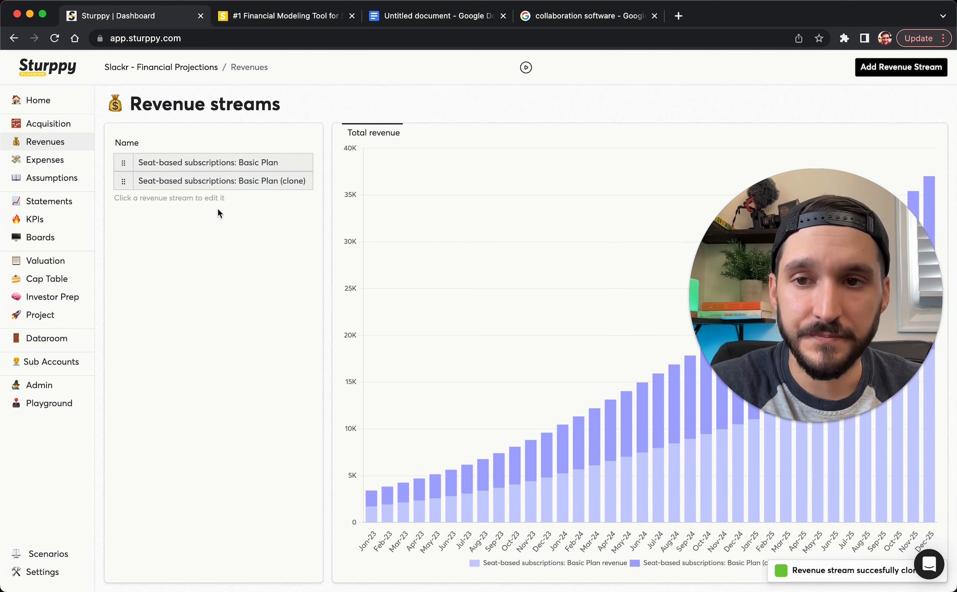
Retitle the clone 'Seat-based subscriptions: Enterprise Plan' and show its planning table
left_click(229, 181)
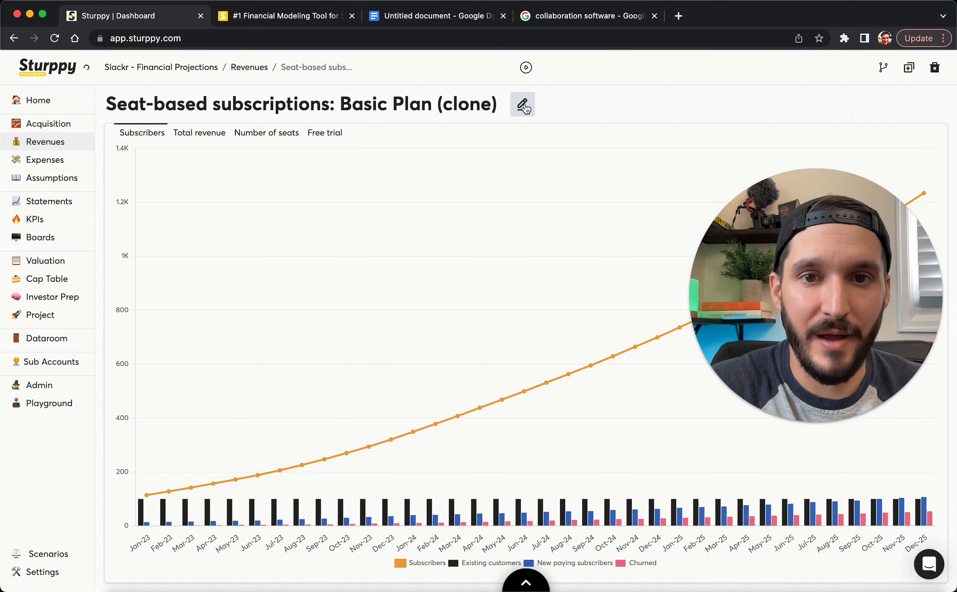
left_click(522, 103)
left_click_drag(500, 107, 345, 105)
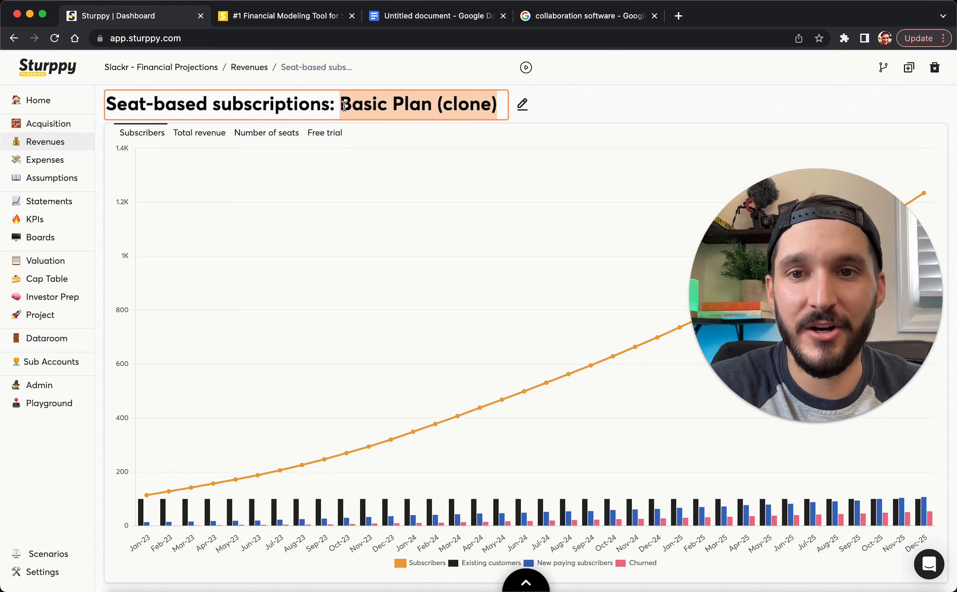
type("Enterpr")
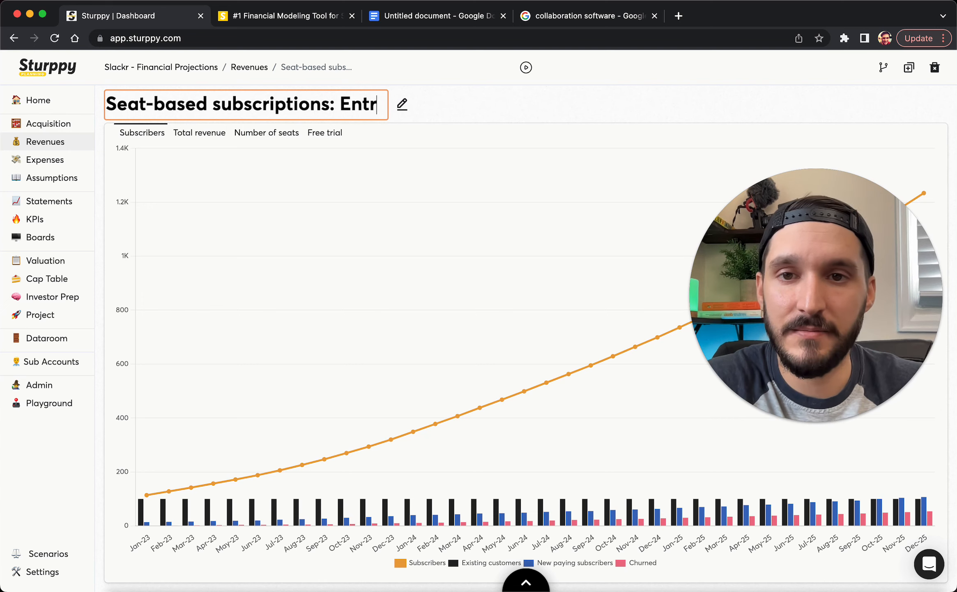
type("ise Plan")
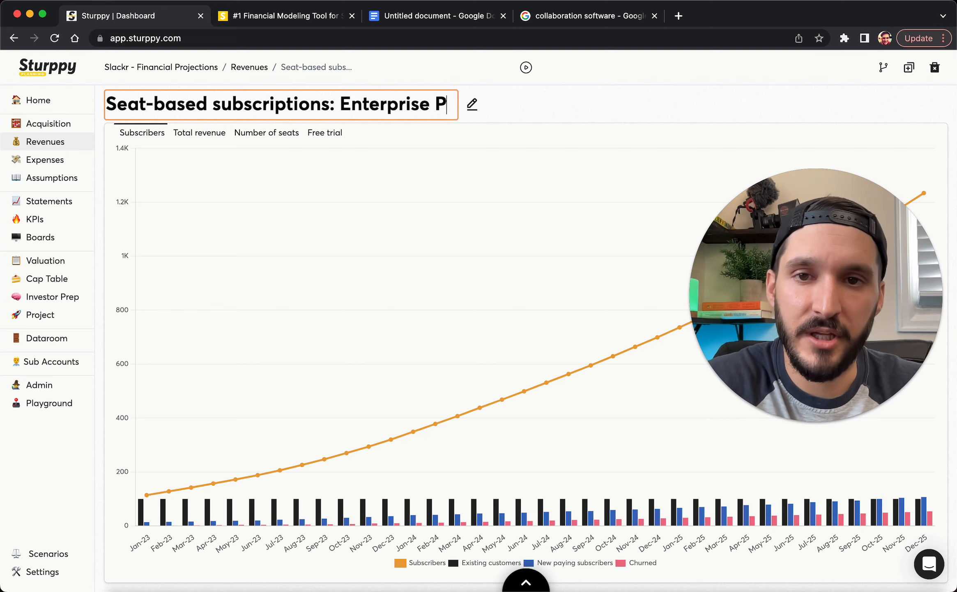
left_click(544, 103)
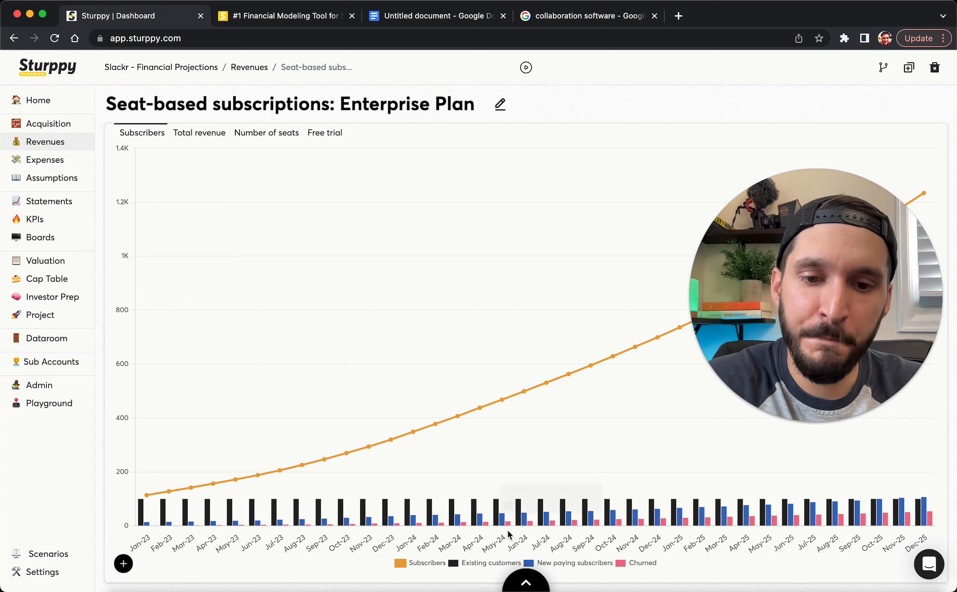
left_click(524, 581)
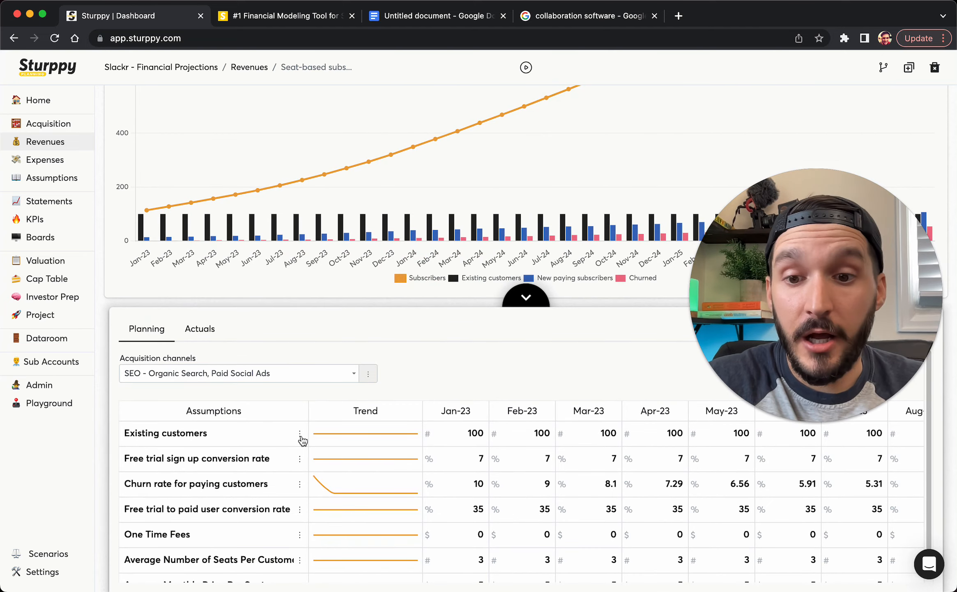
Cut the Enterprise Plan's existing customers from 100 to 10
left_click(300, 435)
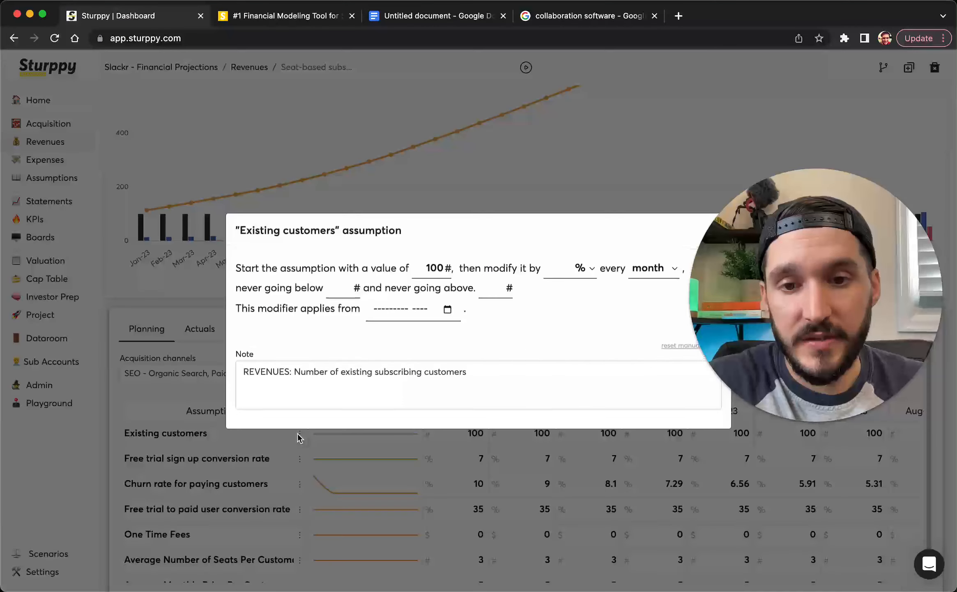
left_click(440, 269)
key("BackSpace")
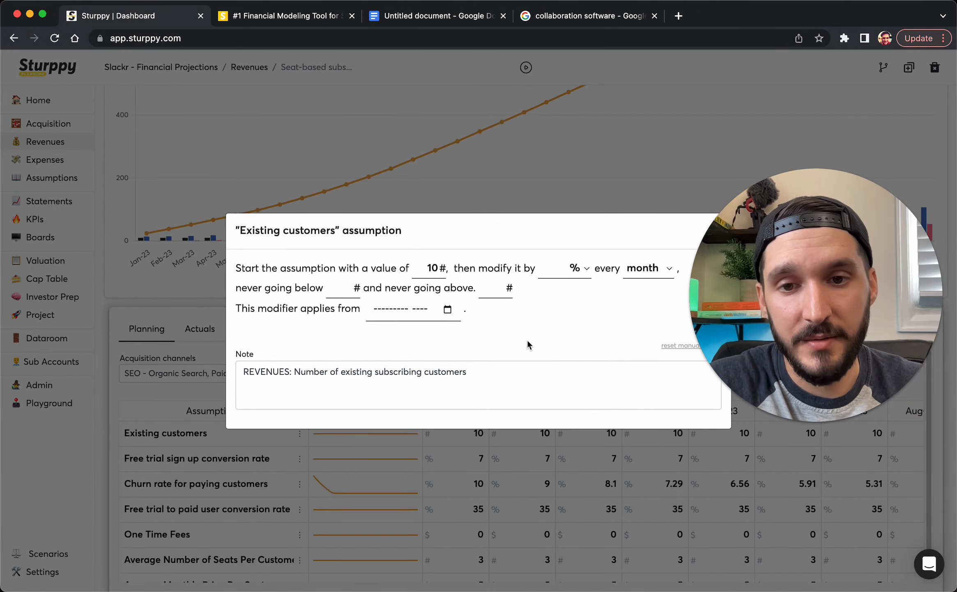
left_click(477, 458)
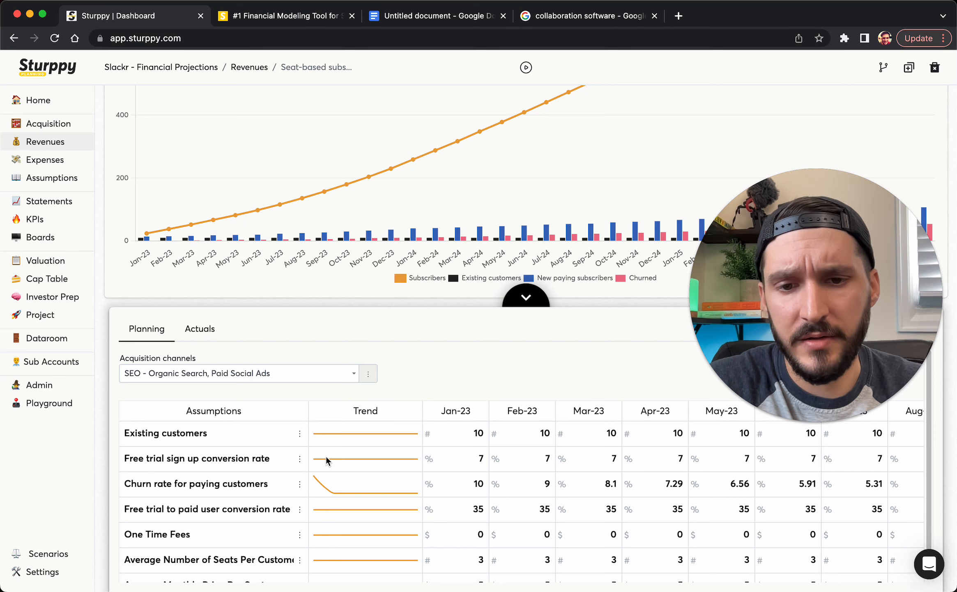
scroll(361, 485, "down", 2)
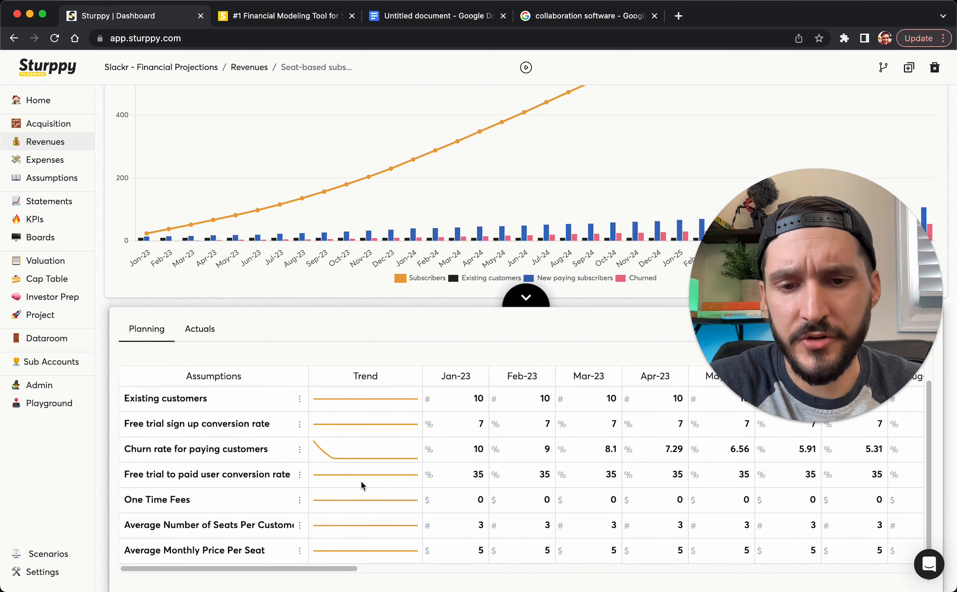
Set 100 seats per customer and $30 monthly price per seat, then expand the chart
left_click(299, 525)
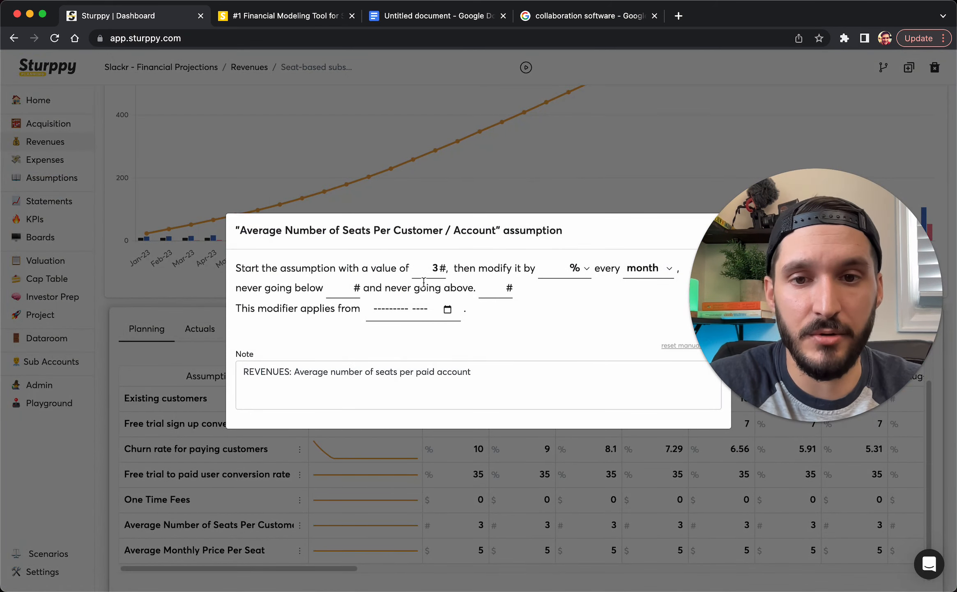
type("100")
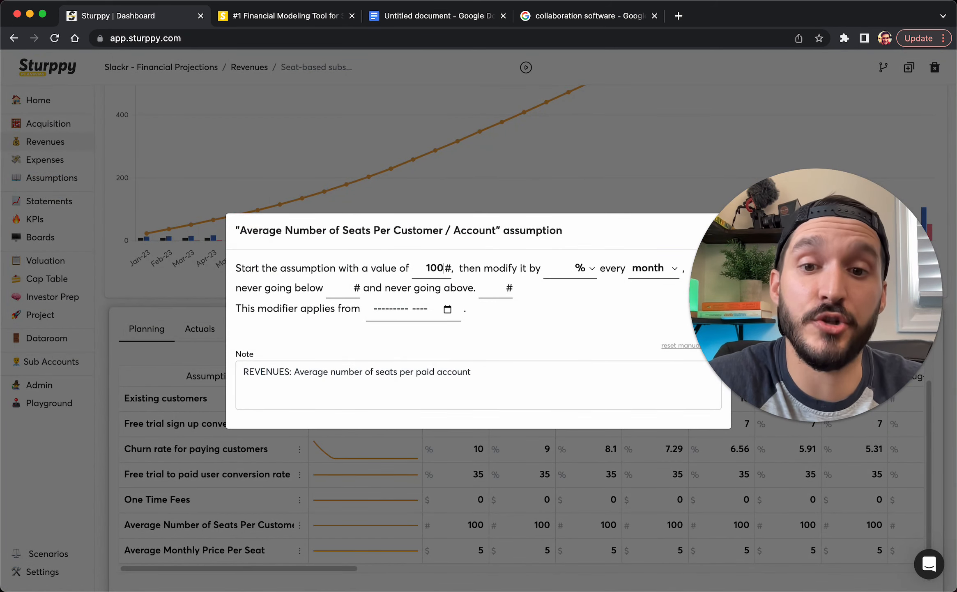
left_click(432, 459)
left_click(301, 552)
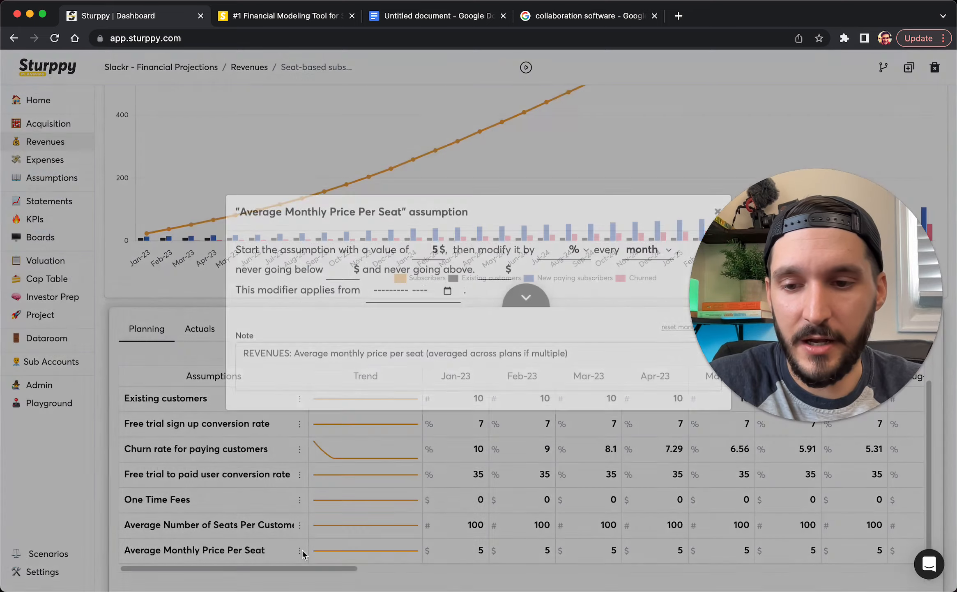
double_click(429, 269)
type("30")
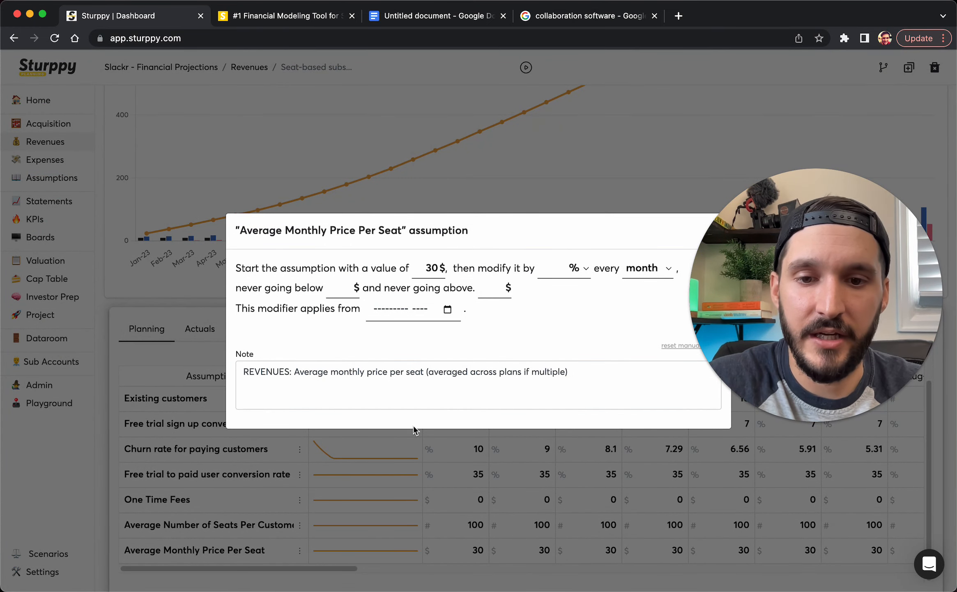
left_click(414, 430)
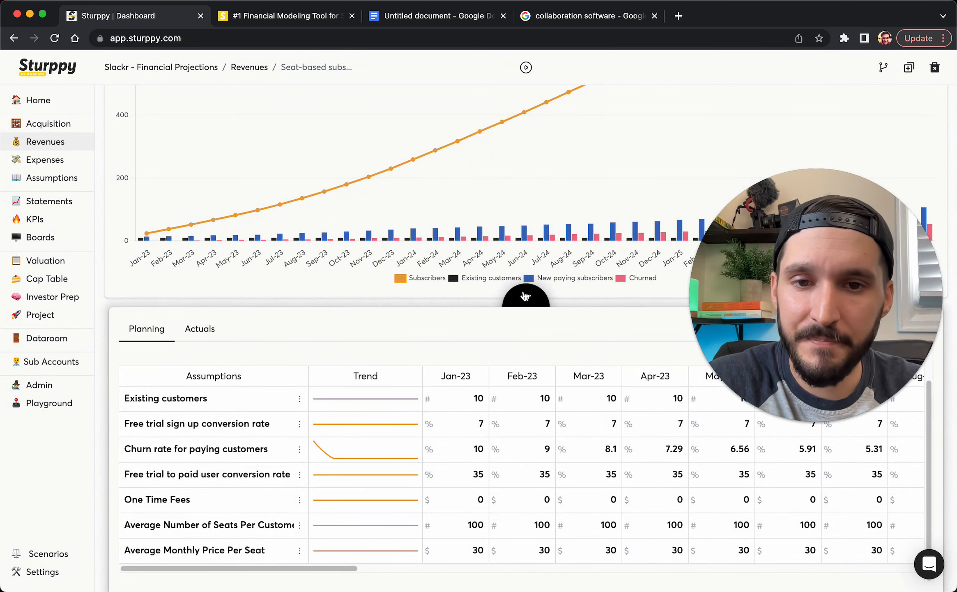
left_click(525, 296)
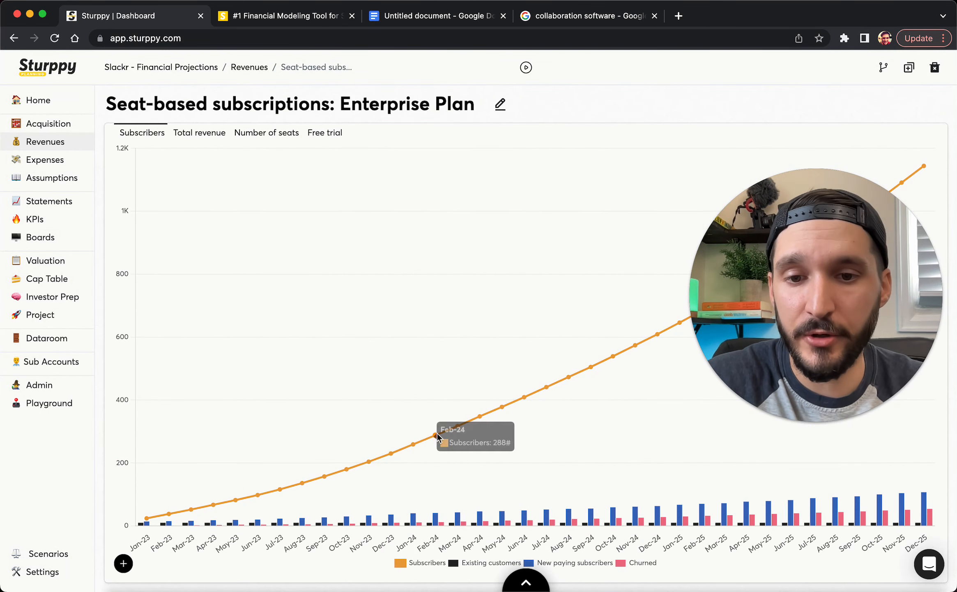
View the Enterprise Plan's Total revenue chart, then its Number of seats chart
left_click(206, 136)
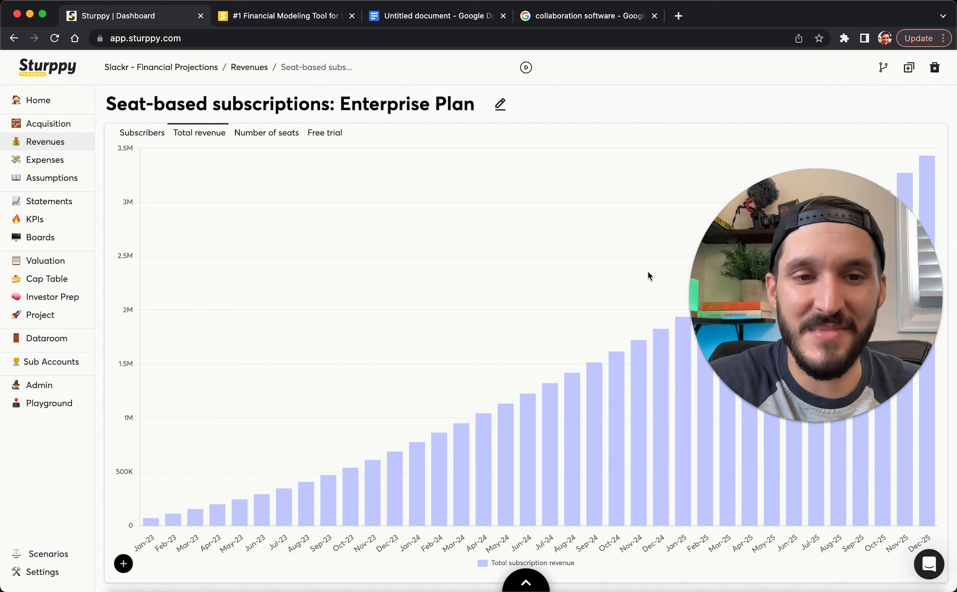
mouse_move(769, 448)
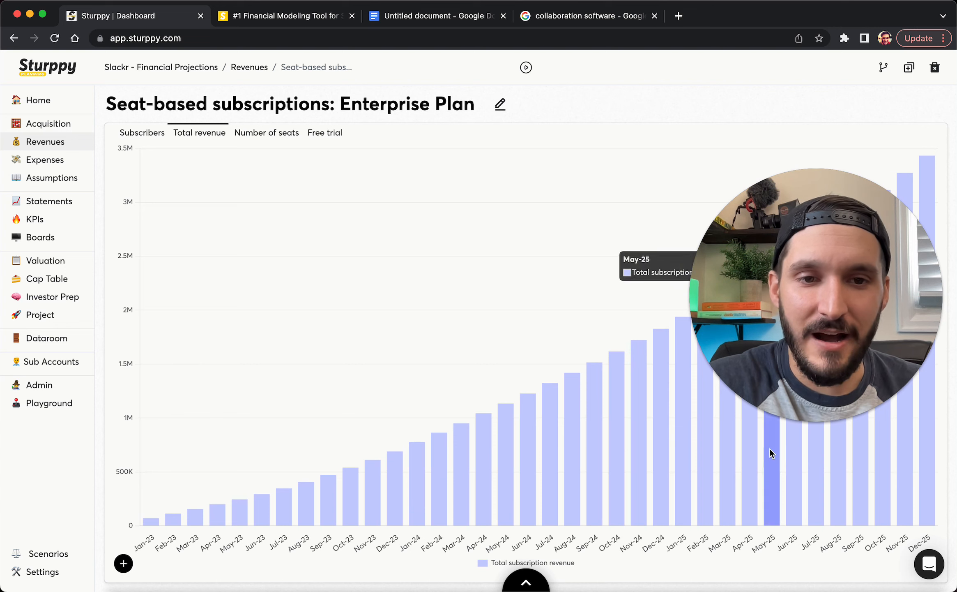
left_click(260, 131)
Return to the Revenue streams overview and bring the total revenue chart into view
left_click(244, 65)
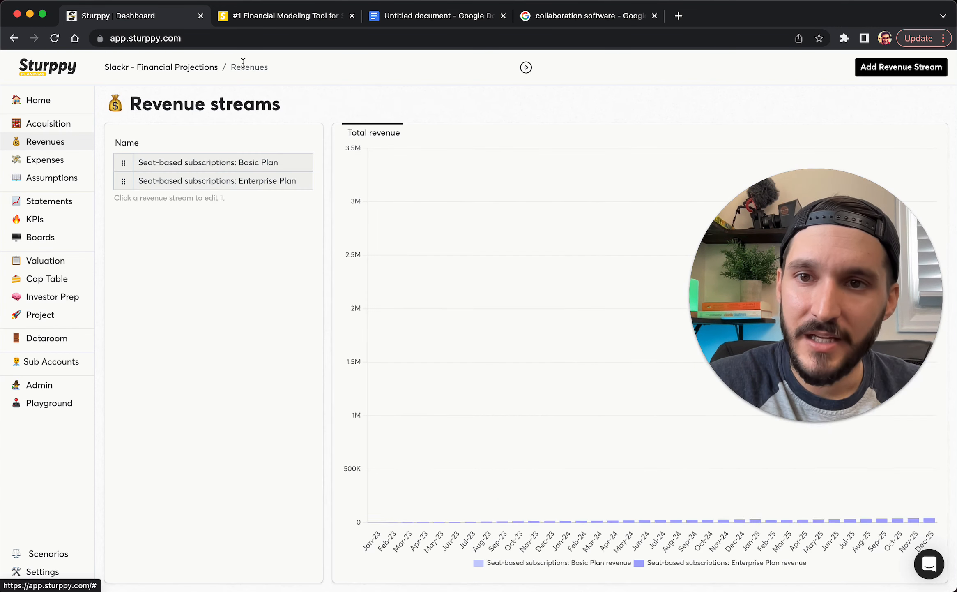
left_click_drag(760, 298, 187, 331)
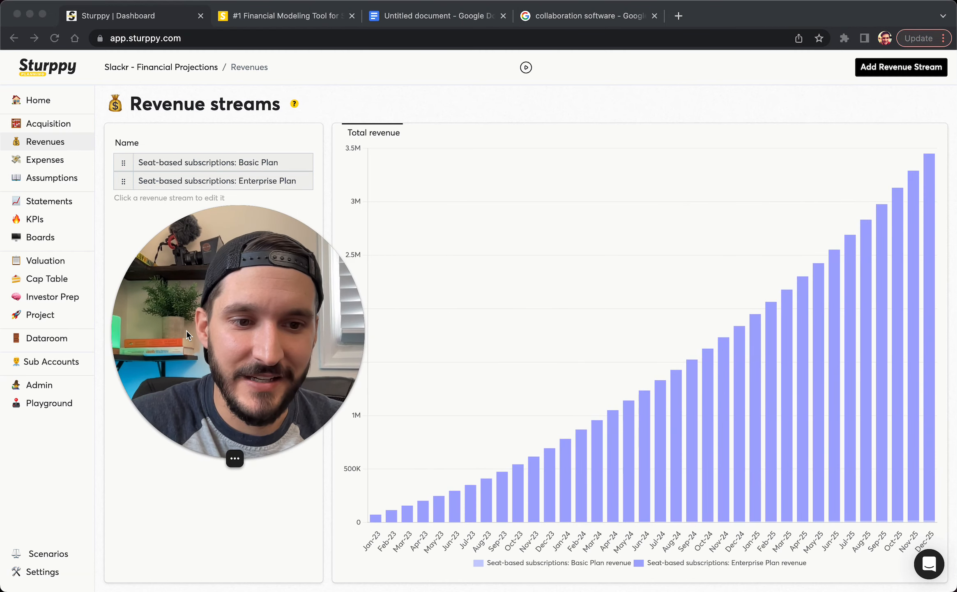
left_click(681, 478)
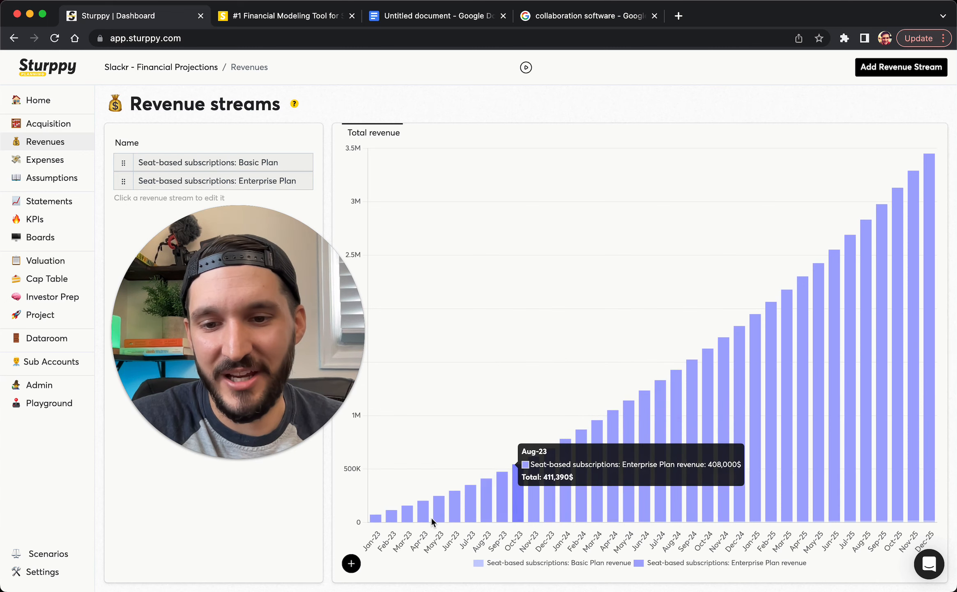
View Basic Plan revenue alone in the fullscreen chart, then open the Enterprise Plan stream
mouse_move(351, 563)
left_click(351, 505)
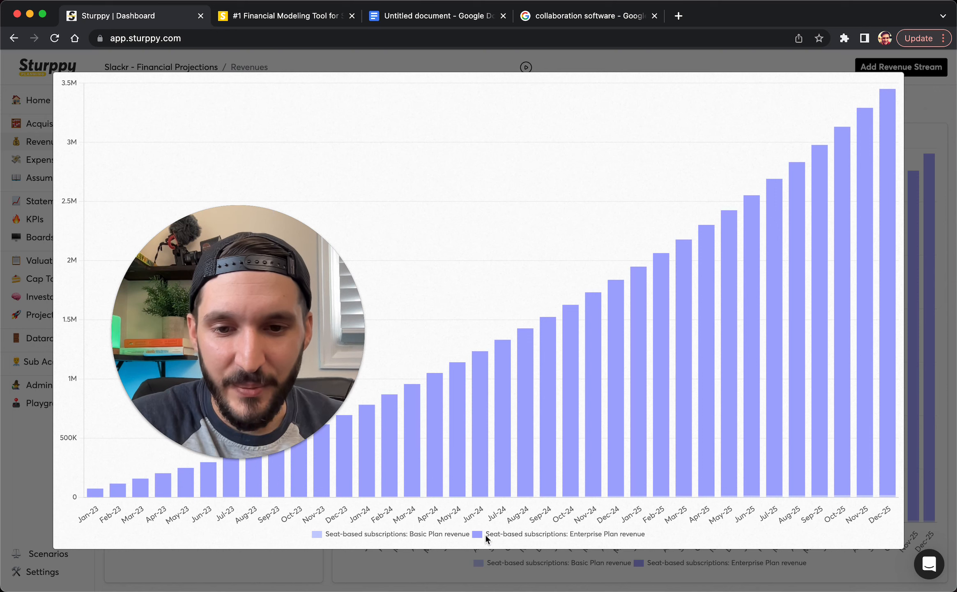
left_click(506, 534)
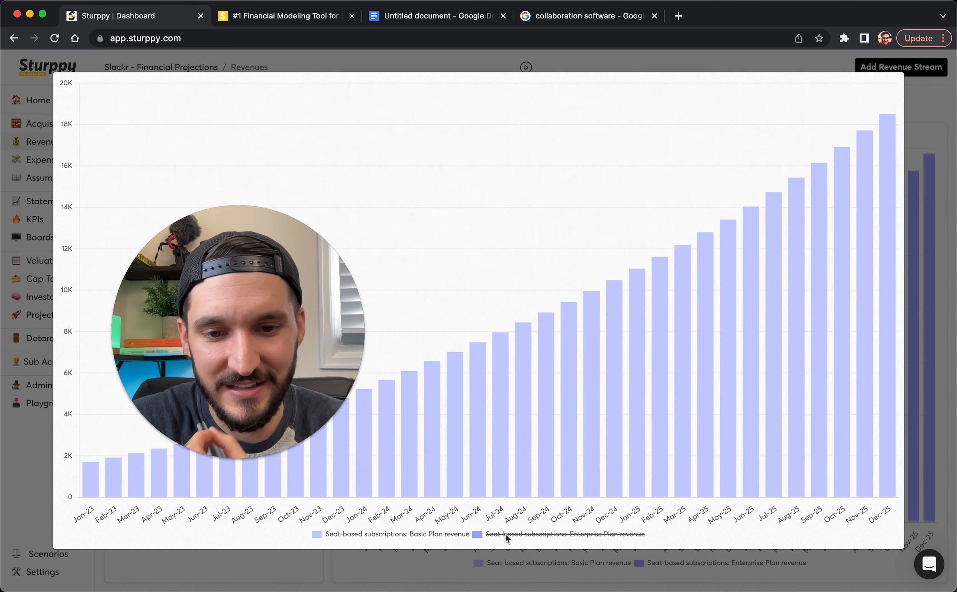
mouse_move(477, 404)
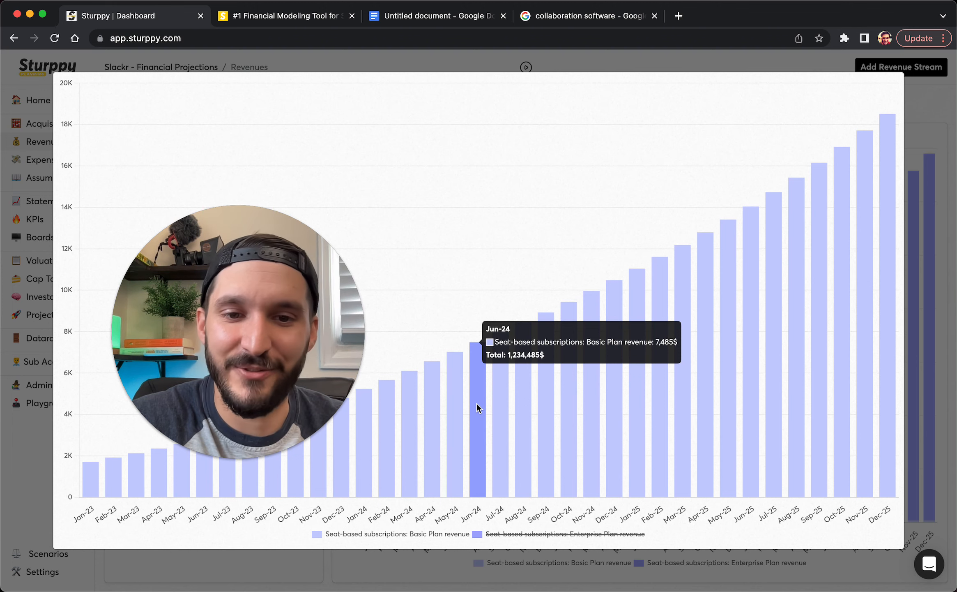
left_click(33, 272)
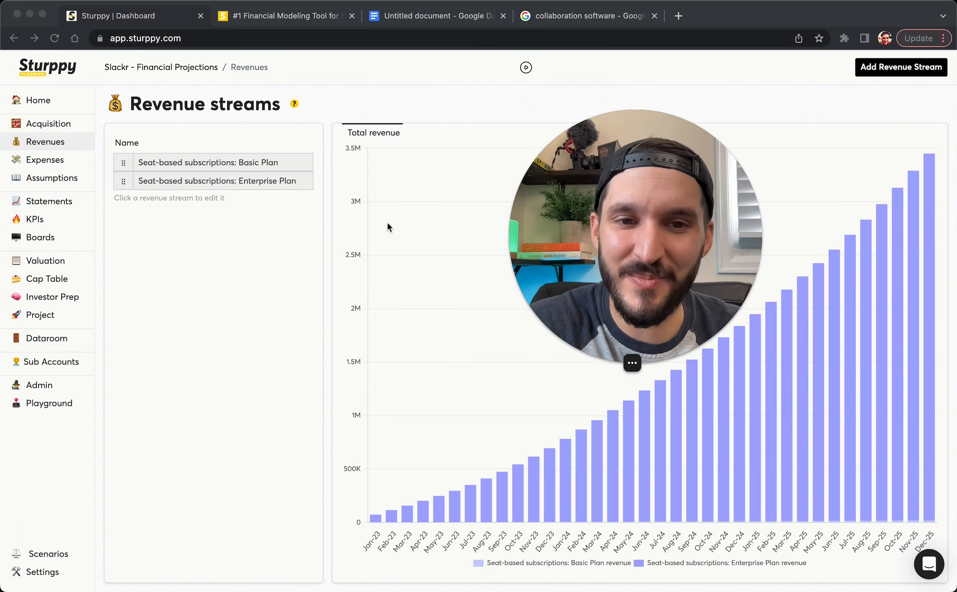
left_click(237, 186)
Add Cold Email Outreach: Enterprise as a channel and set SEO and cold email shares to about 10%
left_click(526, 583)
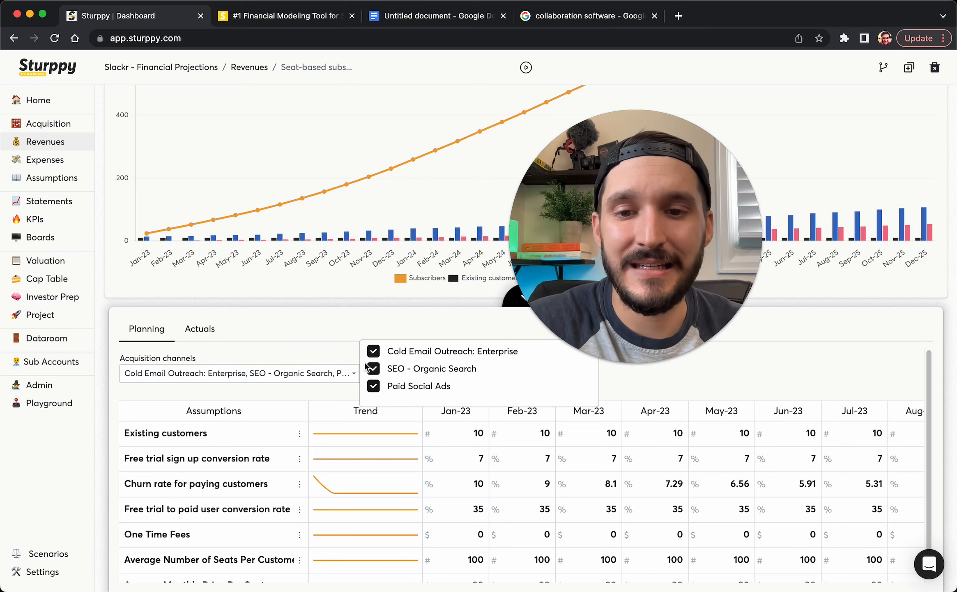
left_click(325, 341)
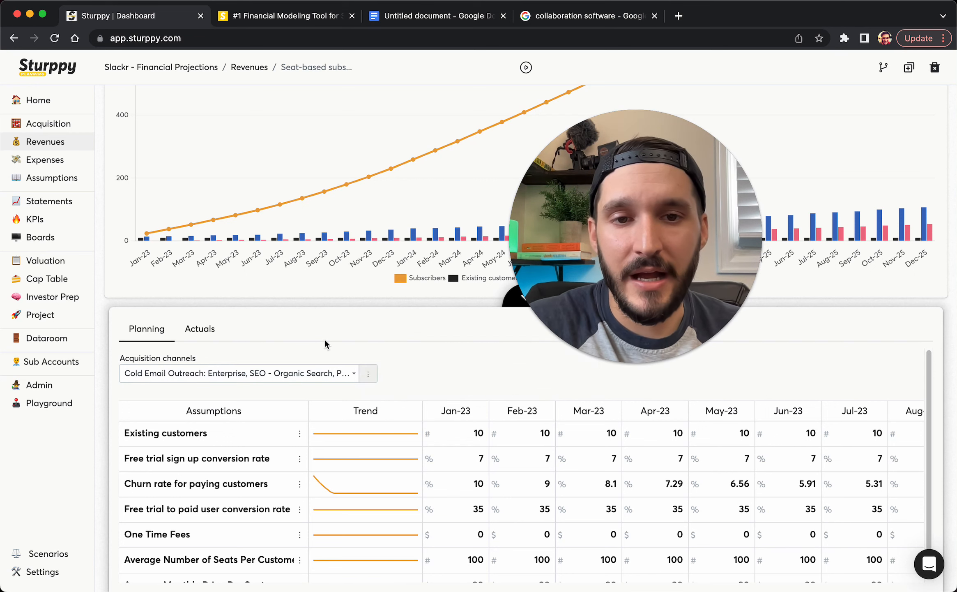
left_click(369, 375)
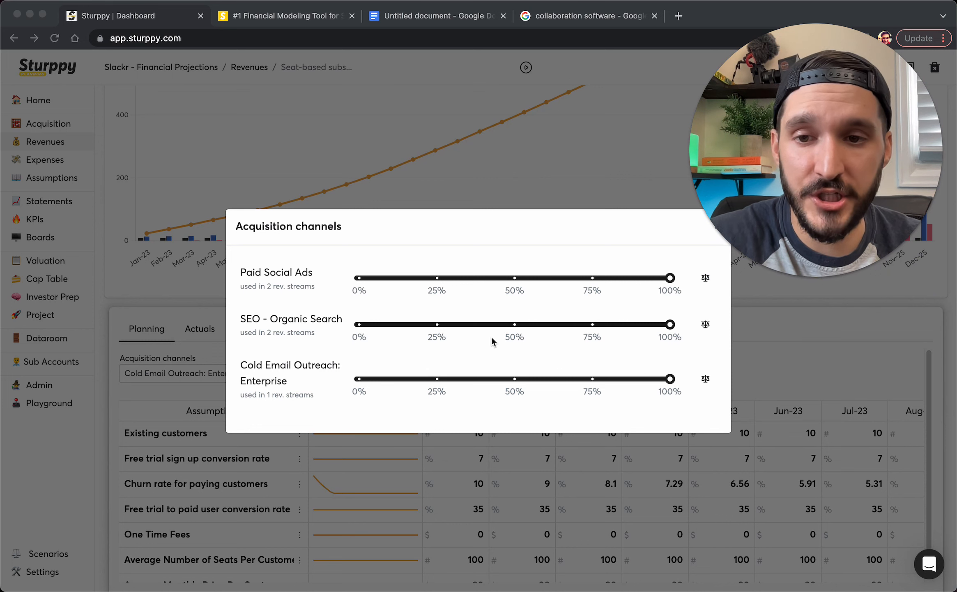
left_click(670, 325)
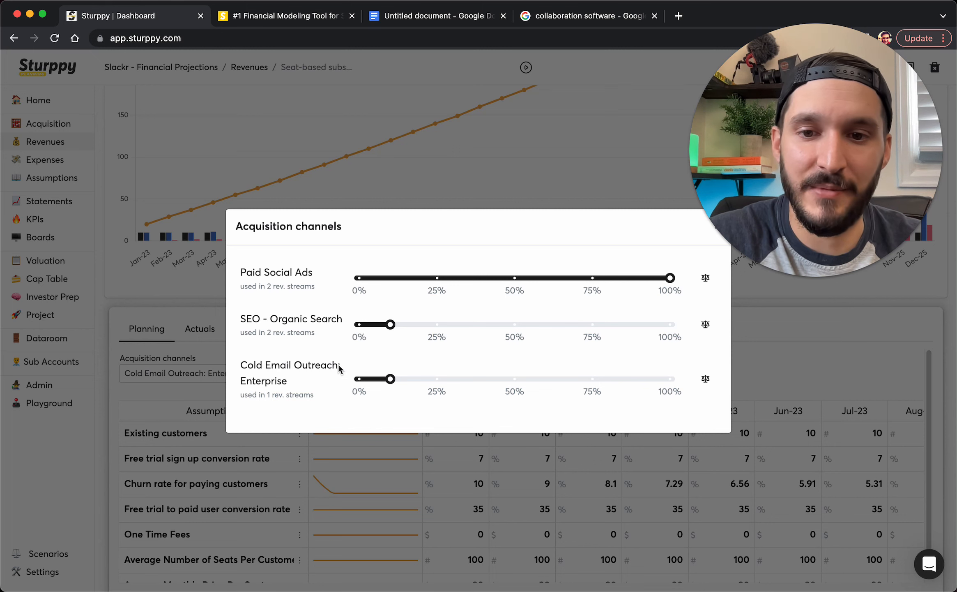
left_click(735, 169)
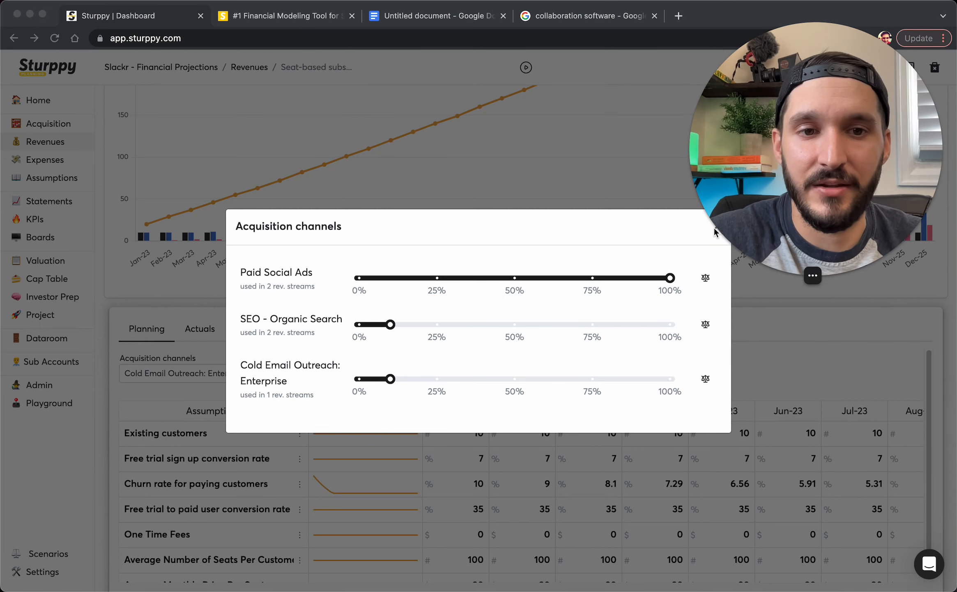
left_click_drag(717, 231, 786, 489)
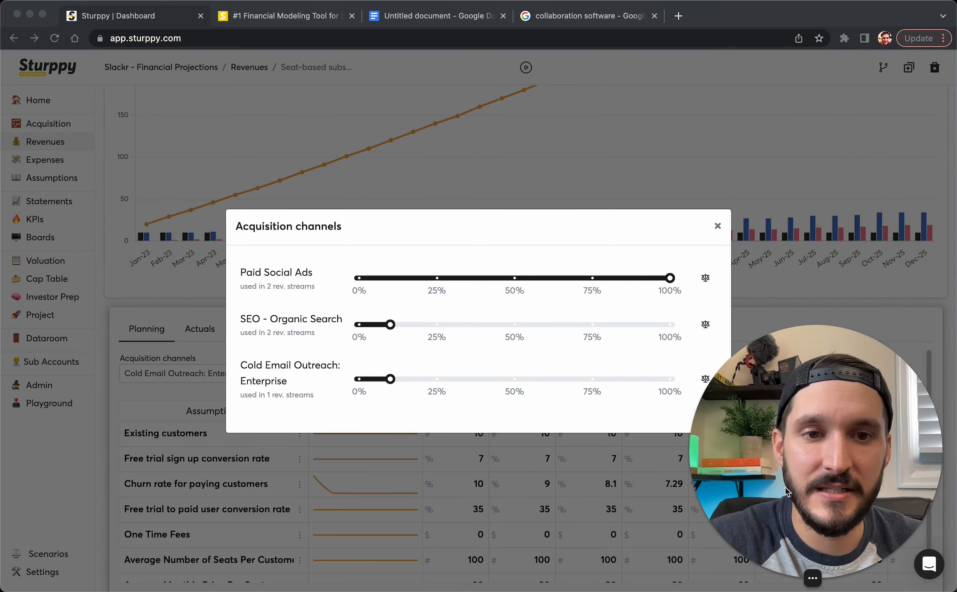
left_click(718, 226)
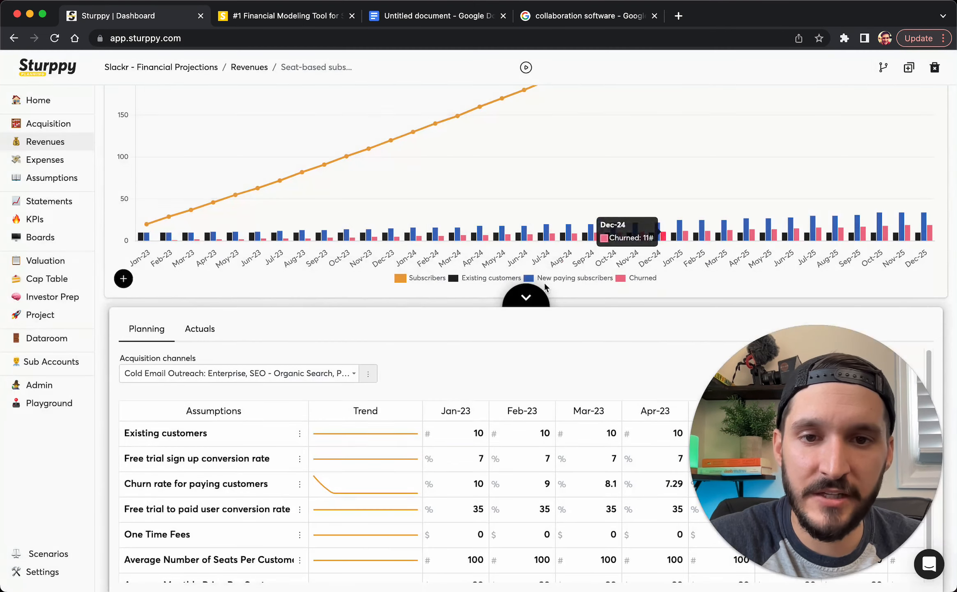
Check the Enterprise Plan's total revenue chart and glance at the Acquisition channels and Revenues pages
left_click(518, 297)
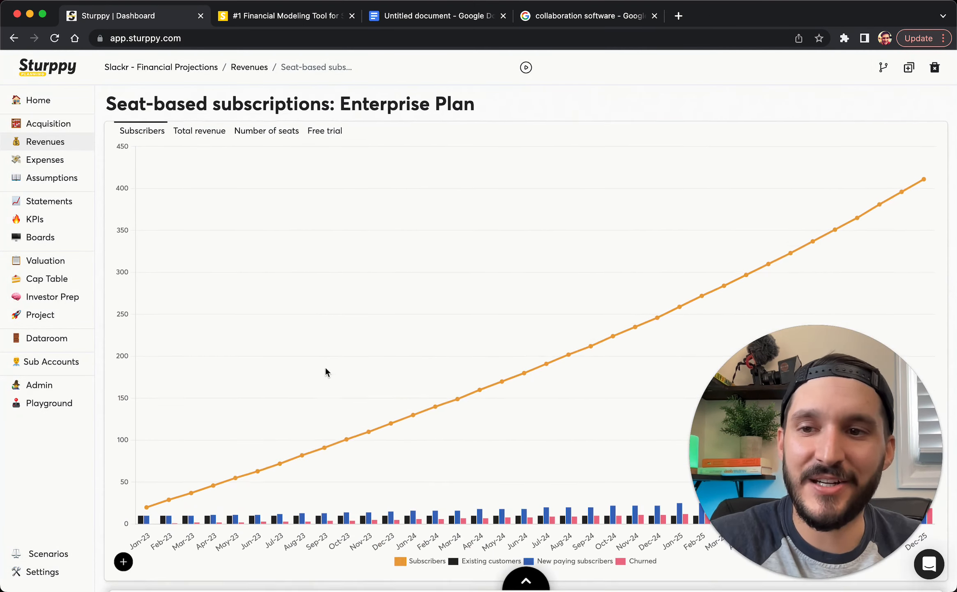
left_click(214, 140)
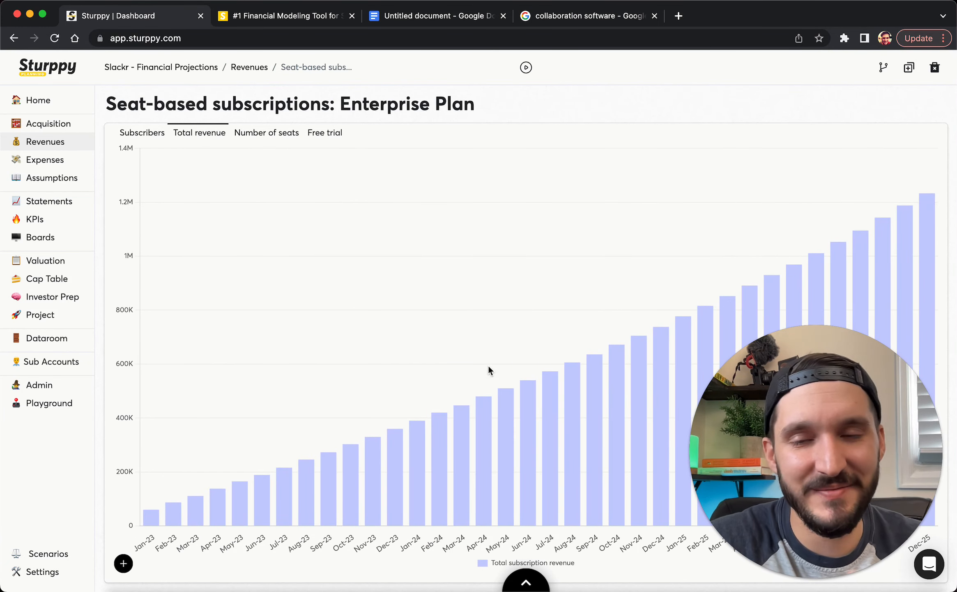
left_click(61, 127)
left_click(57, 142)
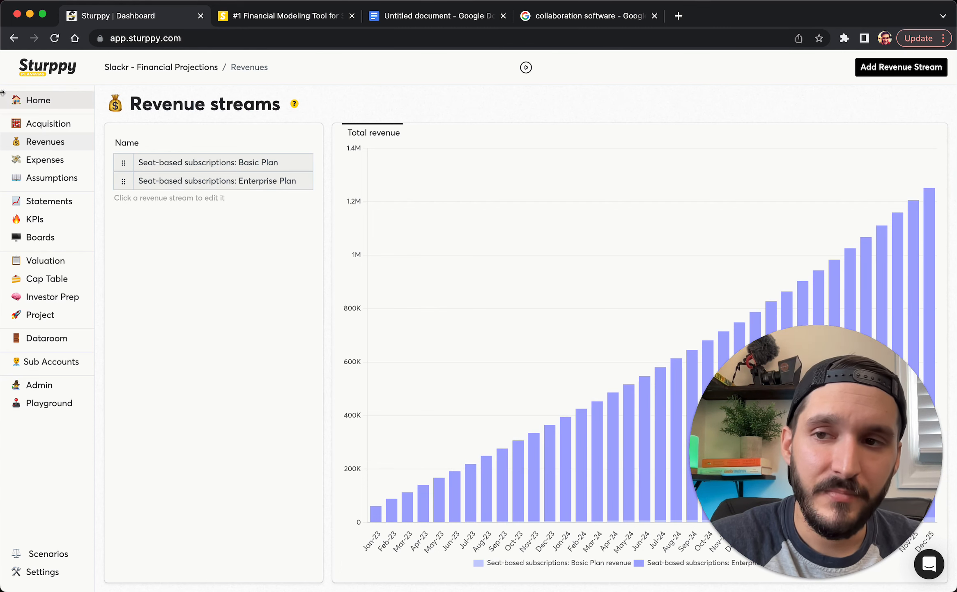
Open the All expenses overview from Home, then go back to the planning document
left_click(44, 106)
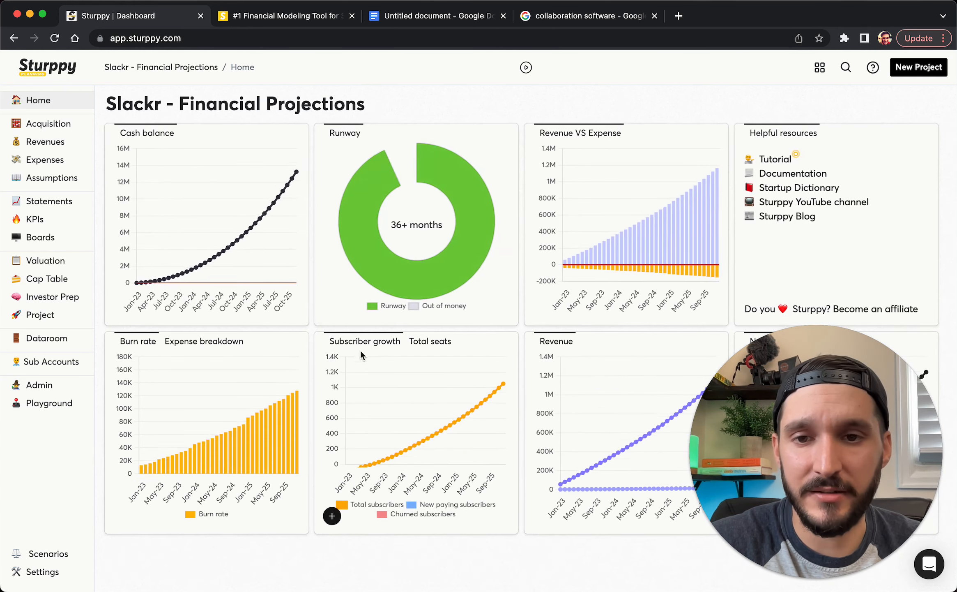
left_click(54, 164)
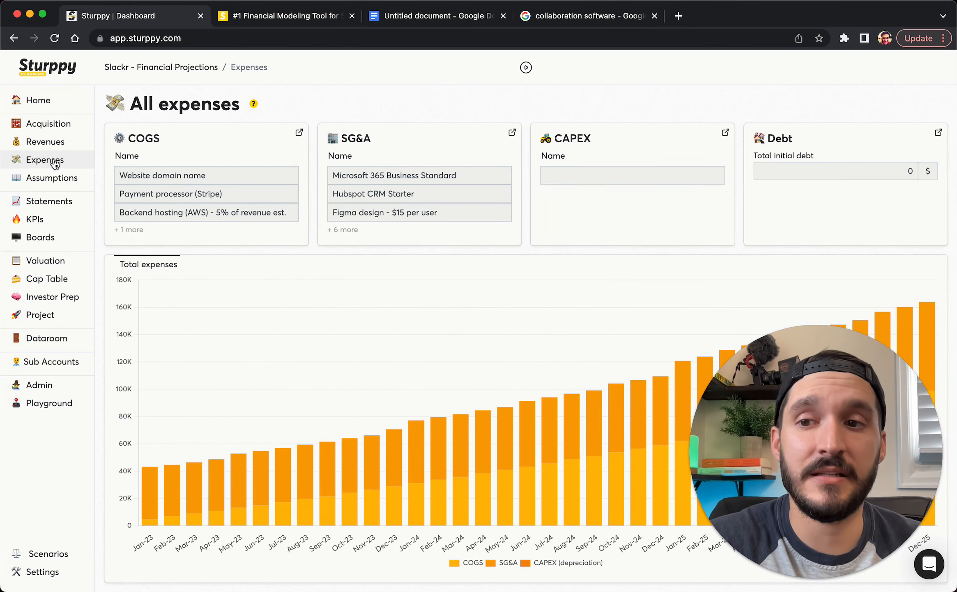
left_click(405, 16)
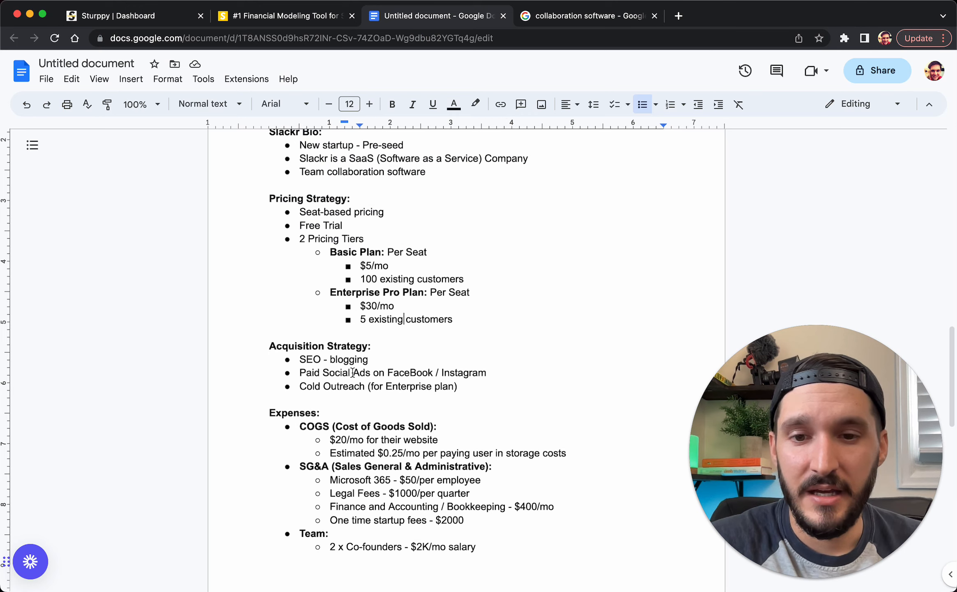
Find the Expenses section and highlight the $20/mo website and $0.25/mo per-user storage COGS
scroll(352, 372, "down", 5)
scroll(303, 377, "down", 2)
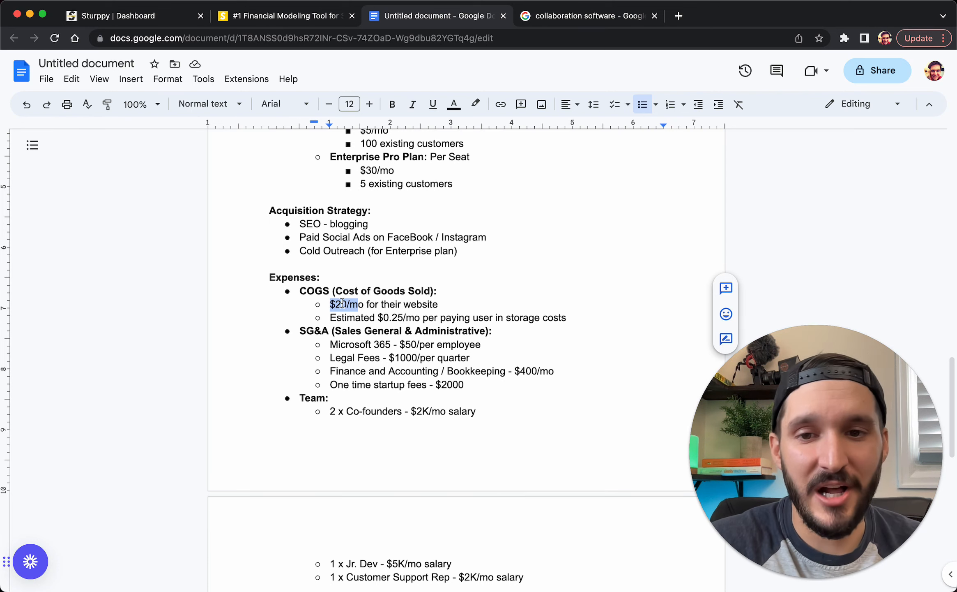
left_click(371, 315)
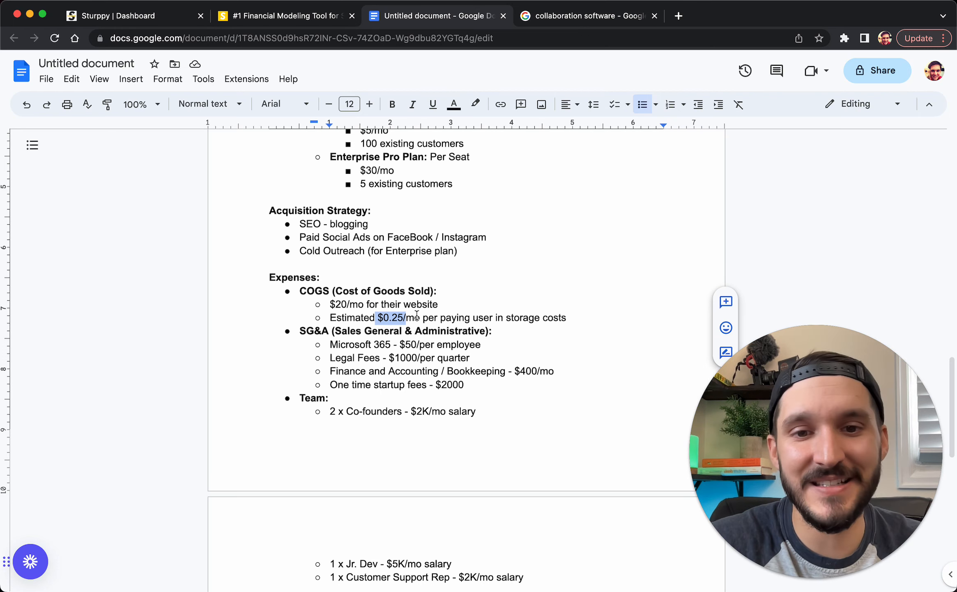
Set the website domain cost to 20 and delete the Stripe and Vercel COGS rows
left_click(90, 19)
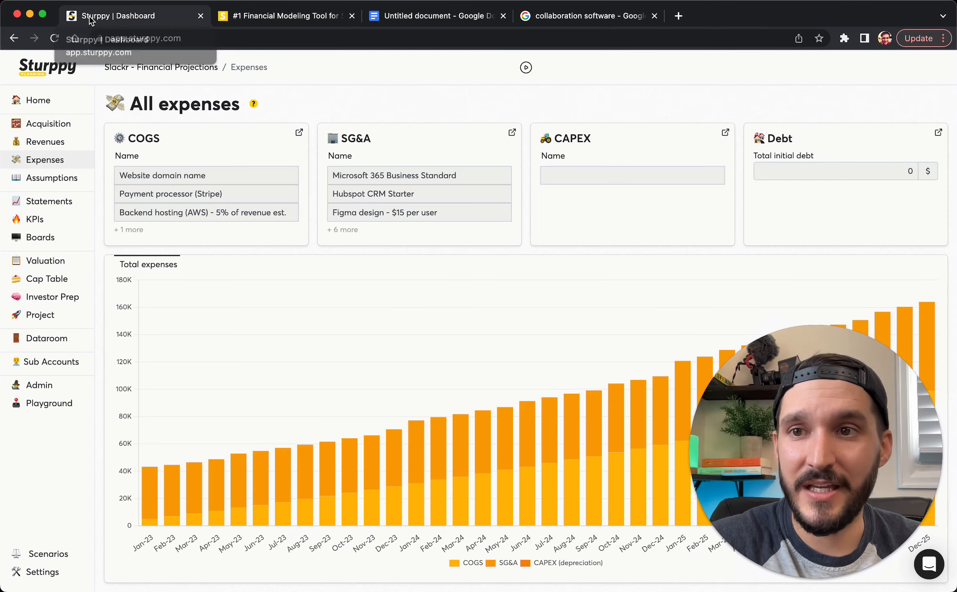
left_click(196, 148)
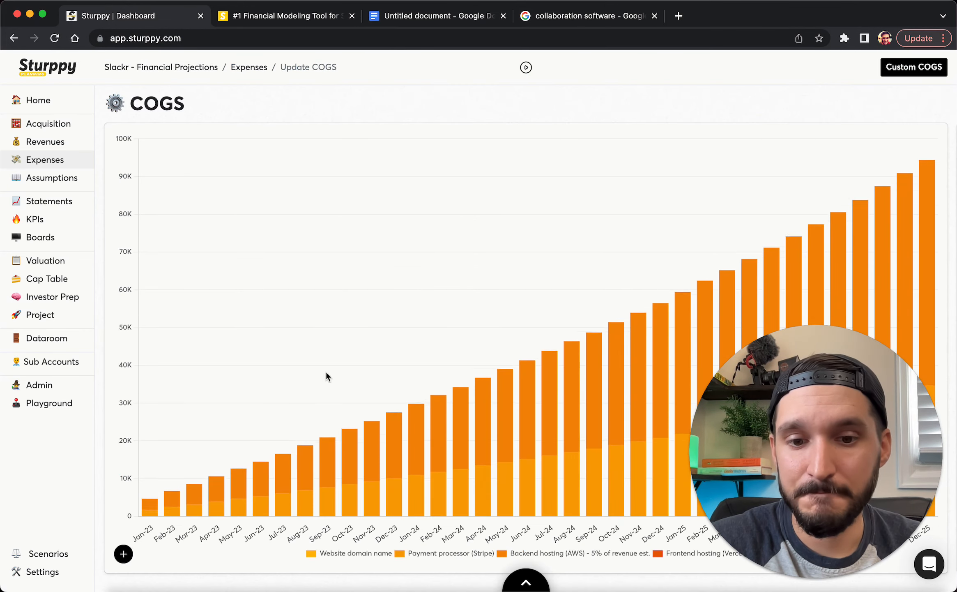
scroll(740, 473, "down", 5)
left_click_drag(739, 473, 771, 158)
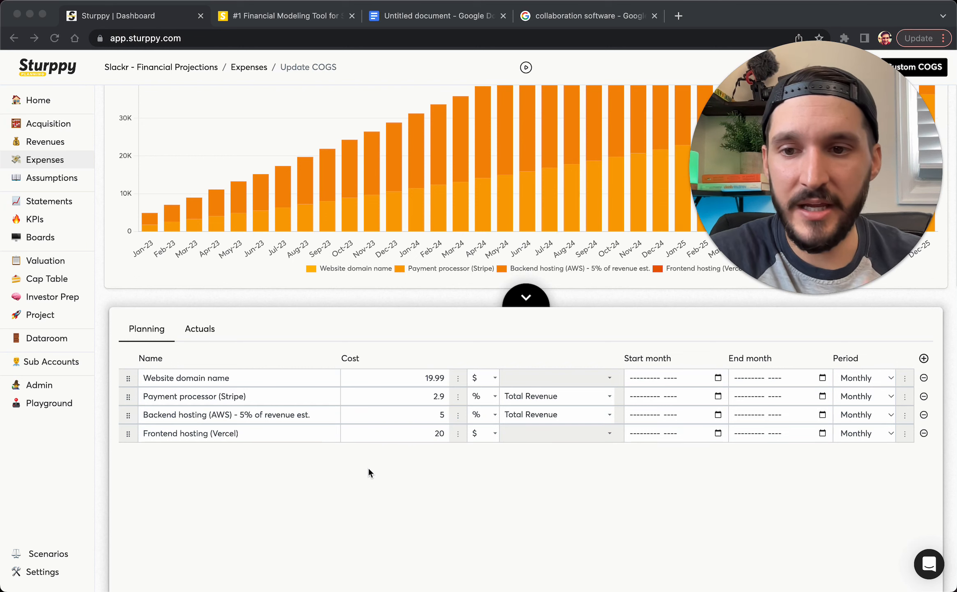
left_click(419, 378)
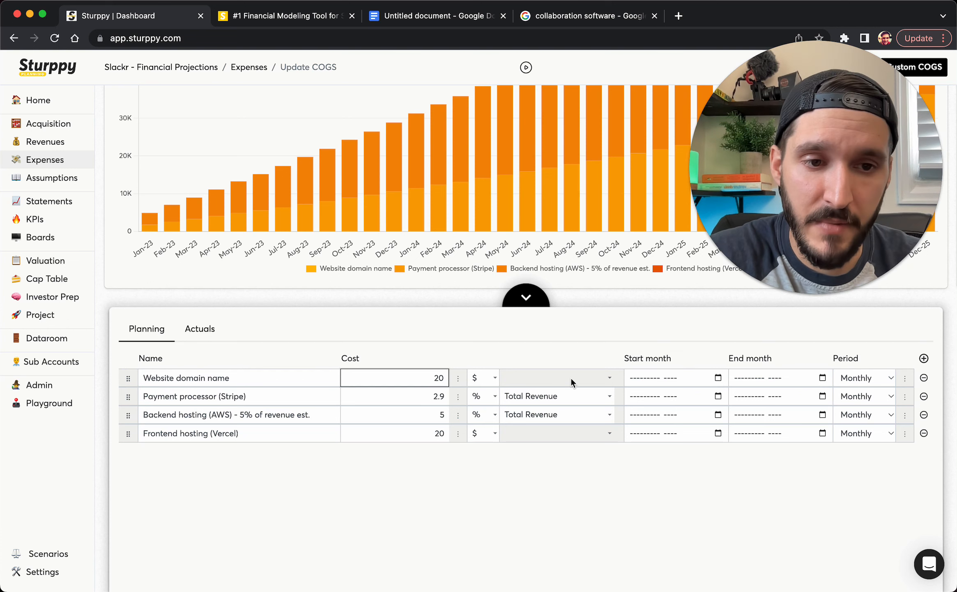
left_click(924, 396)
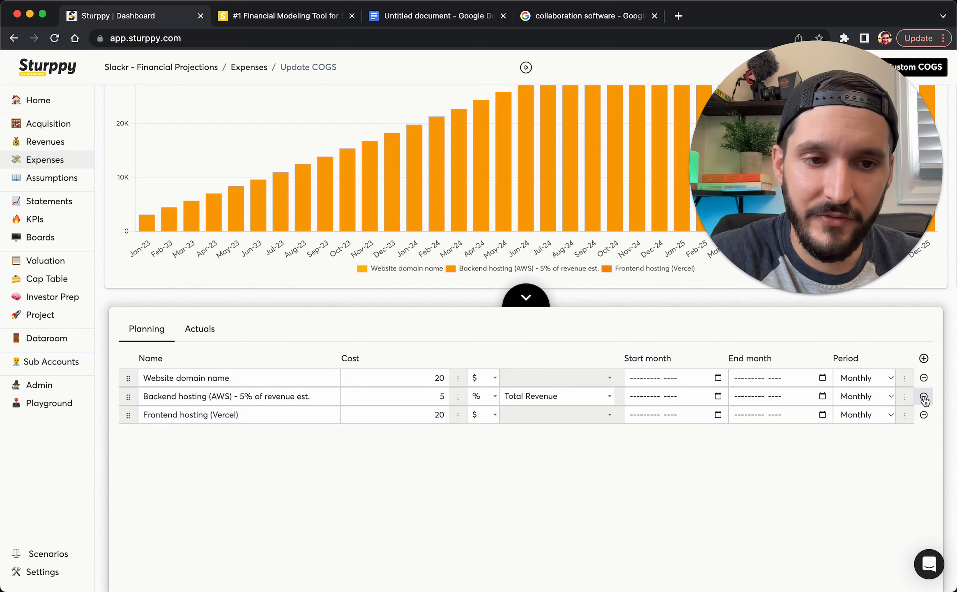
left_click(924, 415)
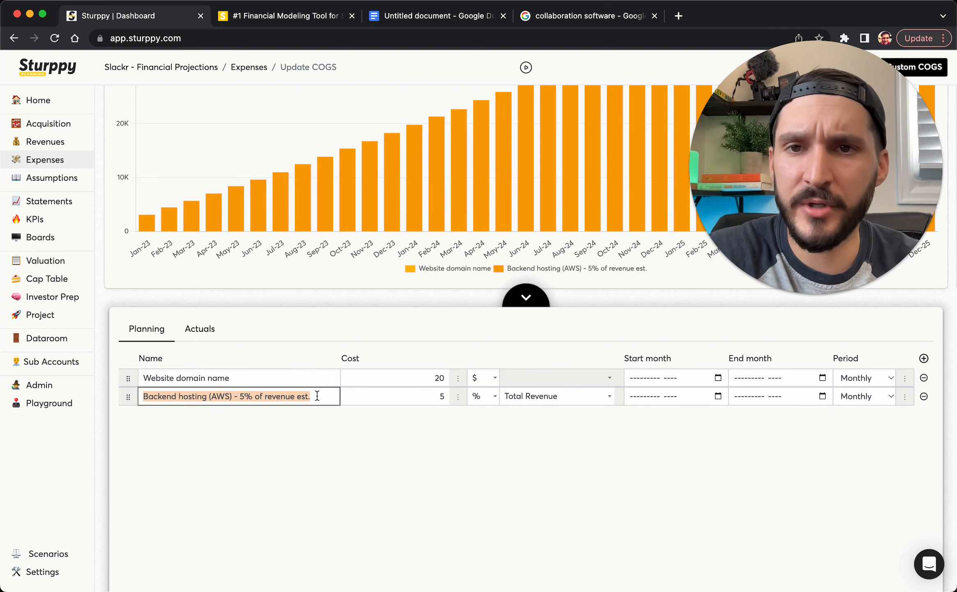
Turn the hosting row into Storage costs at 0.25 × Total Customers
left_click(394, 20)
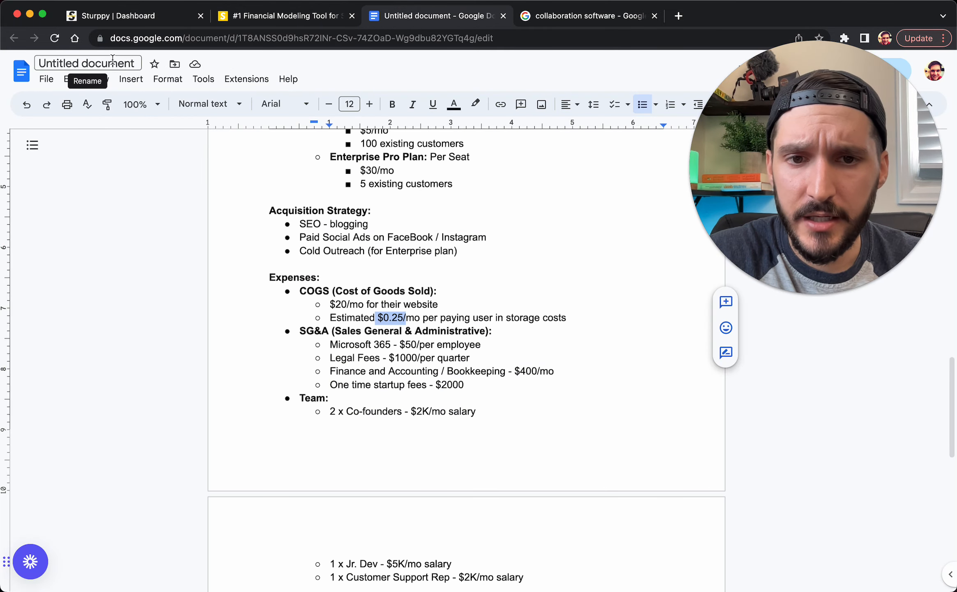
left_click(114, 16)
type("Stor")
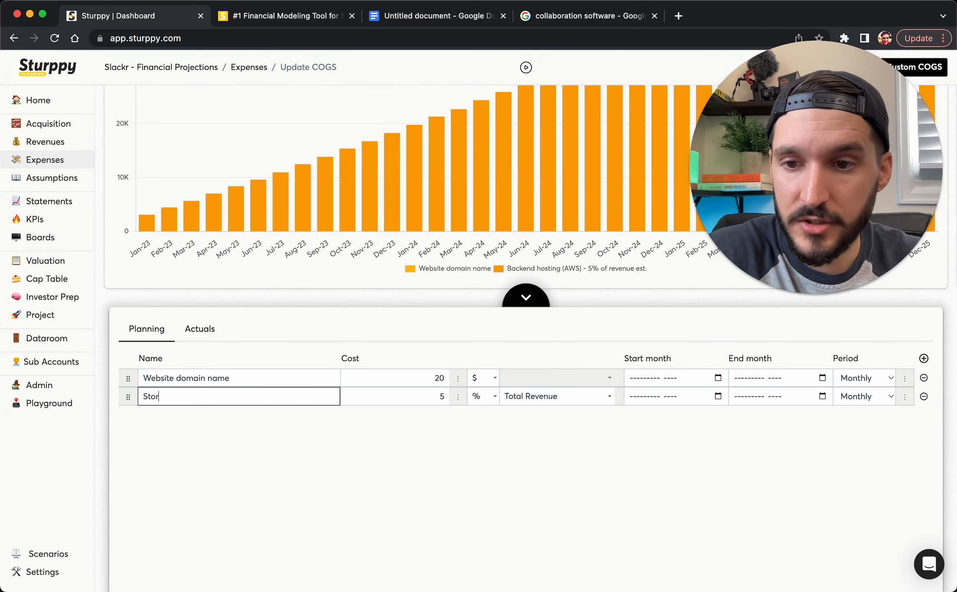
type("age costs")
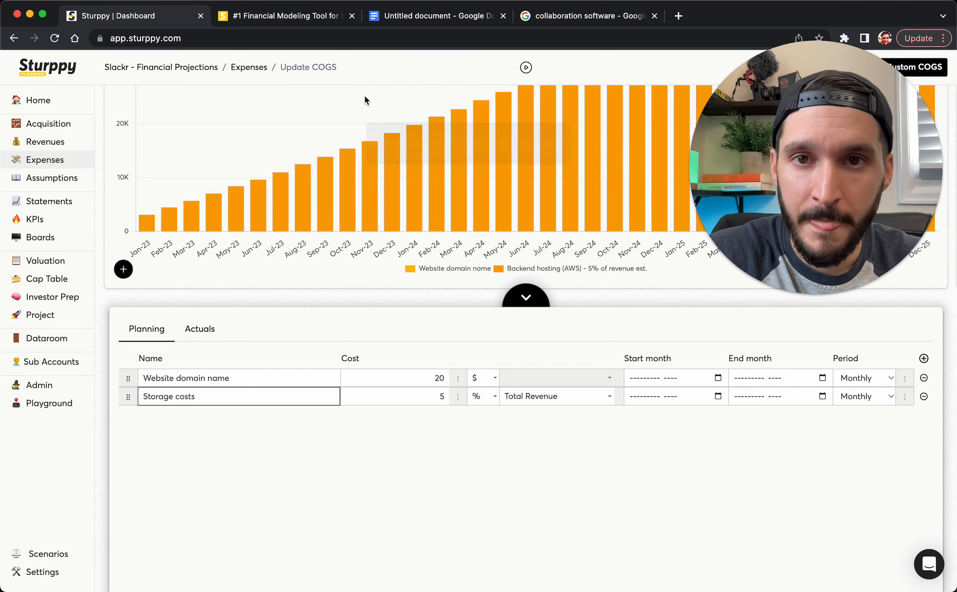
key("BackSpace")
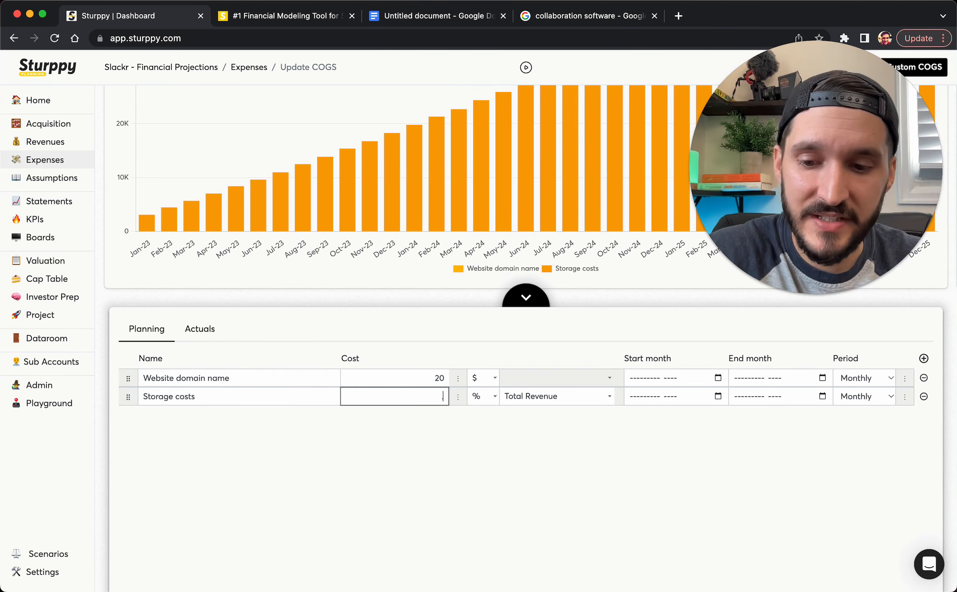
type("0.25")
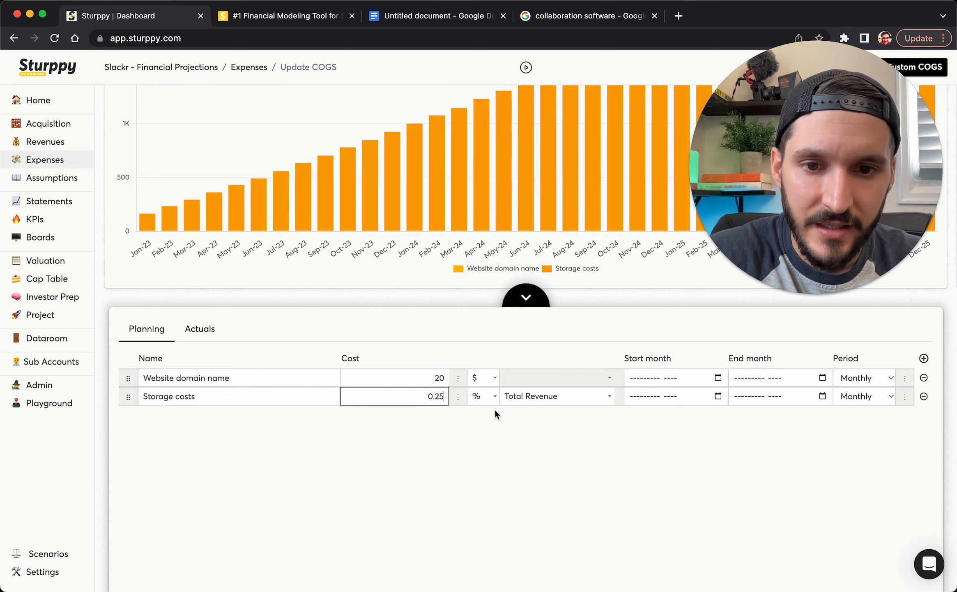
left_click(493, 397)
left_click(399, 405)
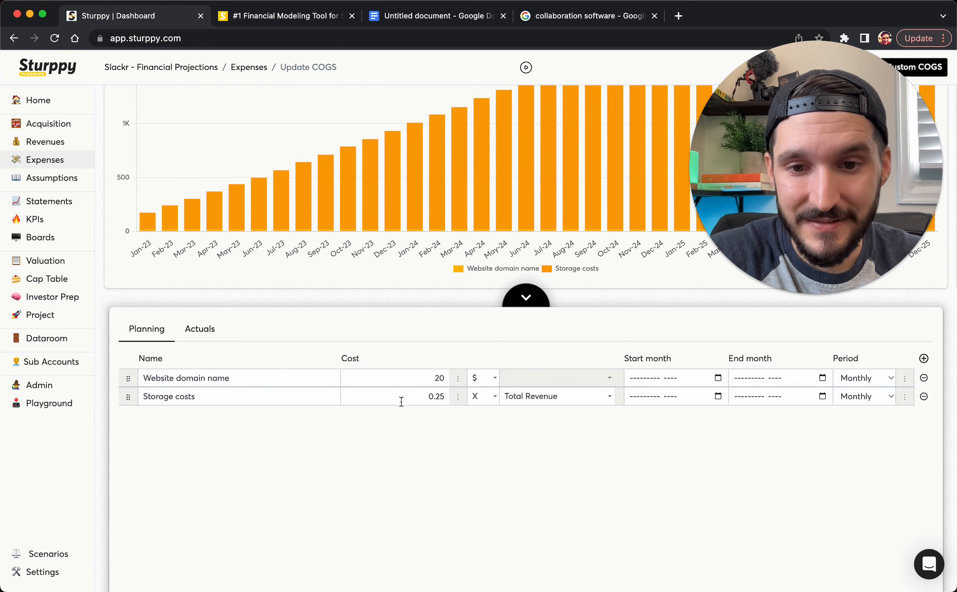
left_click(564, 397)
left_click(389, 324)
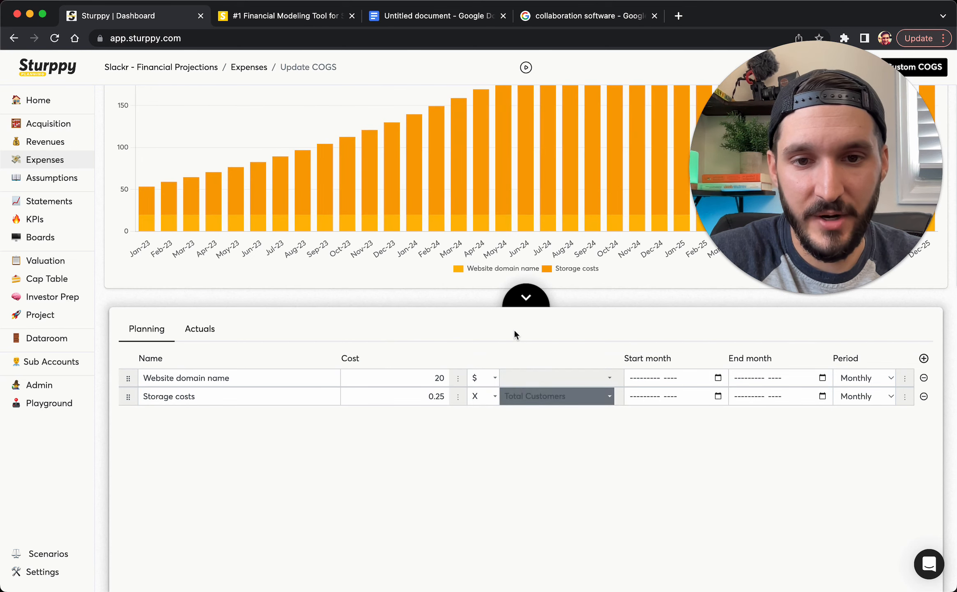
Review the updated COGS chart, then return to the All expenses overview
left_click(524, 297)
left_click_drag(804, 168, 411, 182)
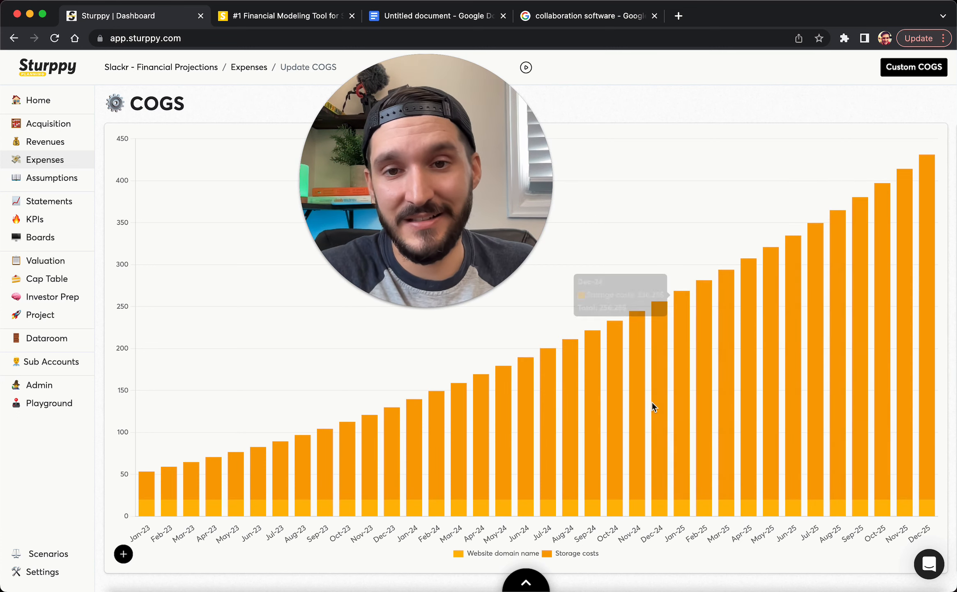
left_click_drag(418, 240, 306, 301)
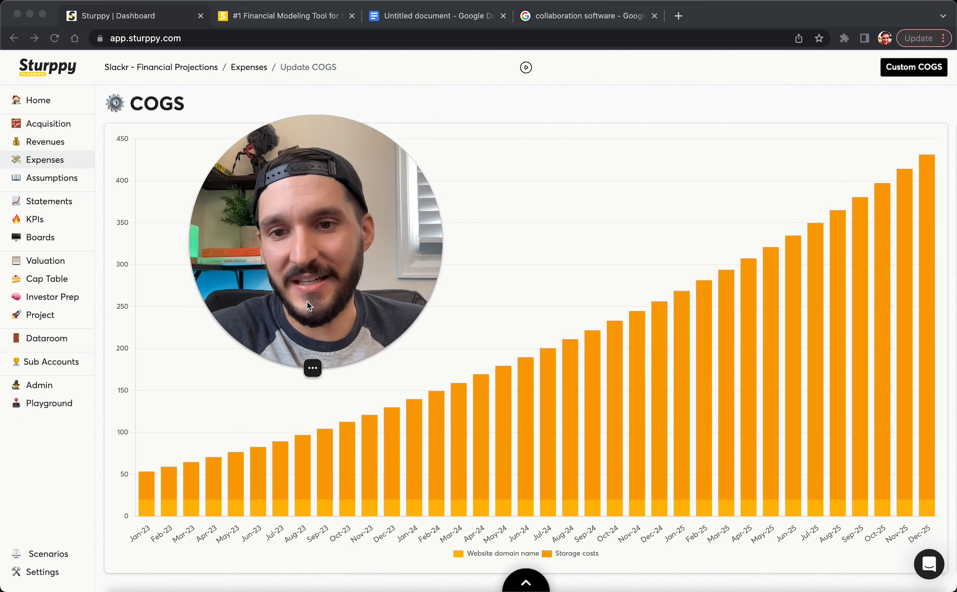
left_click(467, 423)
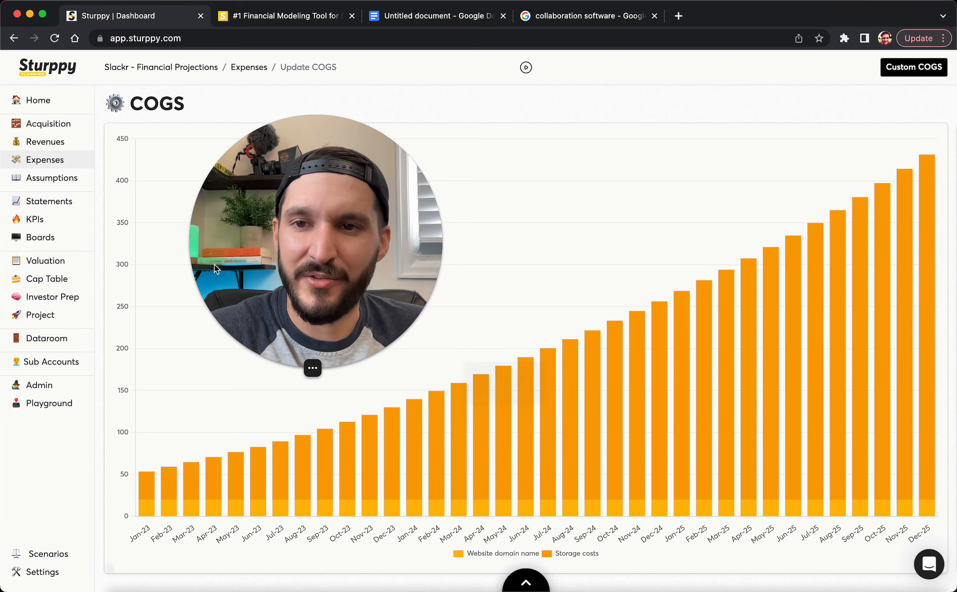
left_click(41, 160)
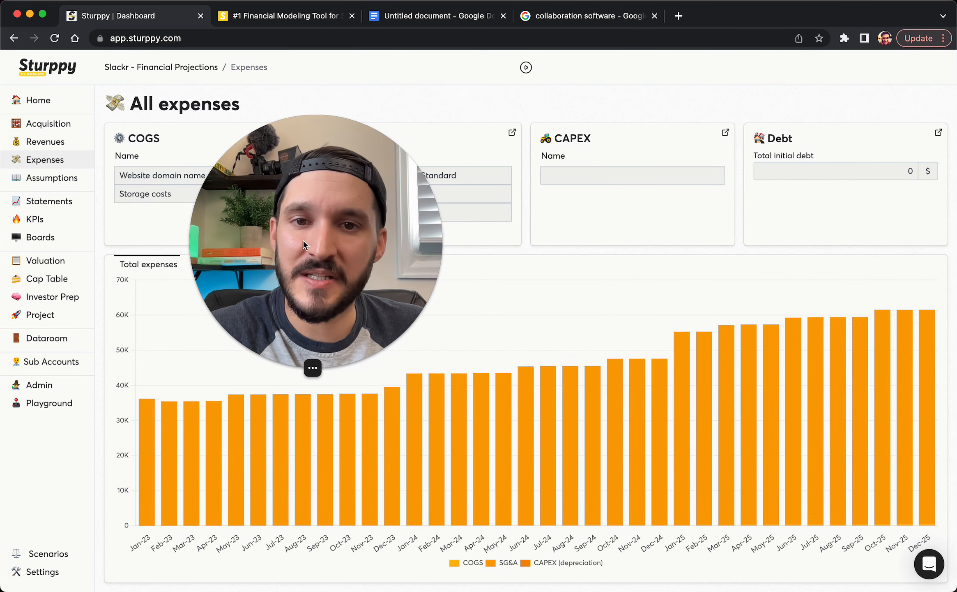
Open General & Administrative under SG&A with its Planning table, then view the planning document
left_click_drag(303, 243, 656, 328)
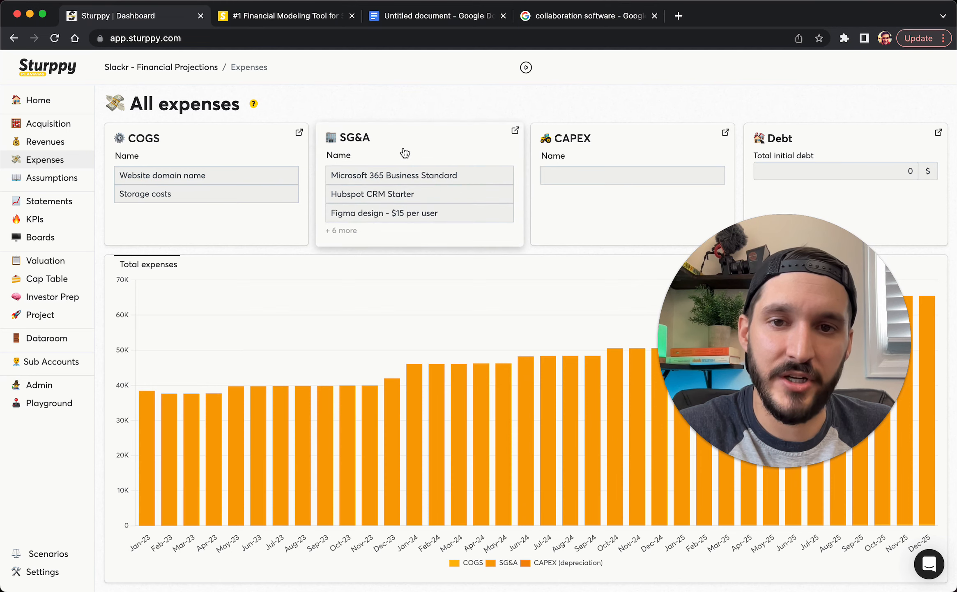
left_click(386, 152)
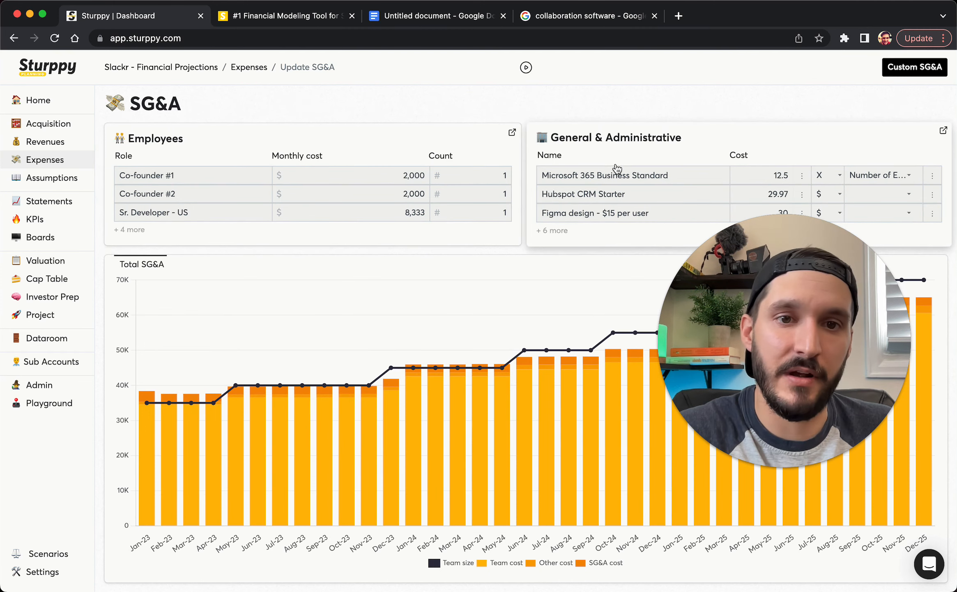
left_click(622, 149)
left_click(516, 576)
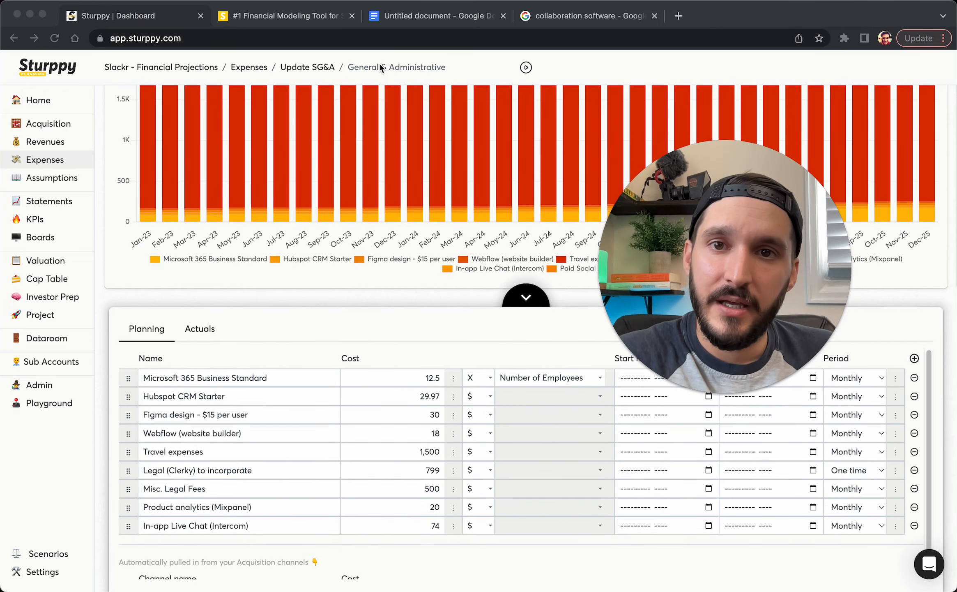
left_click(389, 21)
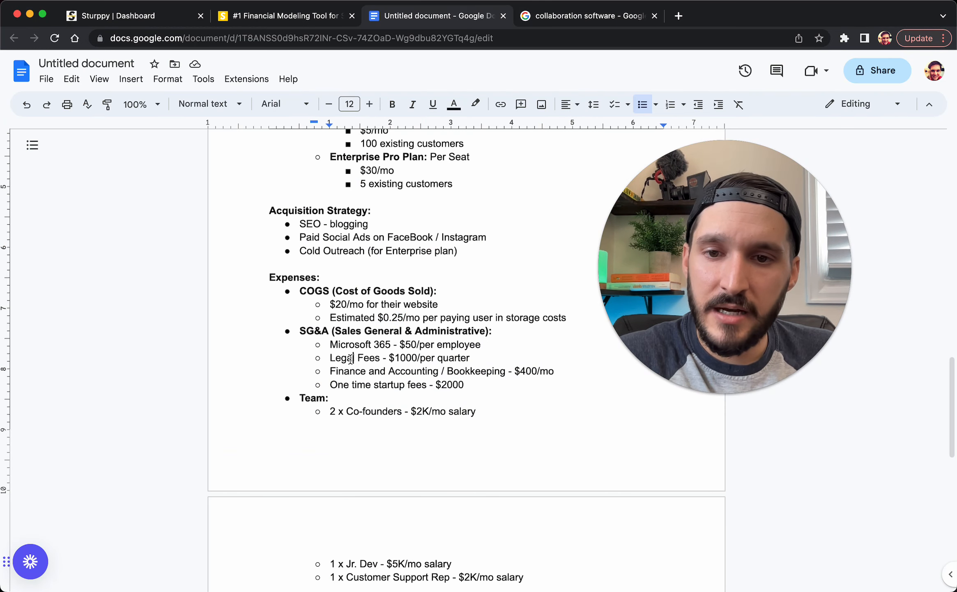
Highlight the Microsoft 365, bookkeeping and startup fees lines, then return to Sturppy's G&A expenses
left_click_drag(338, 344, 410, 357)
left_click_drag(350, 371, 492, 372)
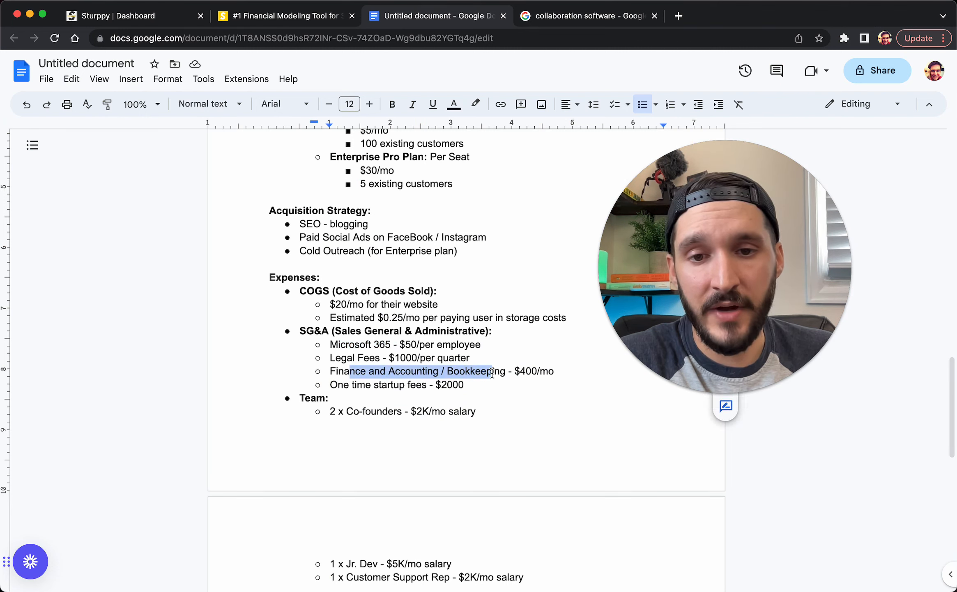
left_click_drag(362, 386, 446, 385)
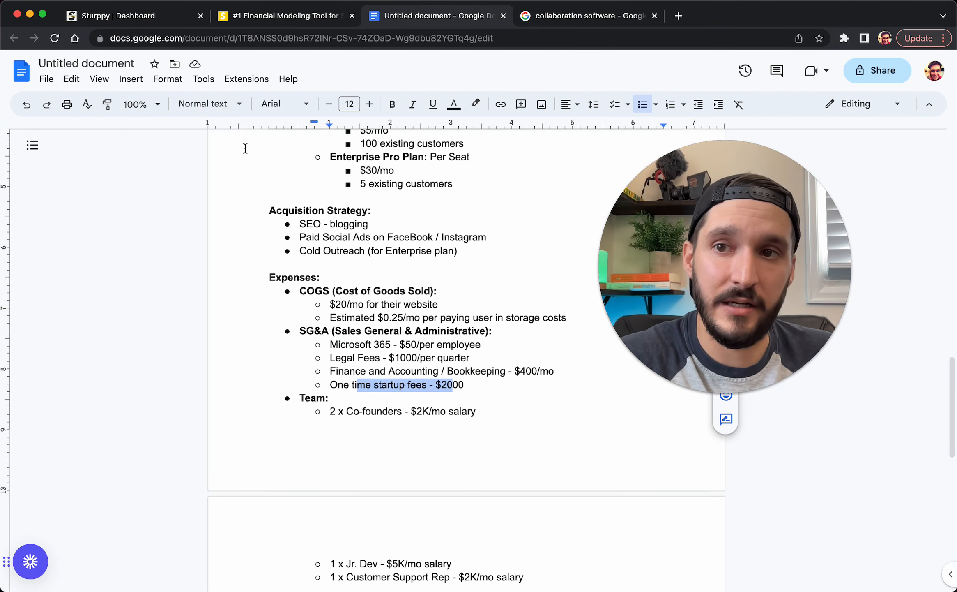
left_click(118, 18)
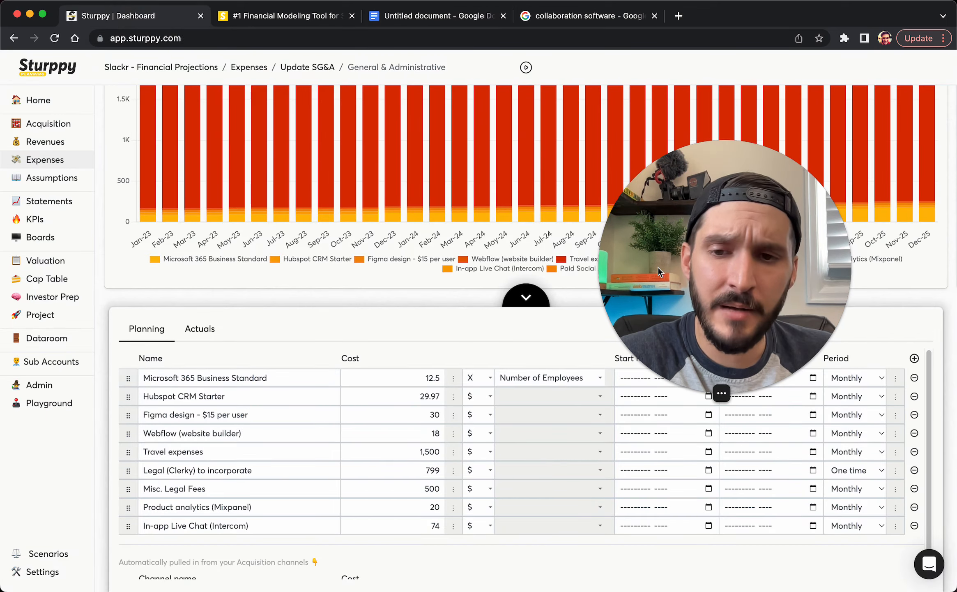
Delete the Hubspot, Figma, Webflow, travel, Clerky, Misc. Legal Fees, Mixpanel and Intercom G&A expenses
left_click(915, 397)
left_click(914, 397)
left_click(916, 397)
left_click(915, 397)
left_click(921, 397)
left_click(922, 397)
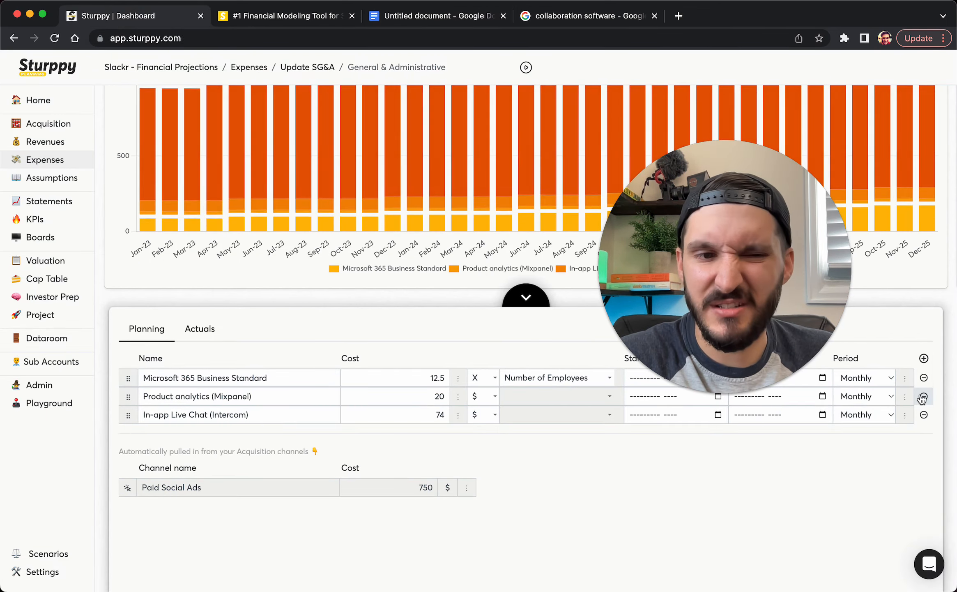
left_click(921, 397)
left_click(922, 397)
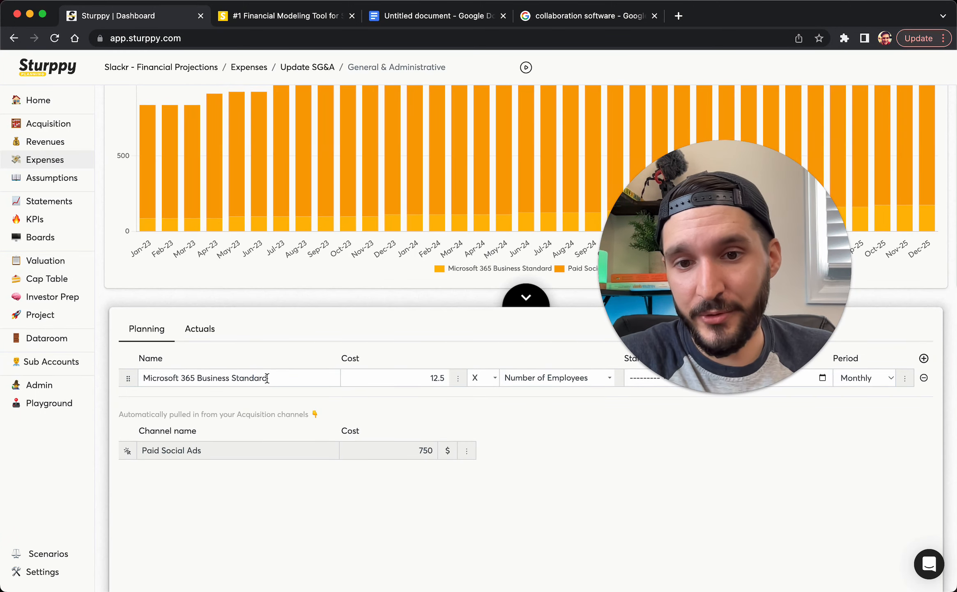
Change Microsoft 365 Business Standard from 12.5 to 50 × Number of Employees
left_click(386, 23)
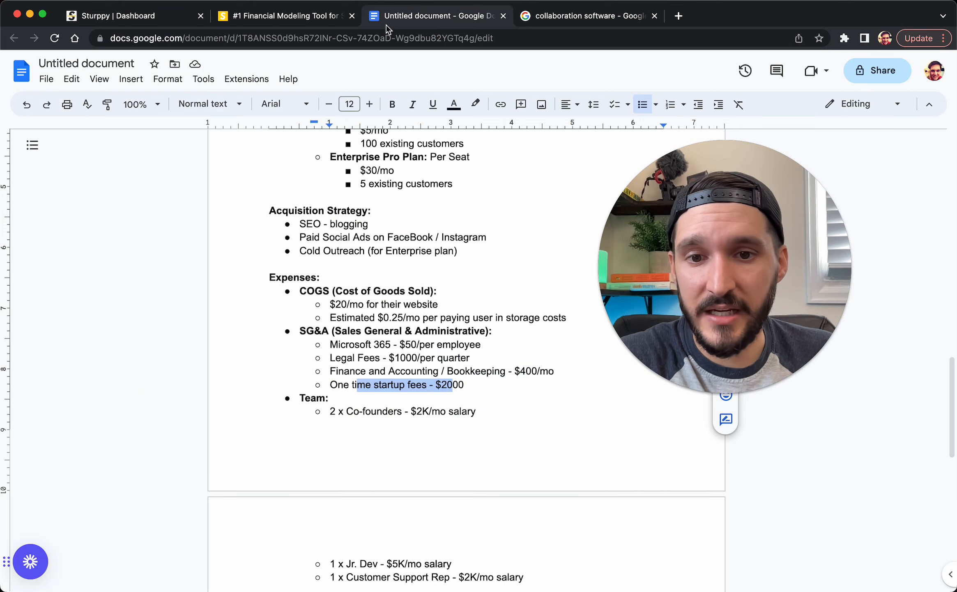
left_click(139, 16)
left_click(348, 372)
key("super+a")
key("BackSpace")
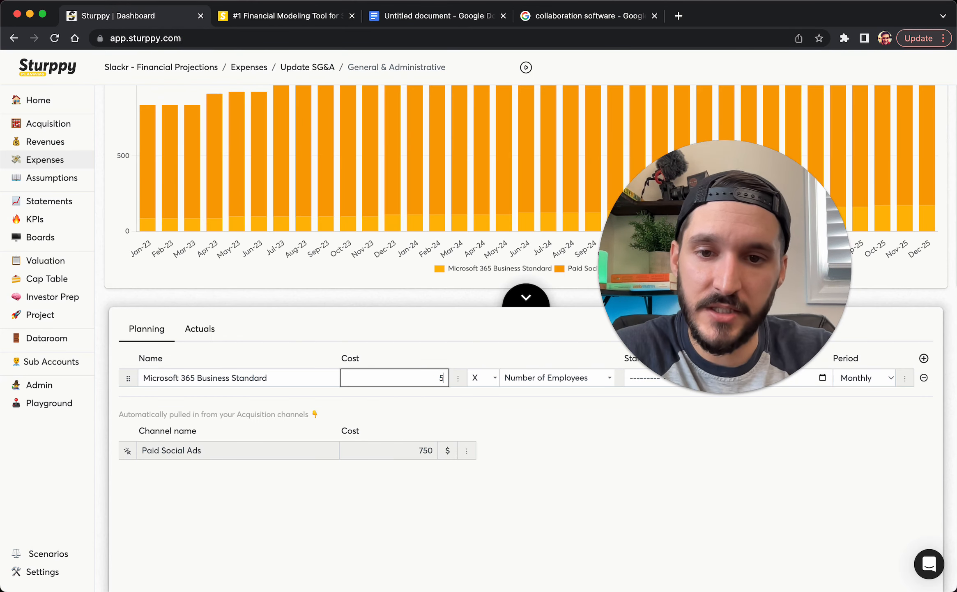
type("50")
left_click_drag(718, 281, 736, 187)
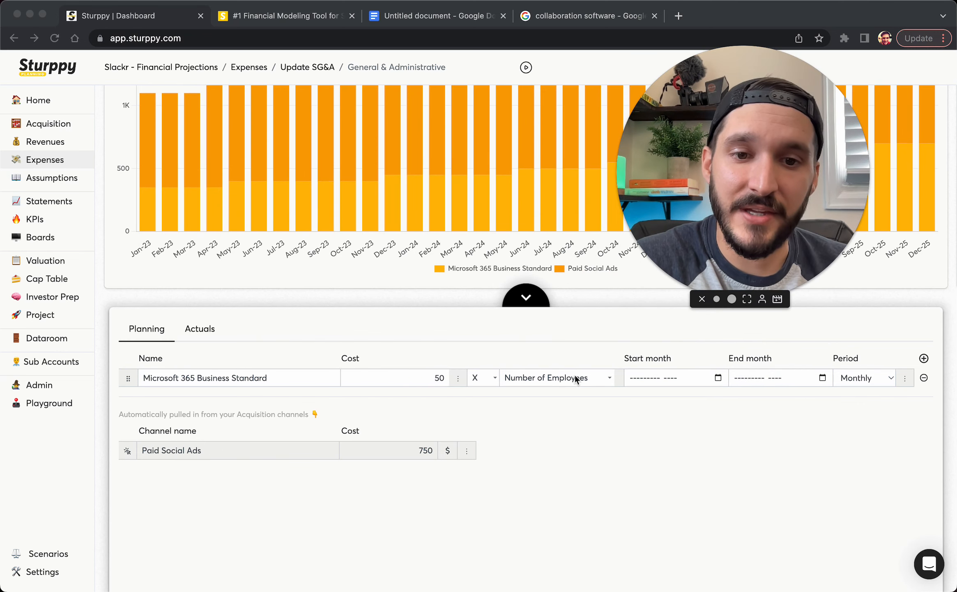
left_click(580, 424)
left_click(603, 378)
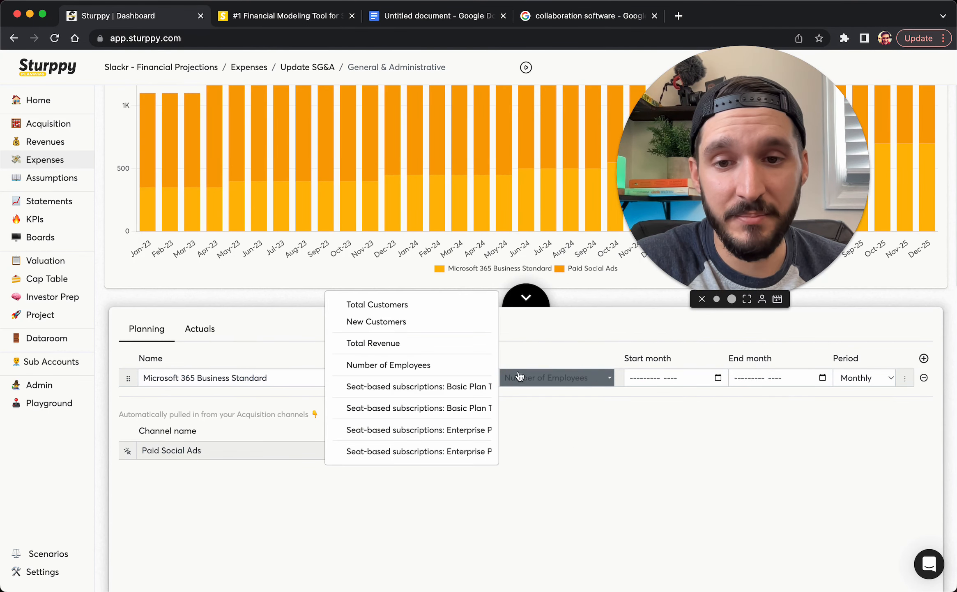
left_click(447, 371)
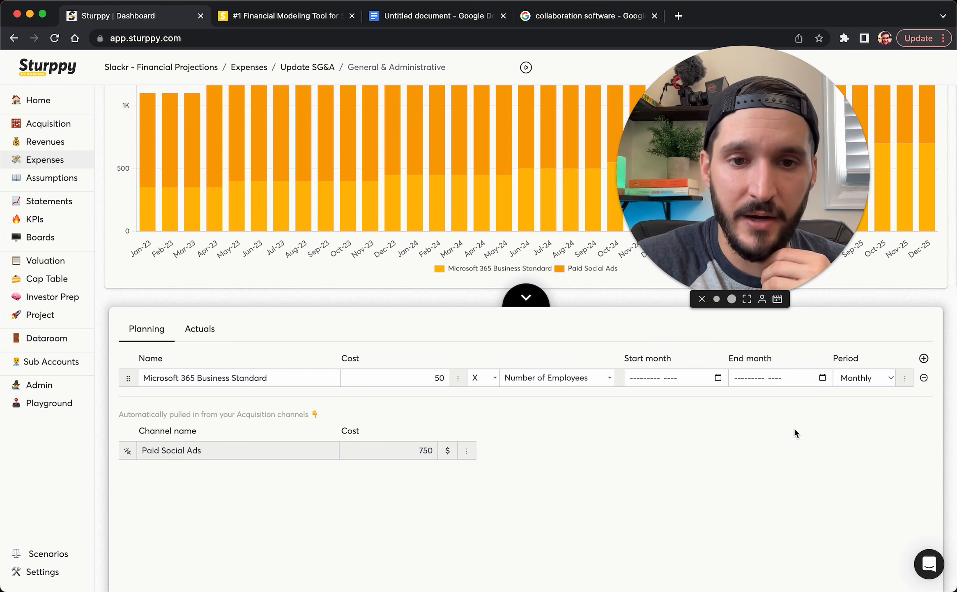
Add three new G&A expense rows and name the first one Legal Fees
left_click(925, 358)
left_click(924, 359)
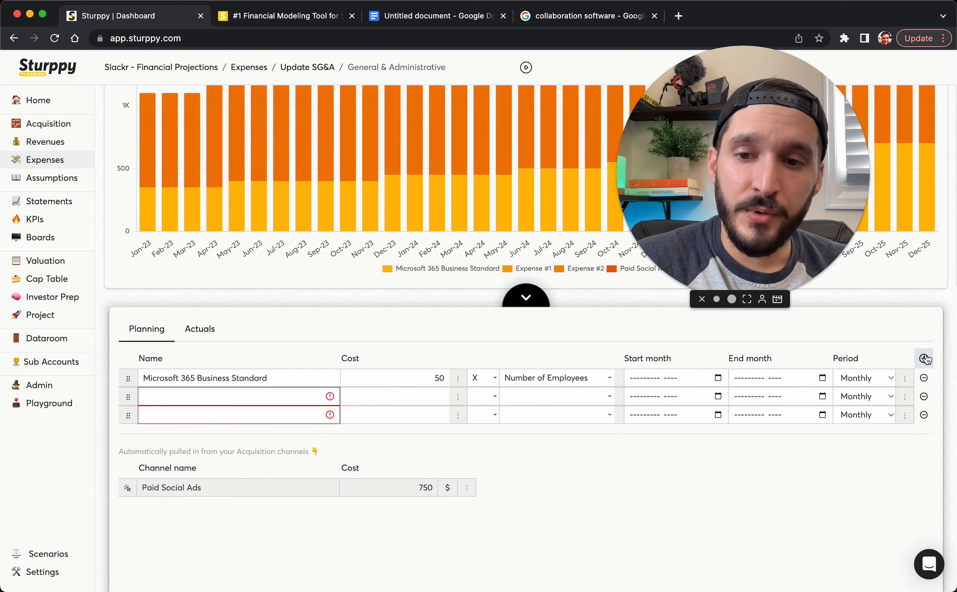
left_click(924, 358)
left_click(301, 390)
left_click(271, 396)
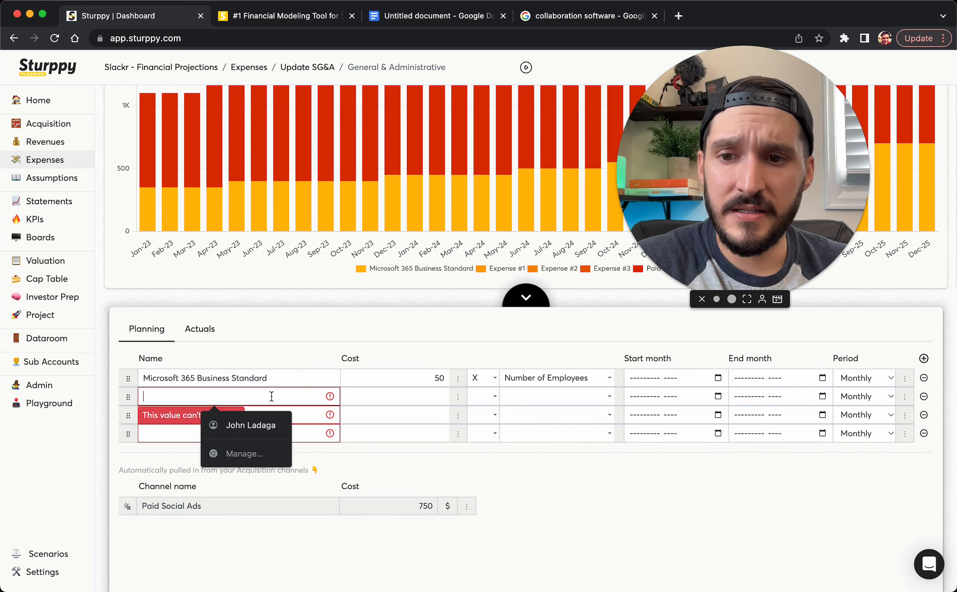
type("Legal Fees")
Set Legal Fees to a flat $1000 charged quarterly, as in the plan
left_click(444, 16)
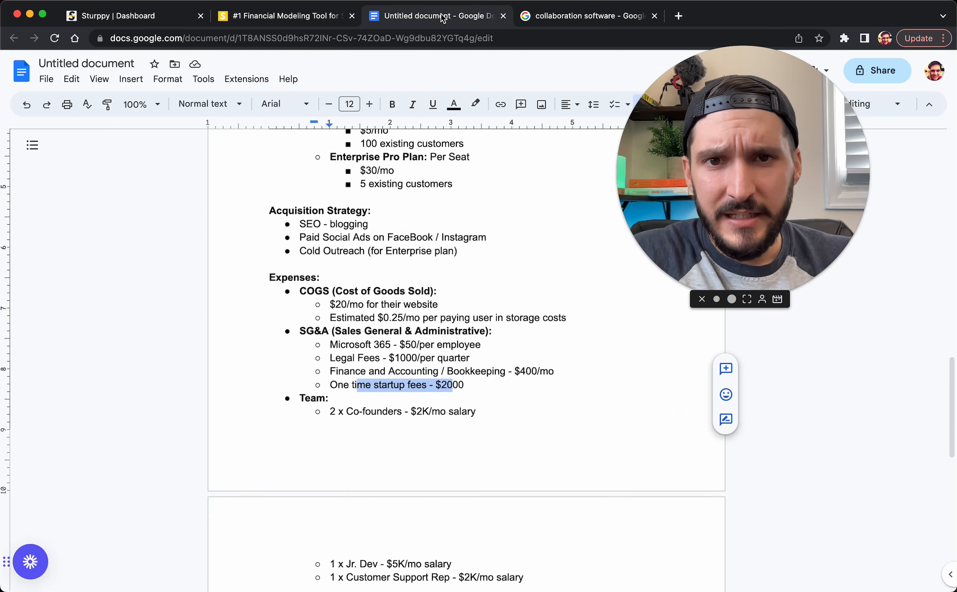
left_click(115, 17)
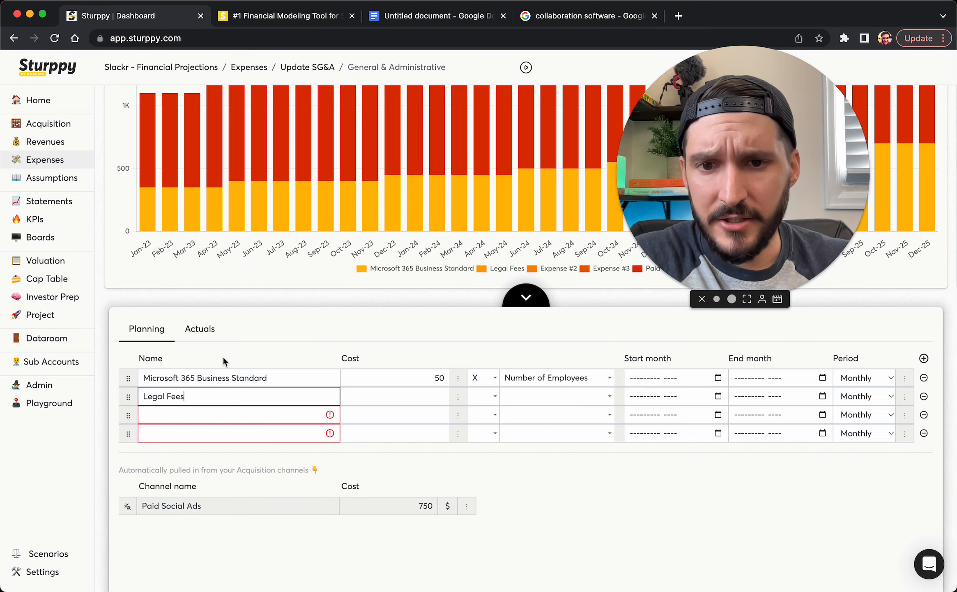
left_click(424, 398)
type("1000")
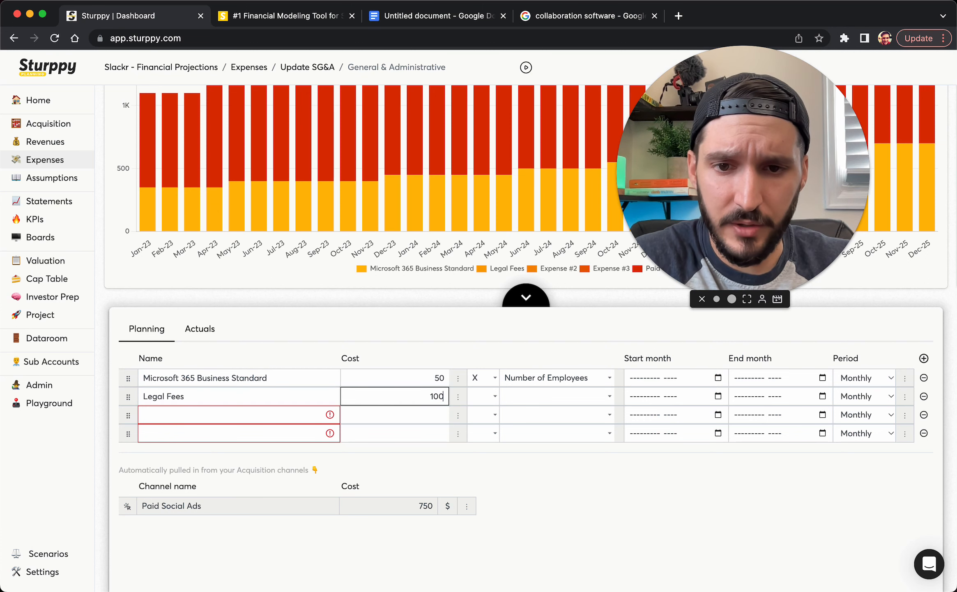
left_click(484, 396)
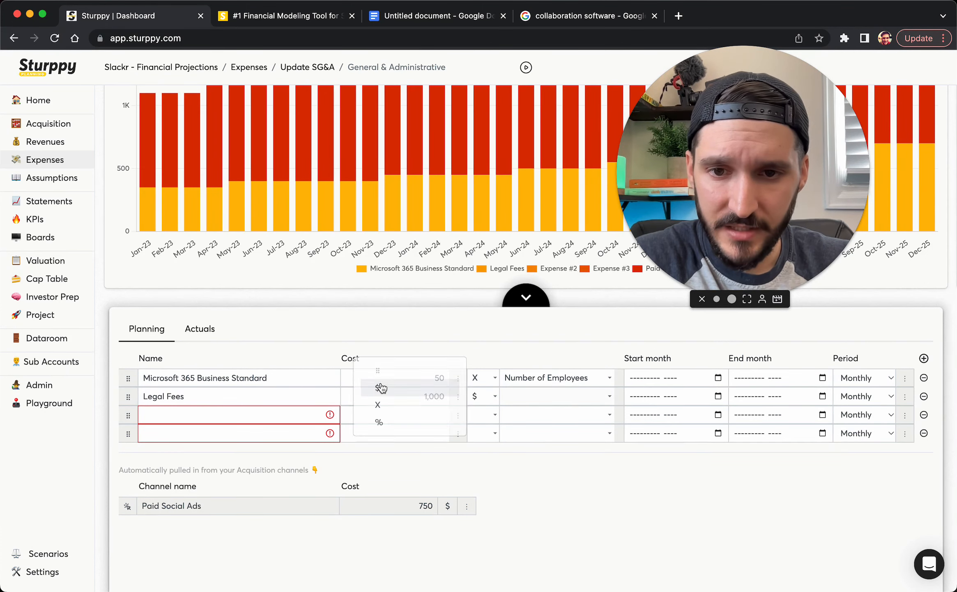
left_click(378, 387)
left_click(866, 401)
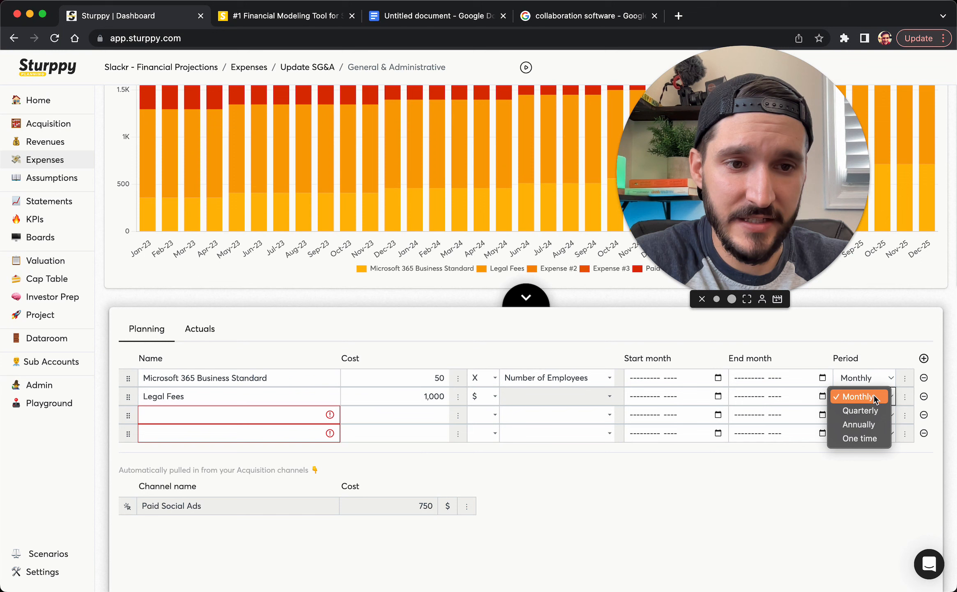
left_click(851, 412)
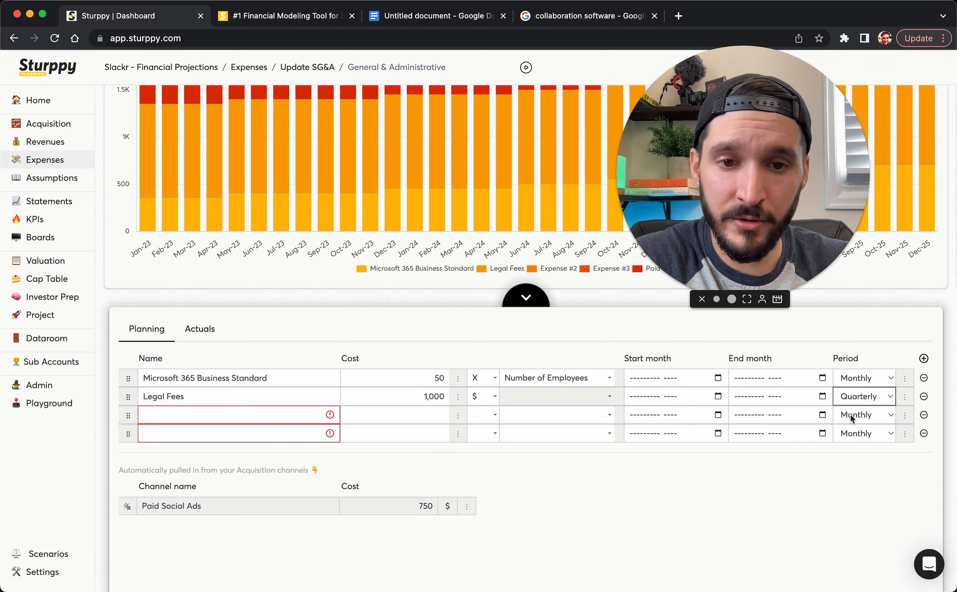
Review the updated G&A chart, then return to the table's next empty row
left_click(530, 306)
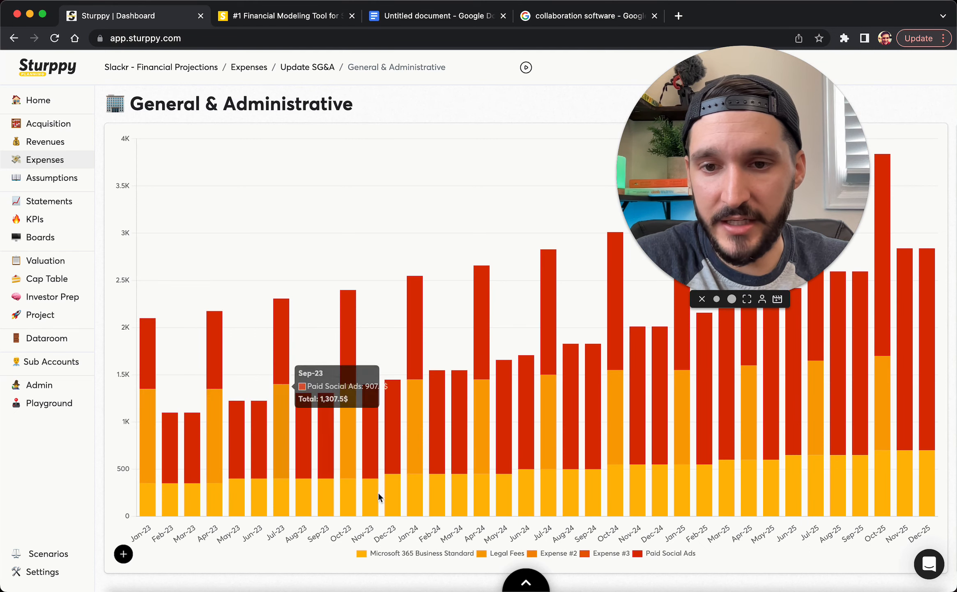
left_click(526, 583)
left_click(197, 414)
Add Accounting / Bookkeeping as a flat $400 monthly expense
type("Acco")
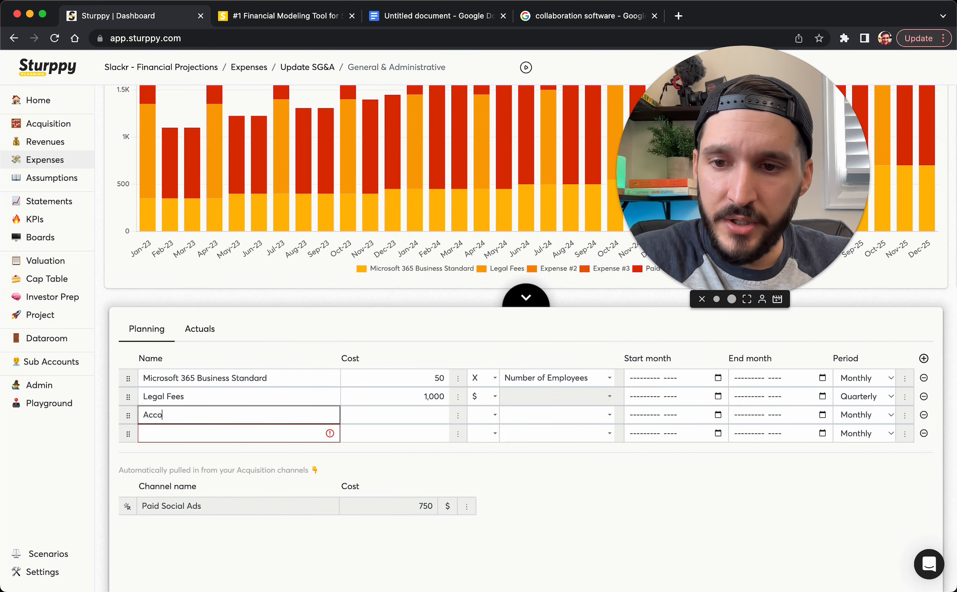
type("unting / Book")
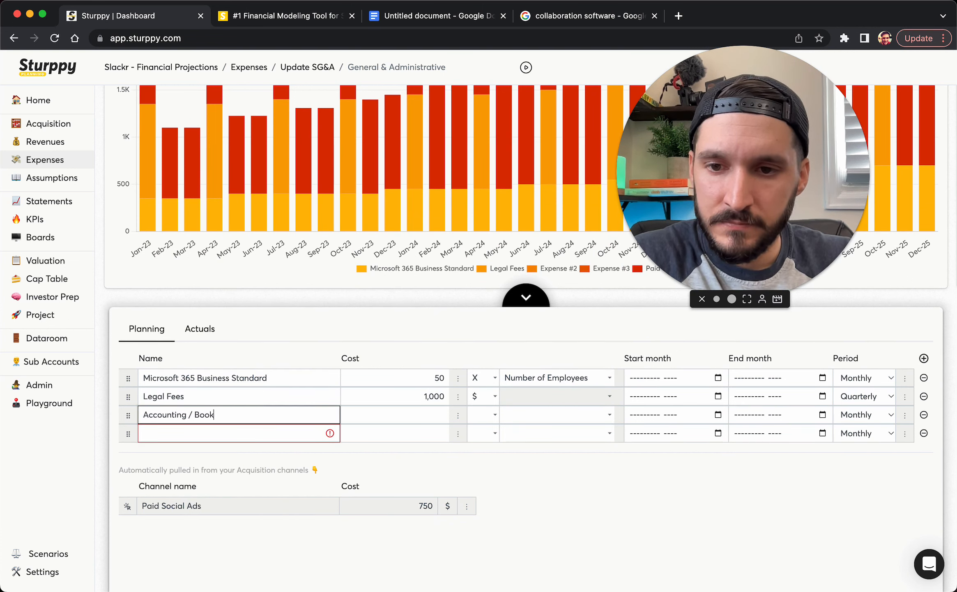
type("keeping")
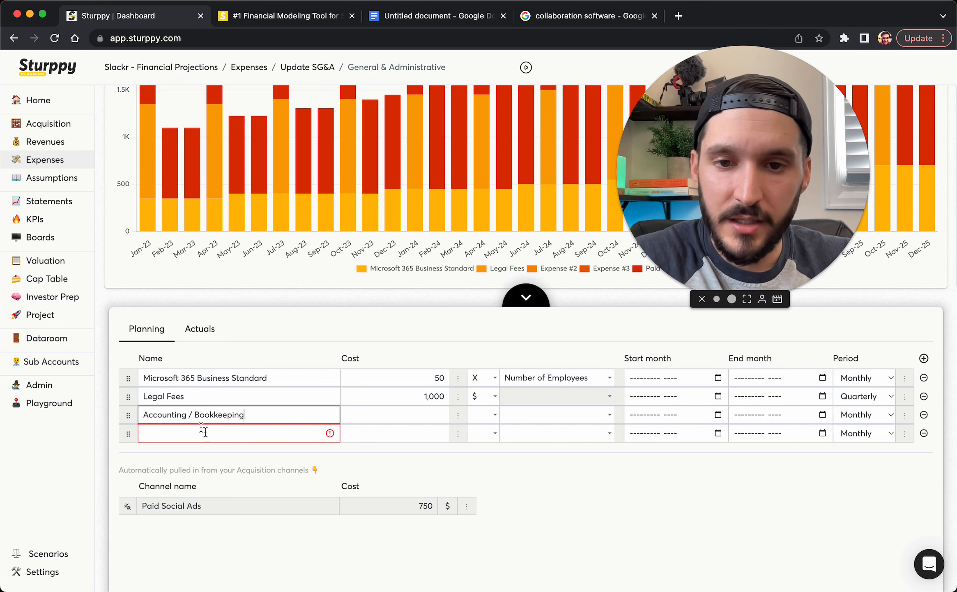
left_click(391, 416)
type("400")
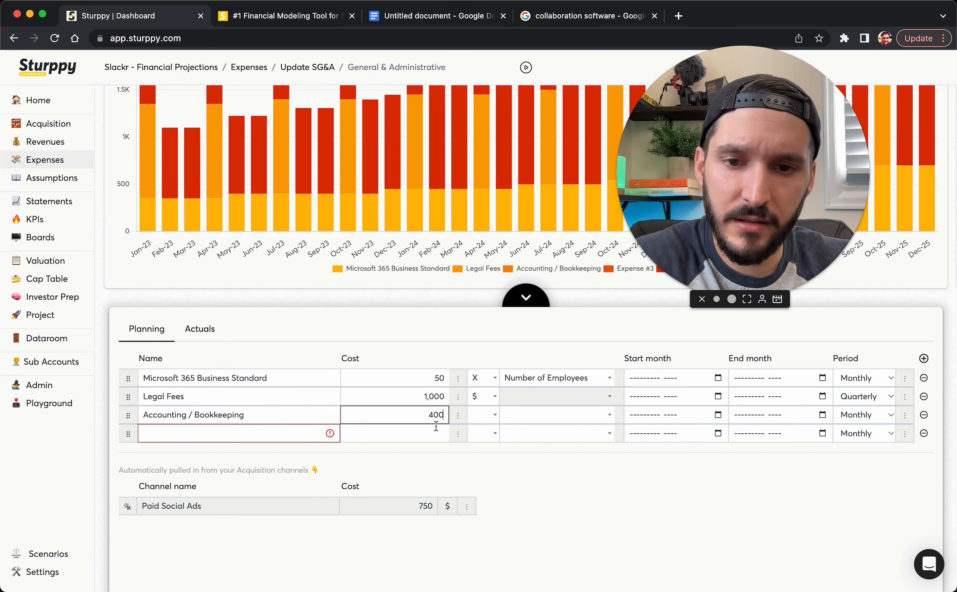
left_click(485, 415)
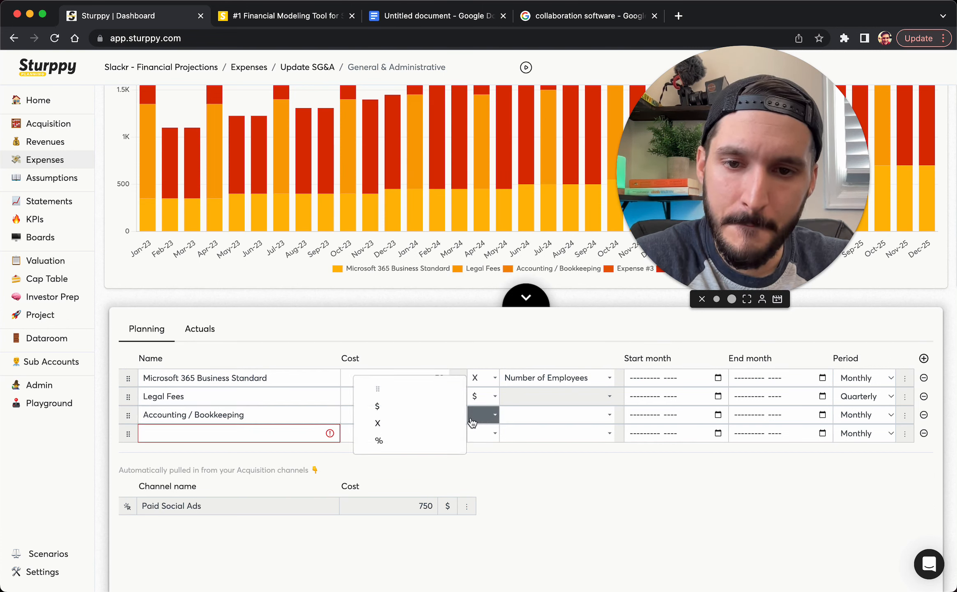
left_click(423, 406)
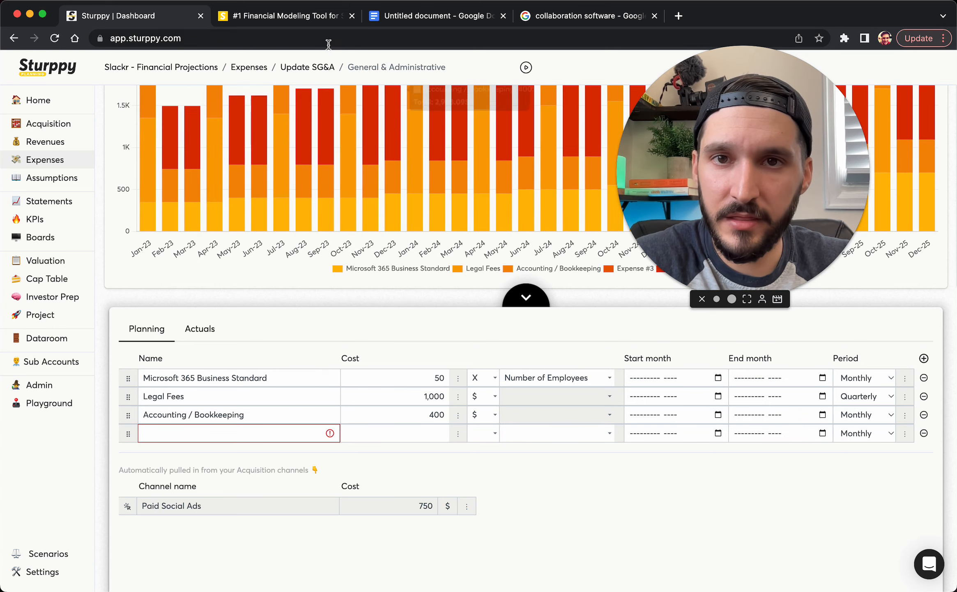
Add One Time Startup Fees as a flat $2000 one-time expense
left_click(294, 430)
type("One ")
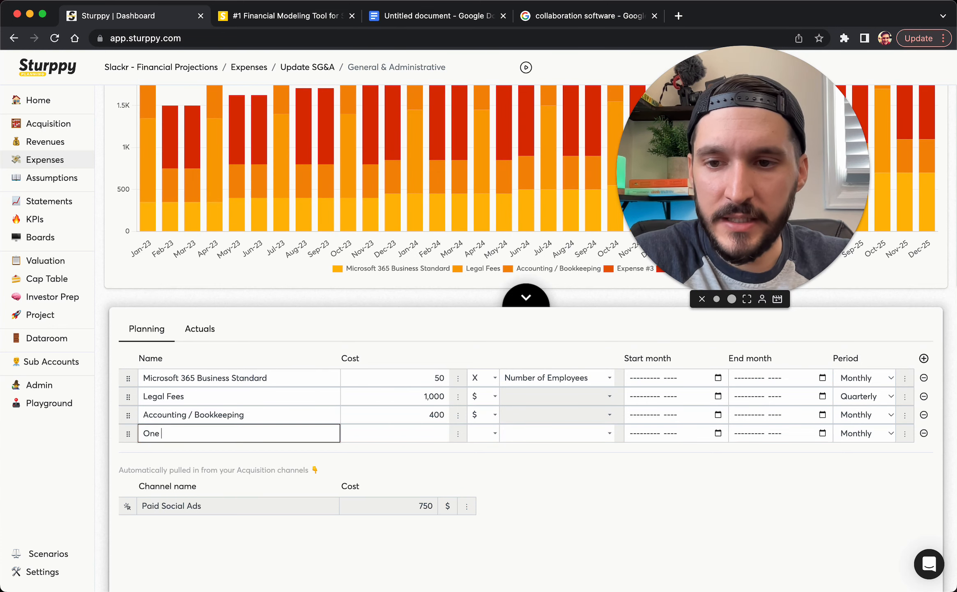
type("Time Start")
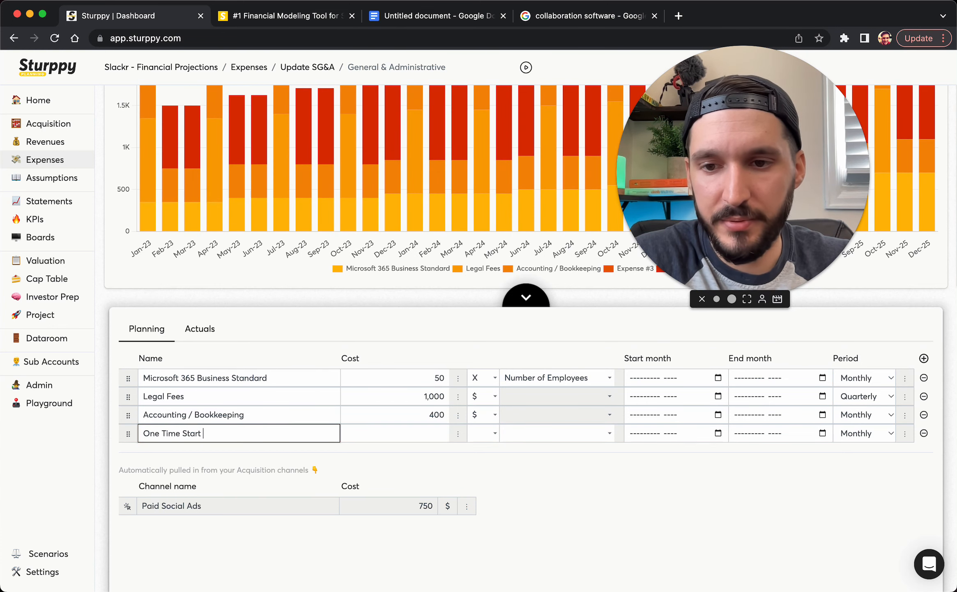
type("up Fees")
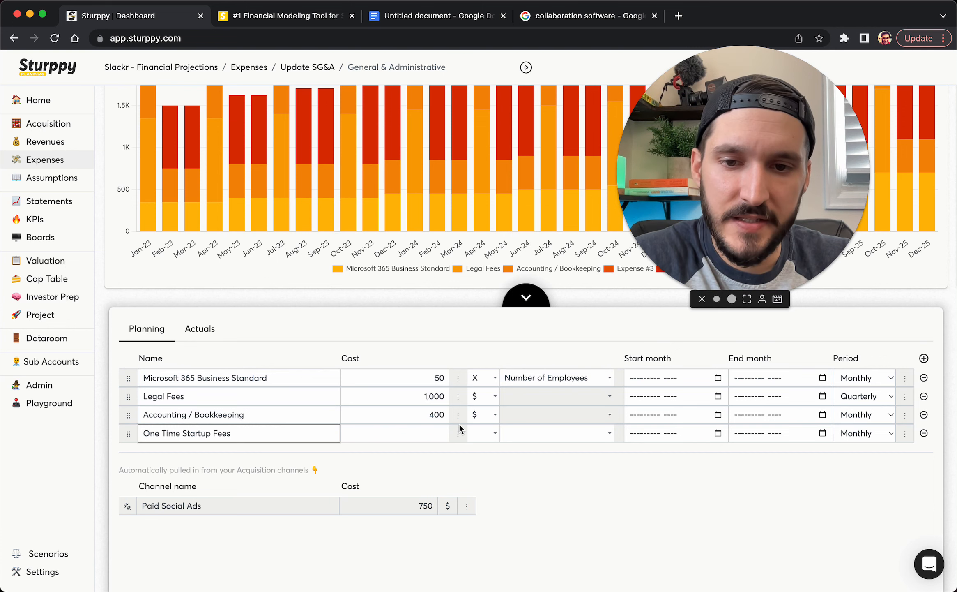
left_click(431, 432)
type("2000")
left_click(467, 438)
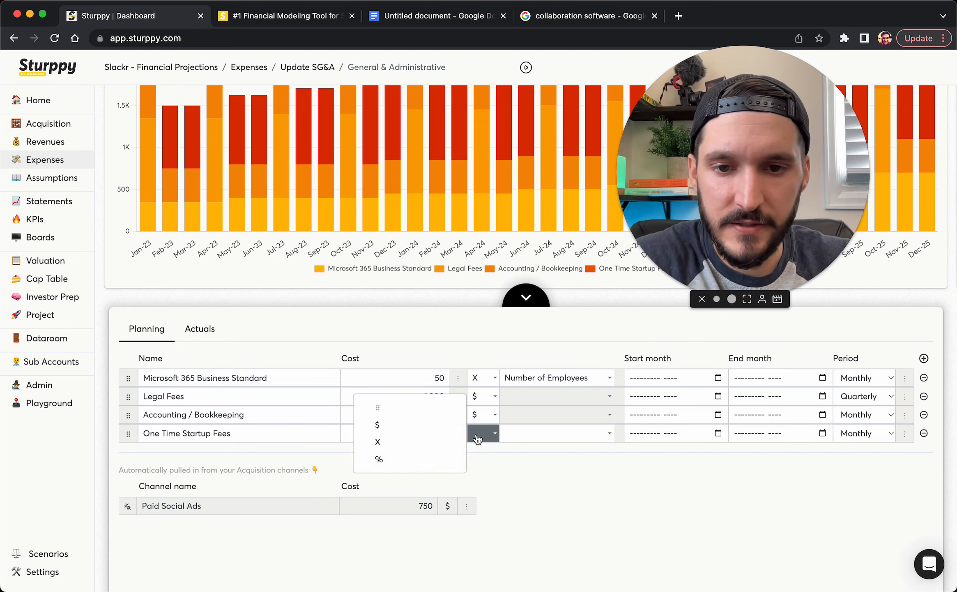
left_click(395, 426)
left_click(863, 433)
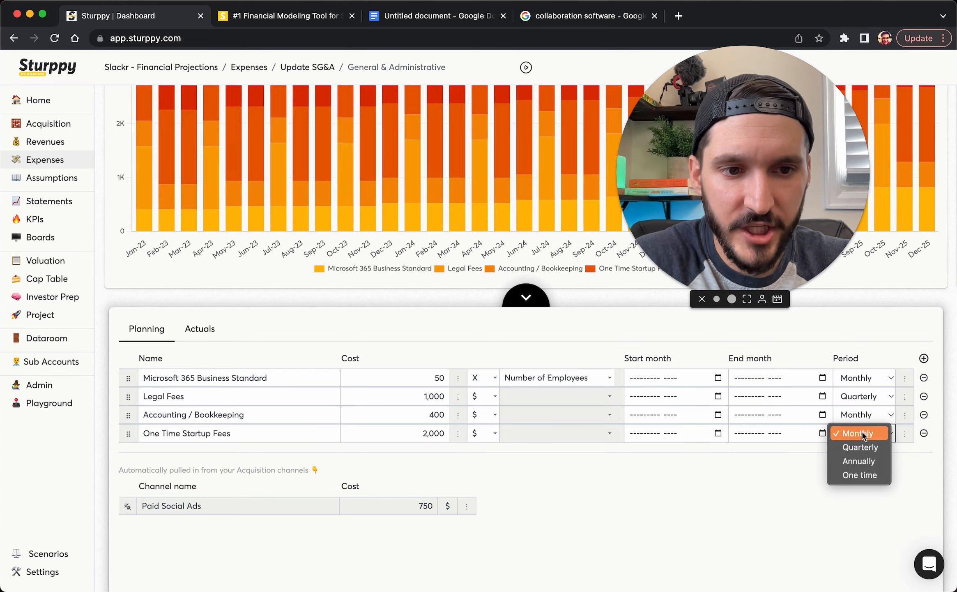
left_click(842, 477)
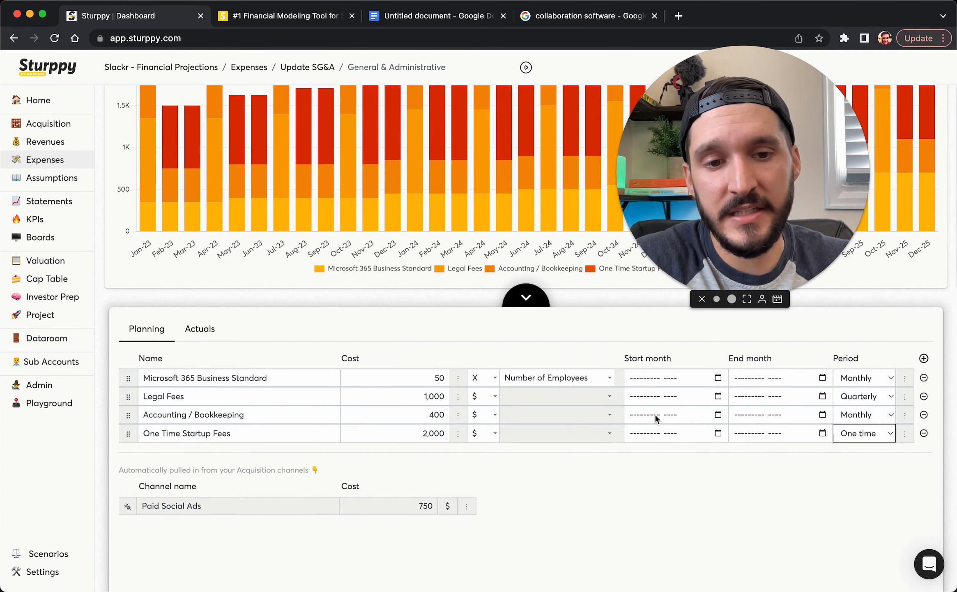
Expand the chart to view all General & Administrative expenses
left_click(520, 300)
scroll(219, 222, "up", 2)
mouse_move(142, 241)
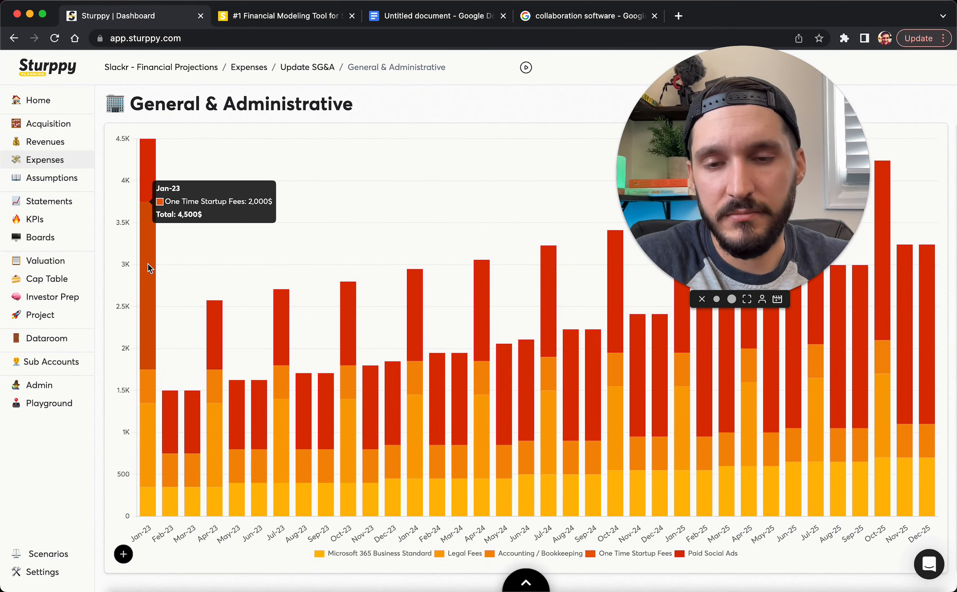
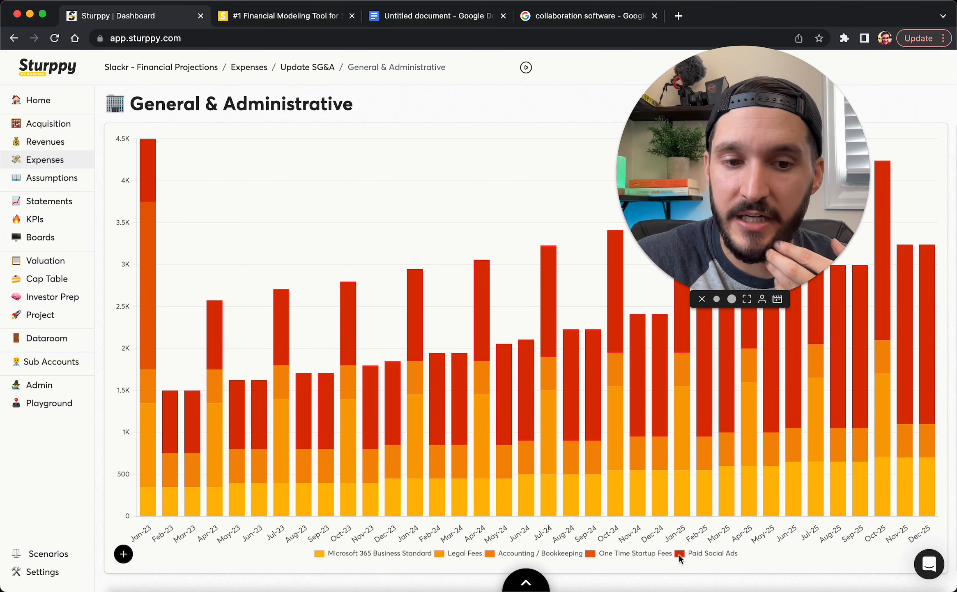
Hide the One Time Startup Fees, Accounting, Legal Fees and Microsoft 365 series from the G&A chart
left_click(590, 554)
left_click(491, 554)
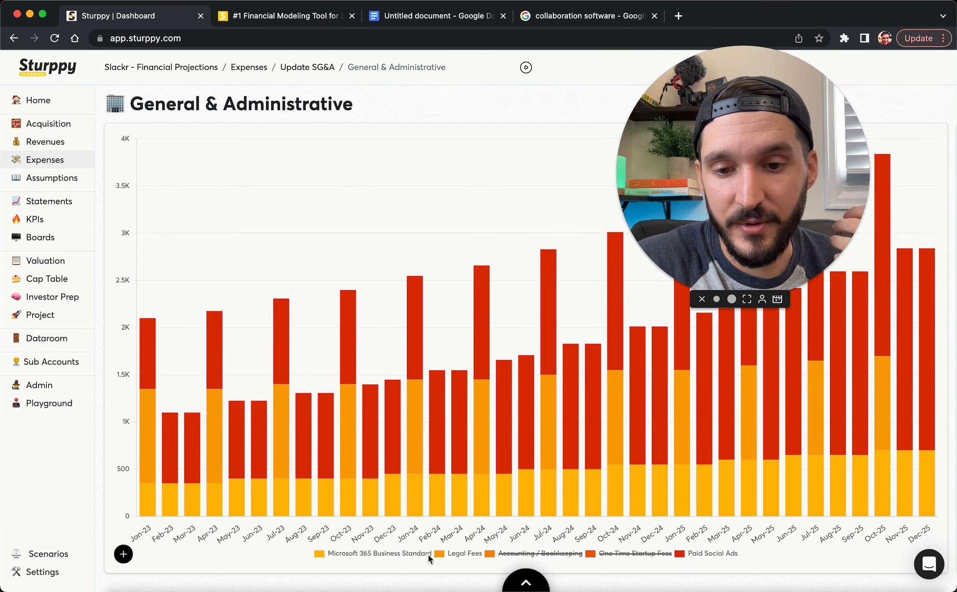
left_click(439, 555)
left_click(412, 553)
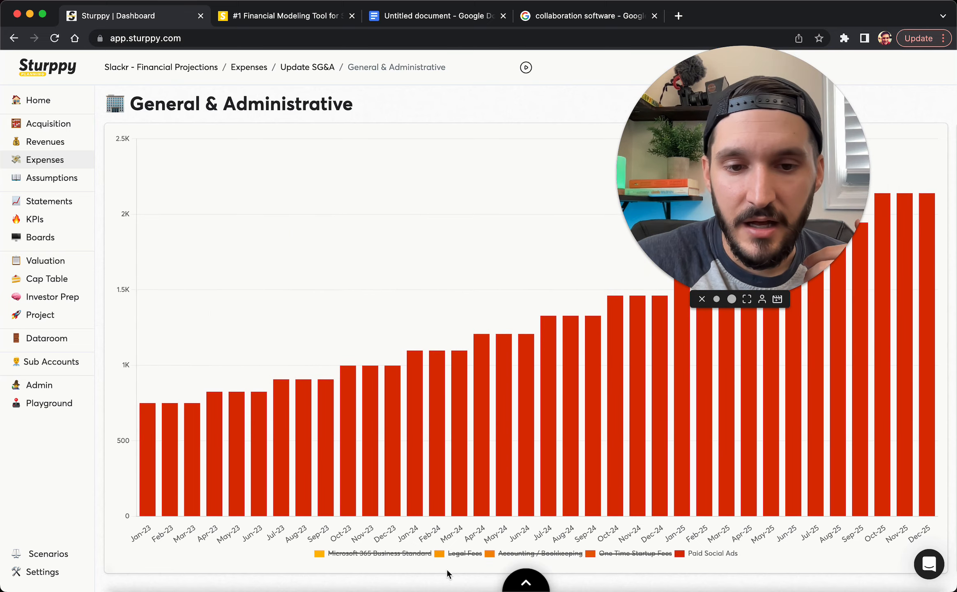
Go back to SG&A, open the Employees hiring plan table, then switch to the Google Docs notes
mouse_move(323, 434)
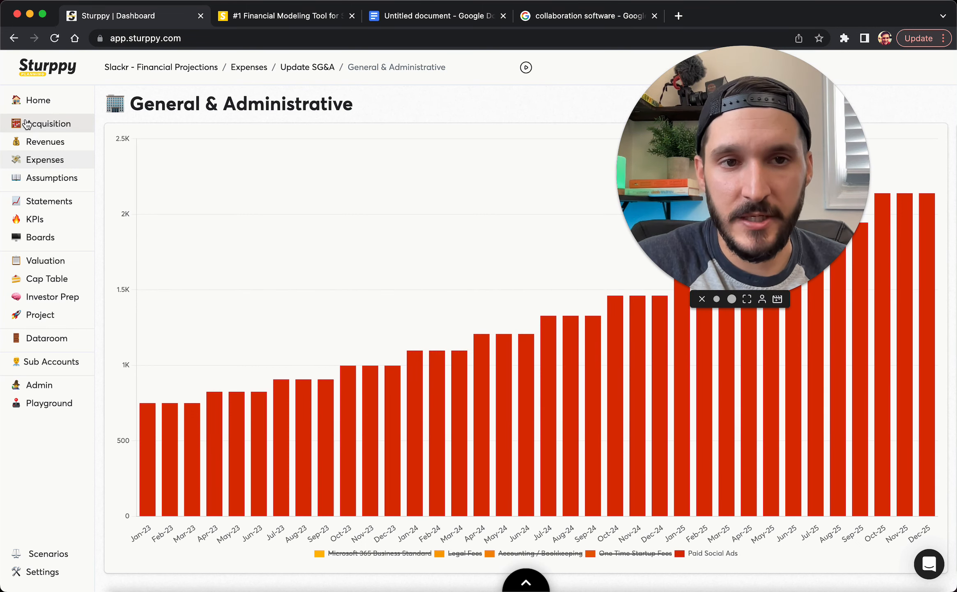
left_click(305, 69)
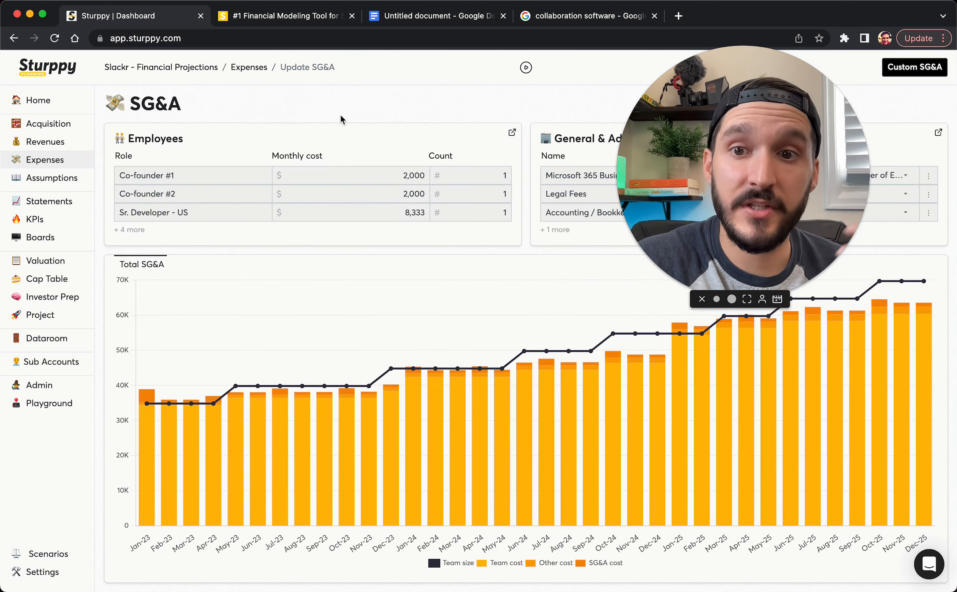
left_click(336, 133)
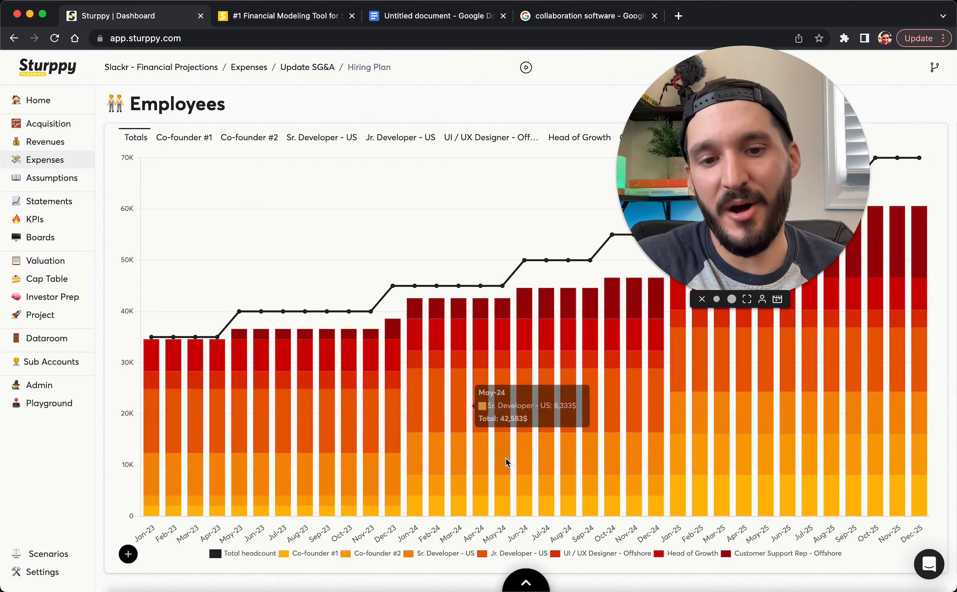
left_click(526, 582)
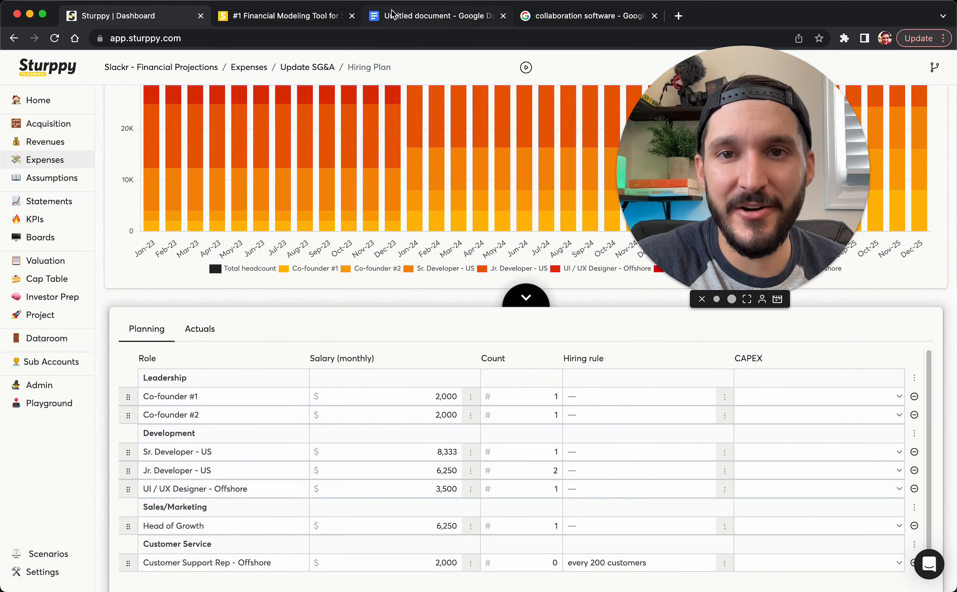
left_click(392, 12)
scroll(400, 386, "down", 5)
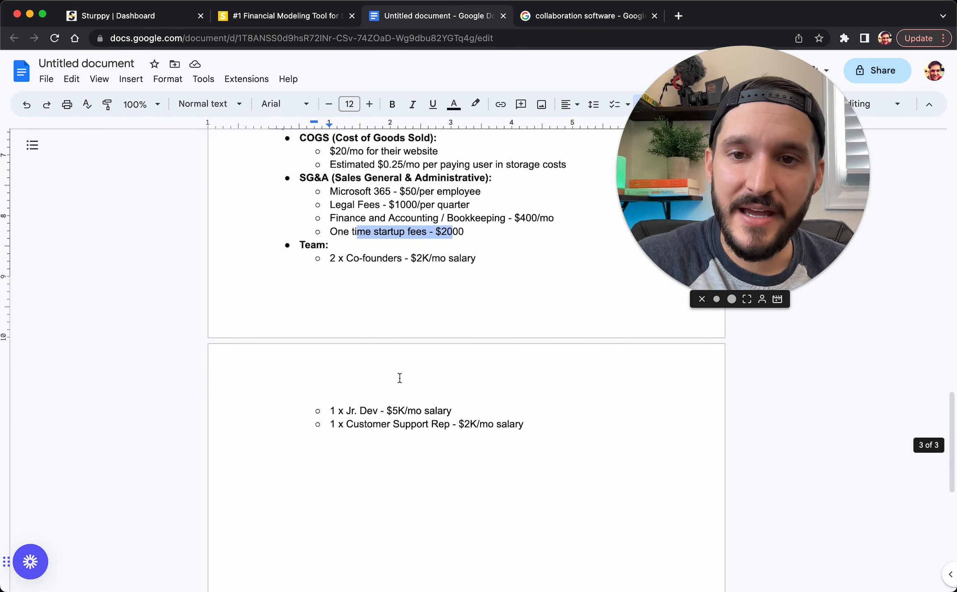
Review the team notes (co-founders $2K/mo, Jr. Dev $5K/mo, support rep $2K/mo), then return to Sturppy
scroll(366, 284, "up", 2)
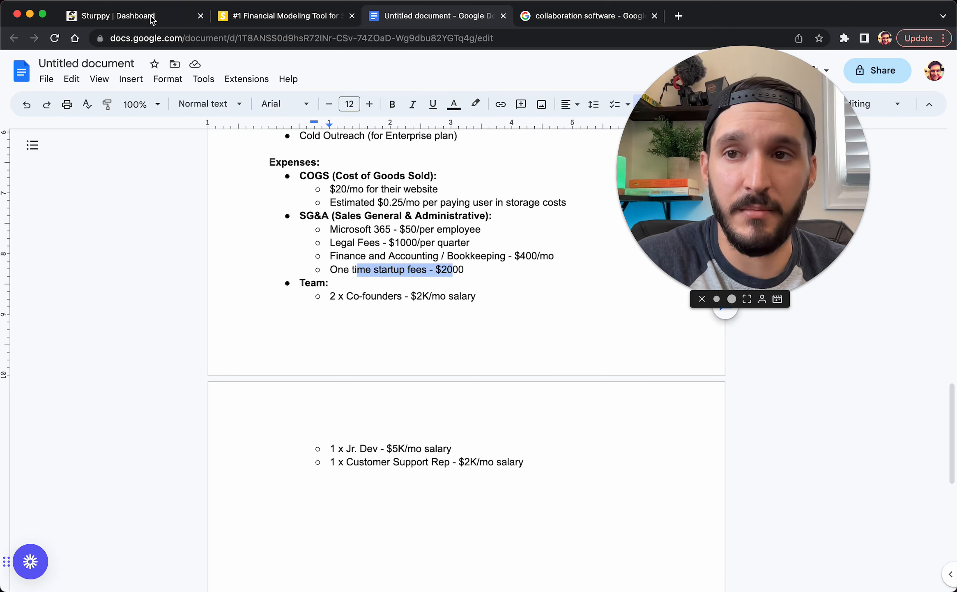
left_click(126, 15)
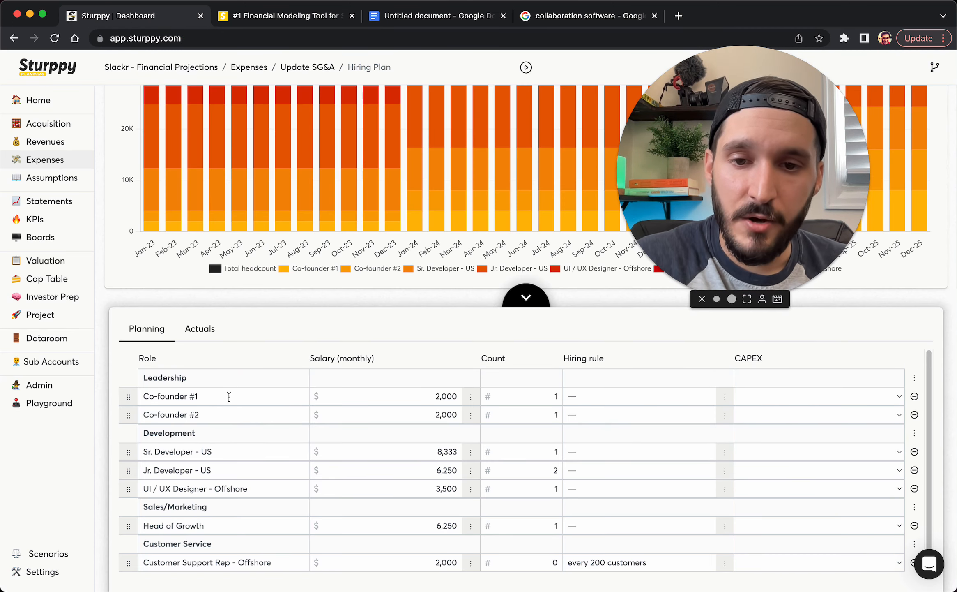
Append each co-founder's first name to the Co-founder #1 and #2 roles, then open the salary assumption
left_click(242, 398)
type(": Bob")
left_click(239, 413)
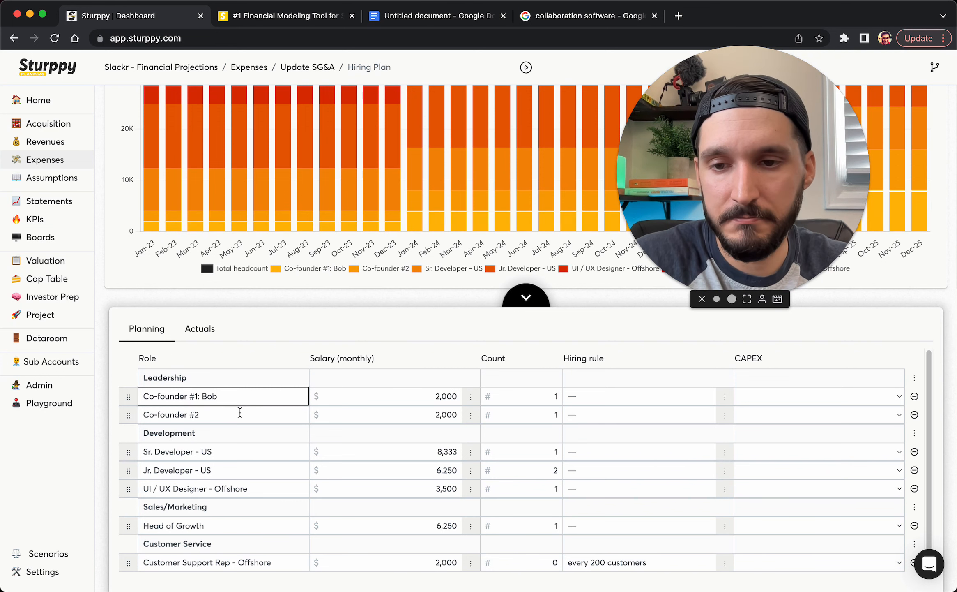
type(": Sally")
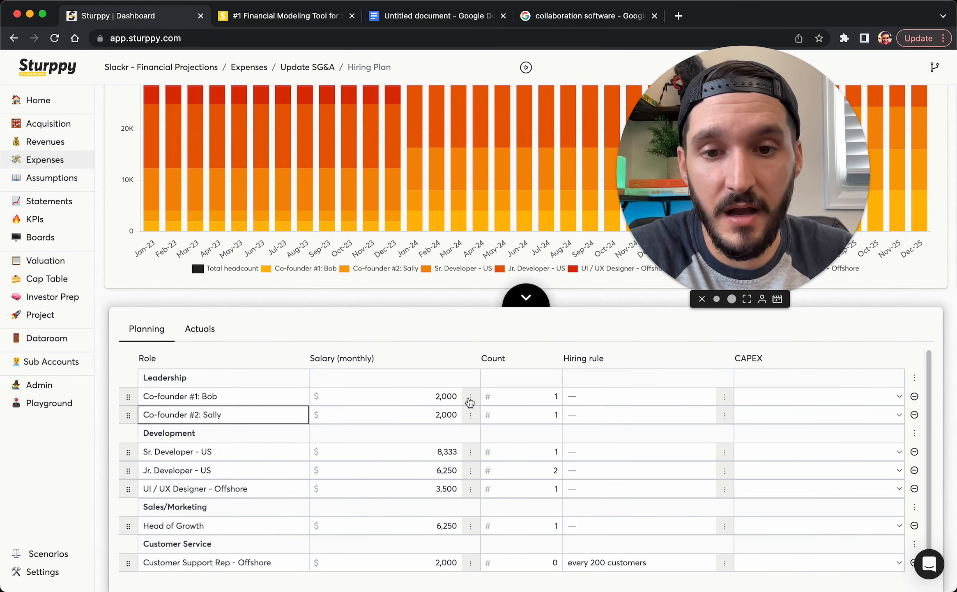
left_click(471, 397)
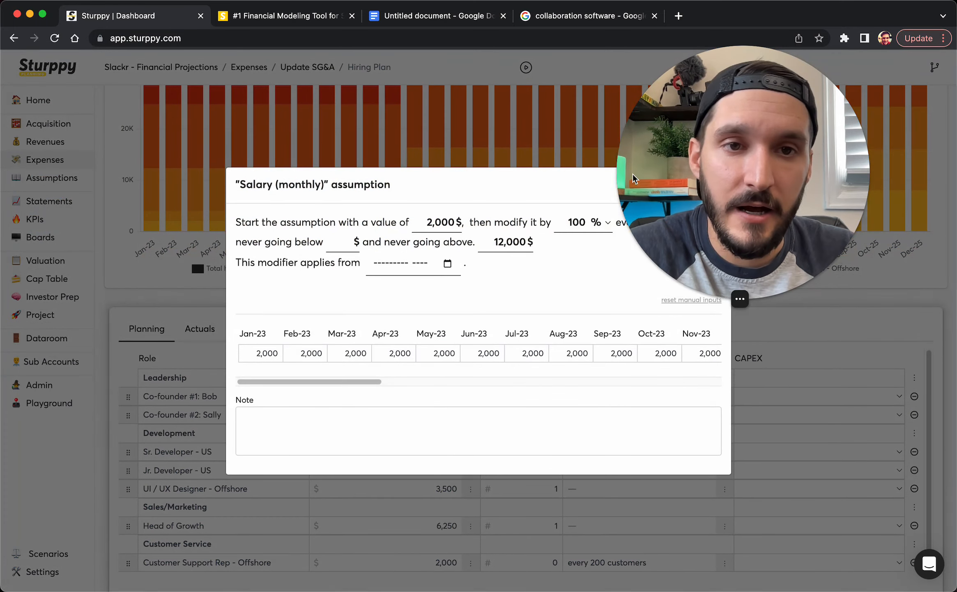
Verify the $2,000 co-founder salary rises 100% yearly (4,000, 8,000) to a 12,000 cap, then close it
left_click_drag(718, 171, 790, 170)
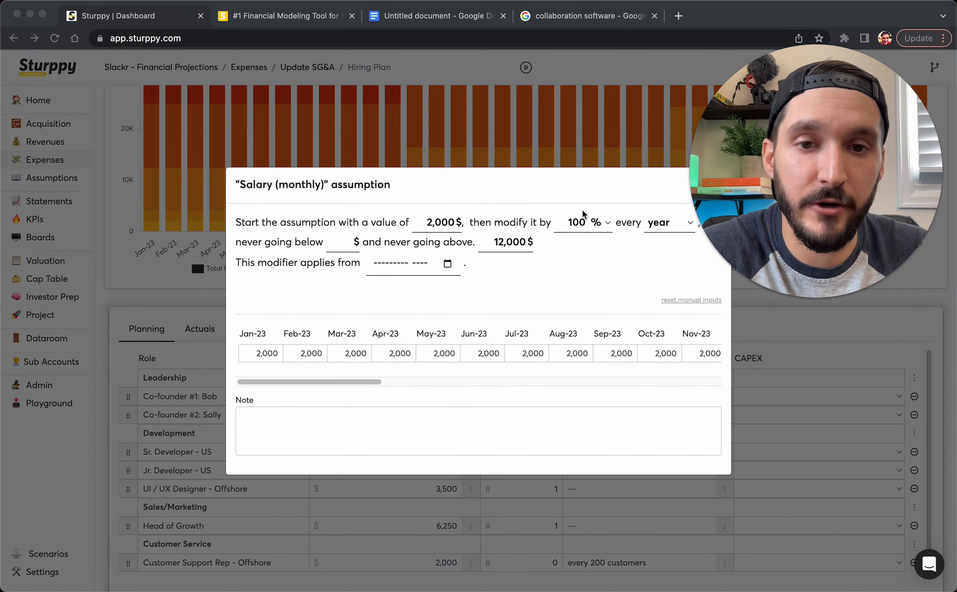
left_click(459, 220)
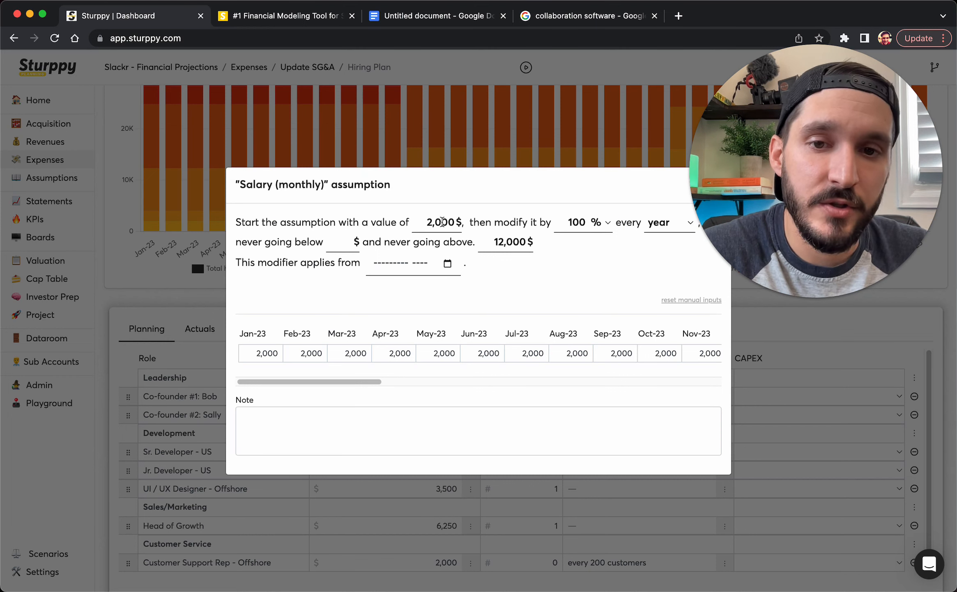
double_click(575, 222)
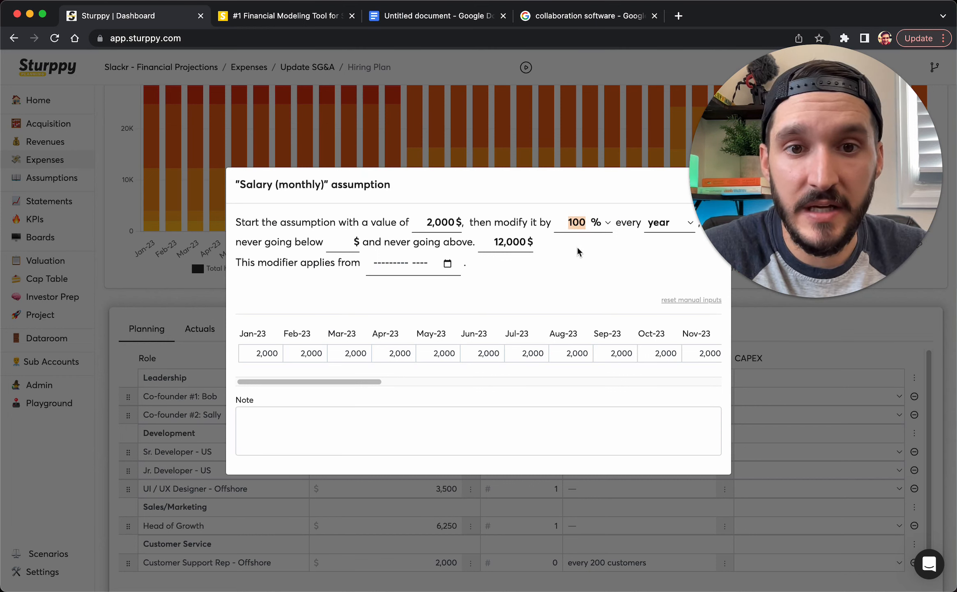
left_click(577, 228)
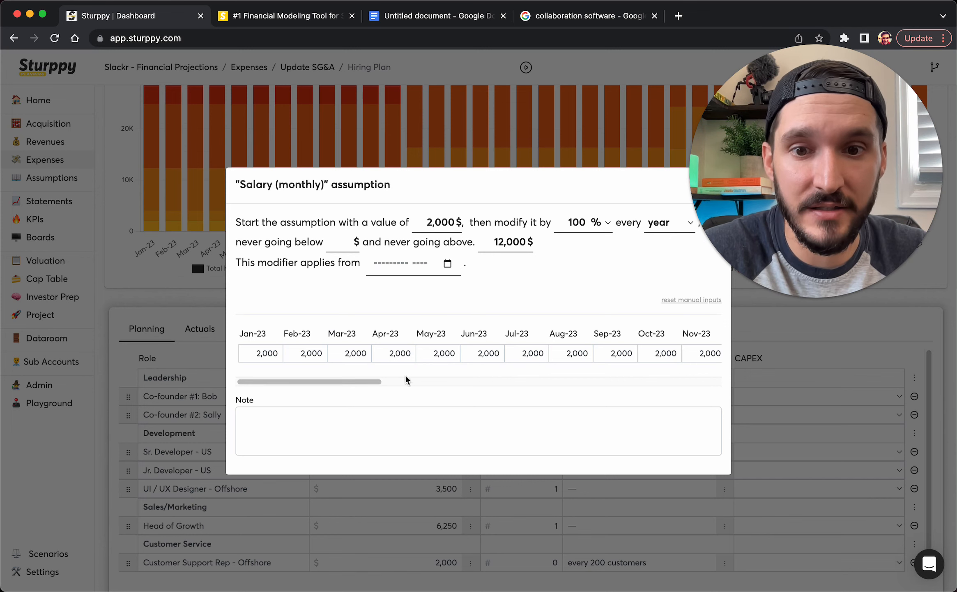
mouse_move(355, 382)
left_mouse_down()
mouse_move(432, 387)
mouse_move(356, 387)
left_mouse_up()
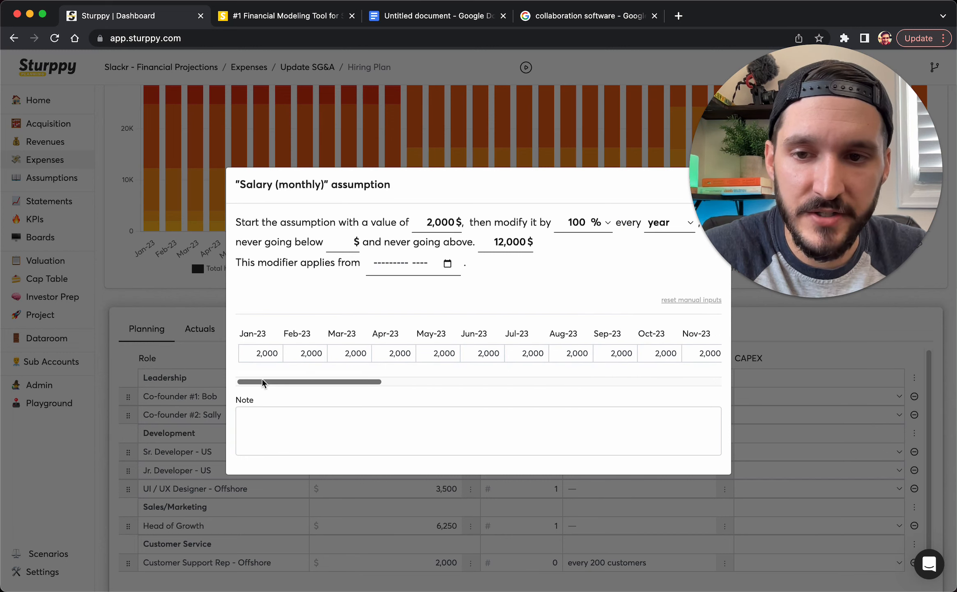
left_click_drag(263, 382, 339, 383)
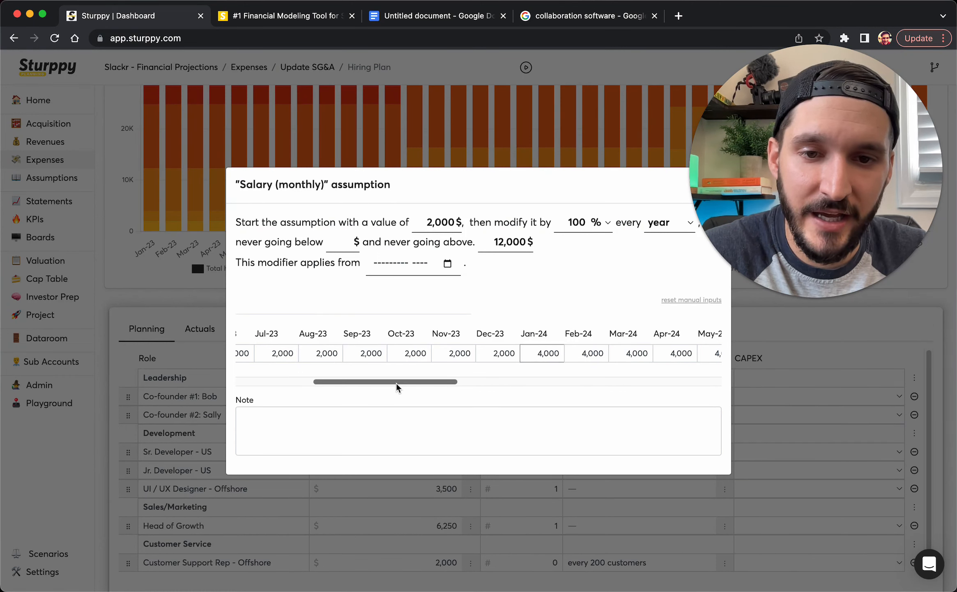
left_click_drag(397, 387, 552, 393)
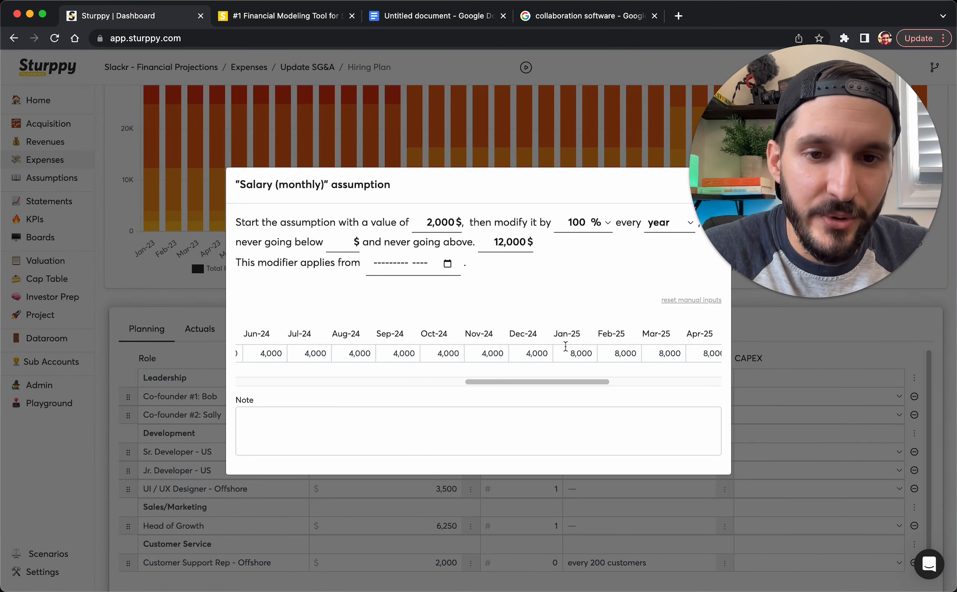
left_click(165, 427)
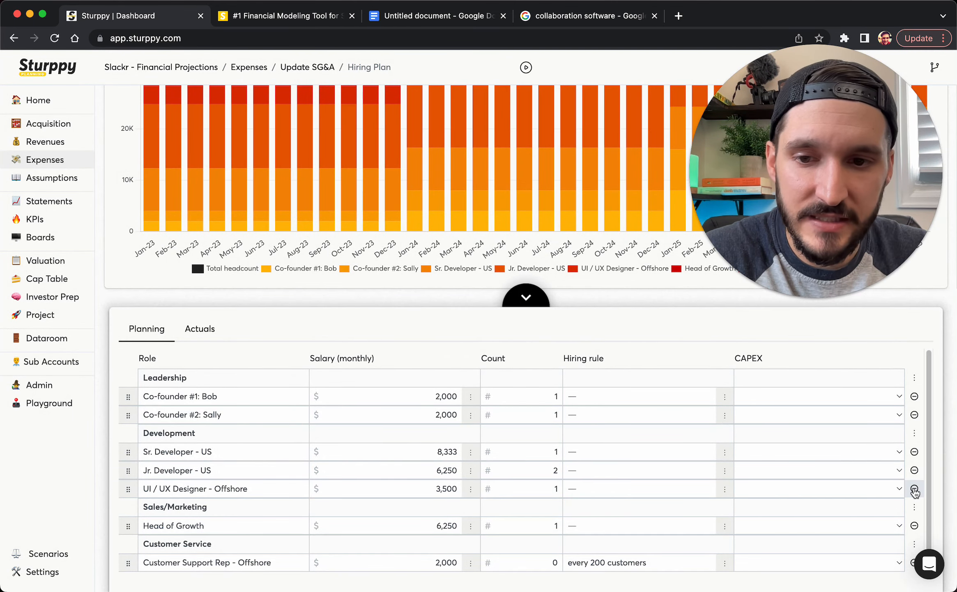
Delete the UI / UX Designer - Offshore and Sr. Developer - US roles
left_click(915, 488)
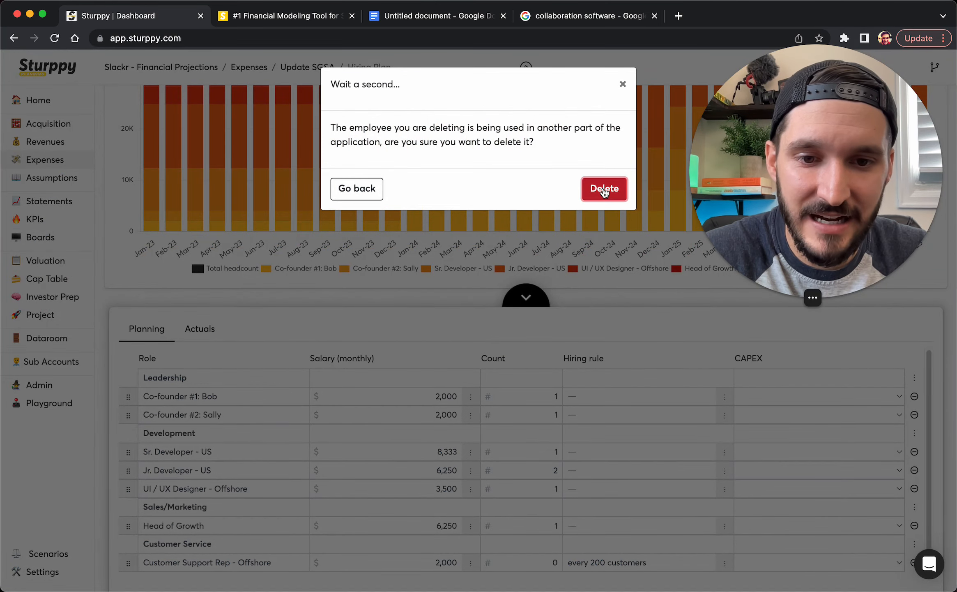
left_click(605, 188)
left_click(914, 452)
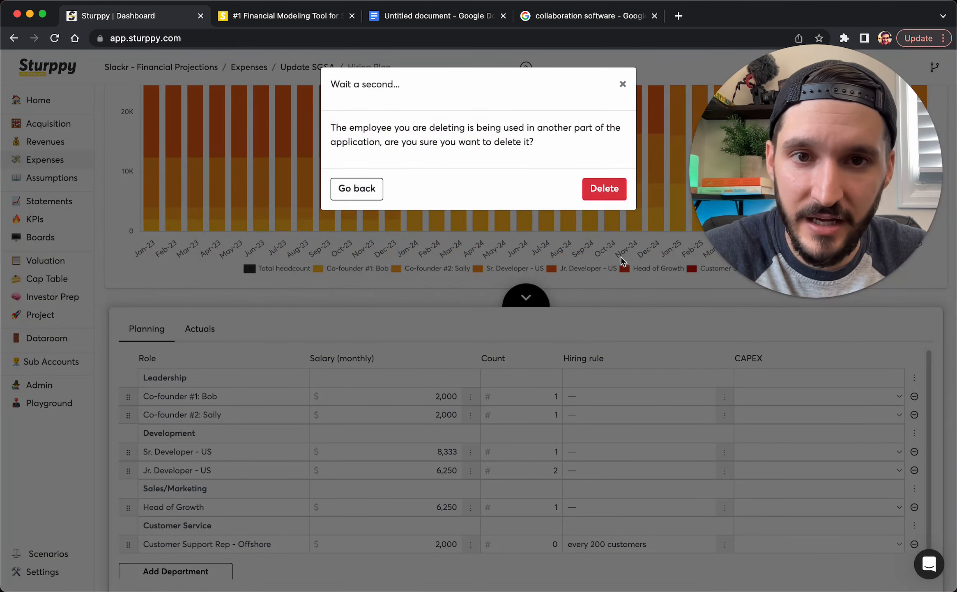
left_click(604, 188)
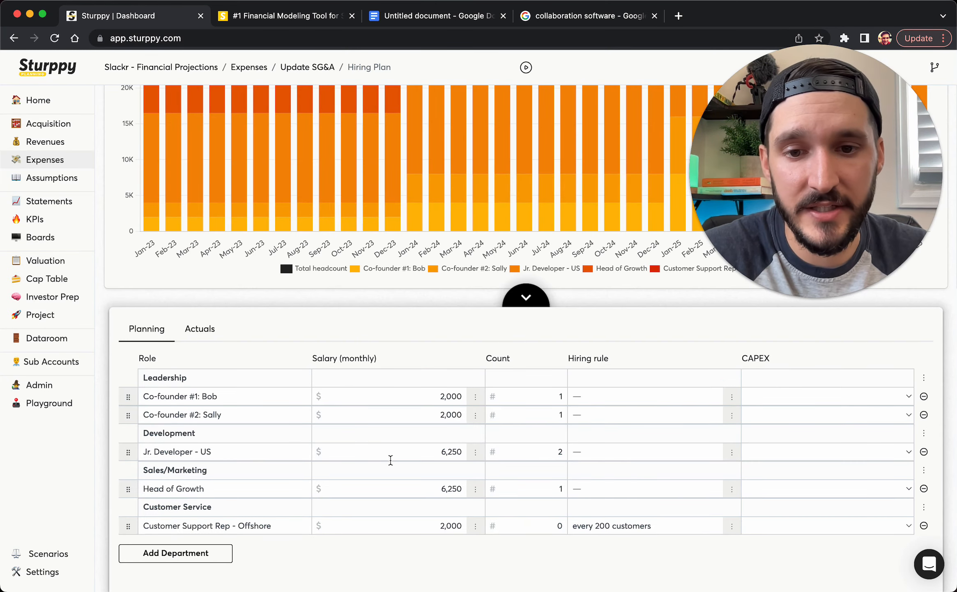
Set the Jr. Developer - US salary to 5000 monthly with a count of 1
left_click(407, 457)
type("5000")
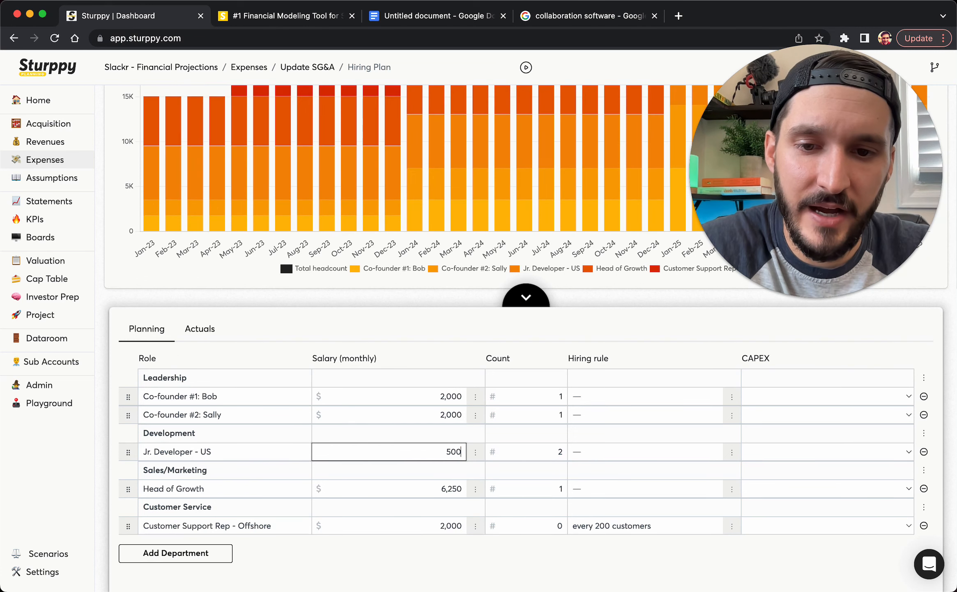
left_click(540, 454)
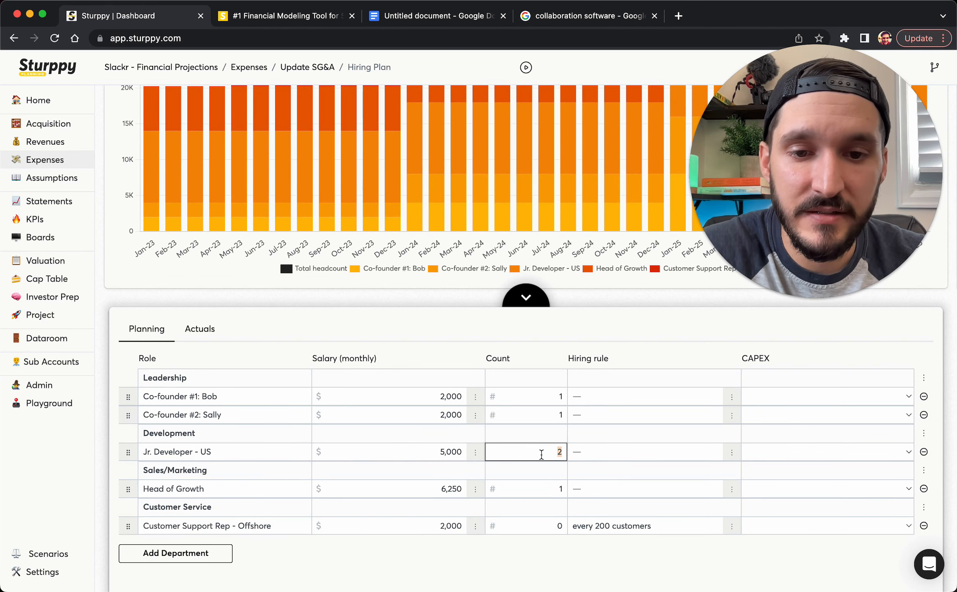
type("1")
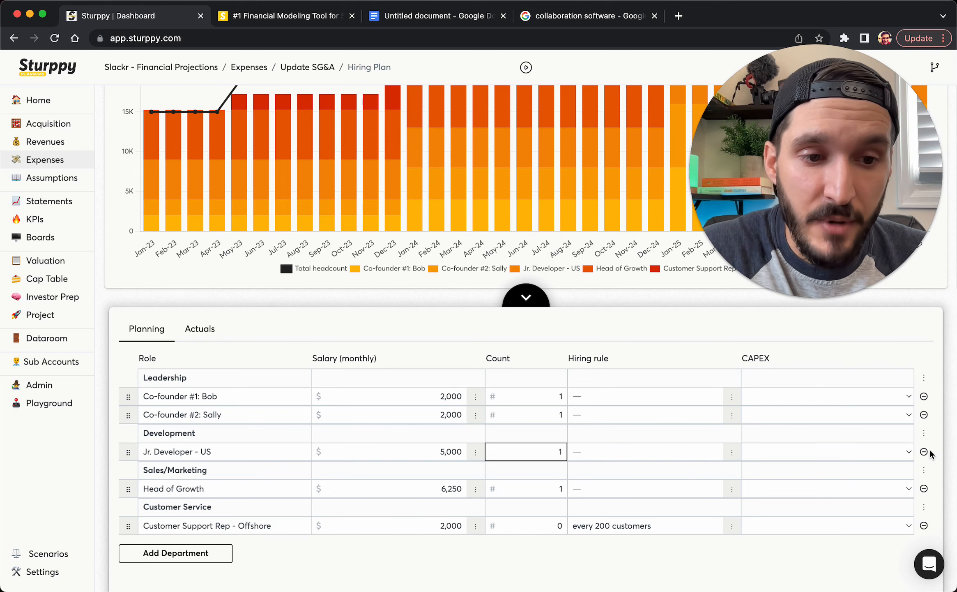
Remove the Sales/Marketing department from the hiring plan
left_click(924, 469)
left_click(882, 522)
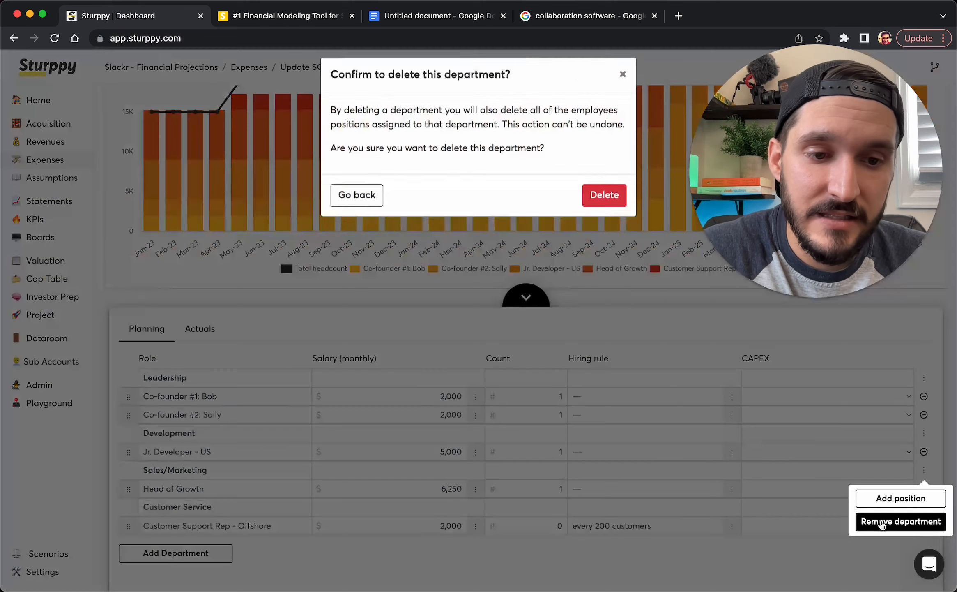
left_click(604, 205)
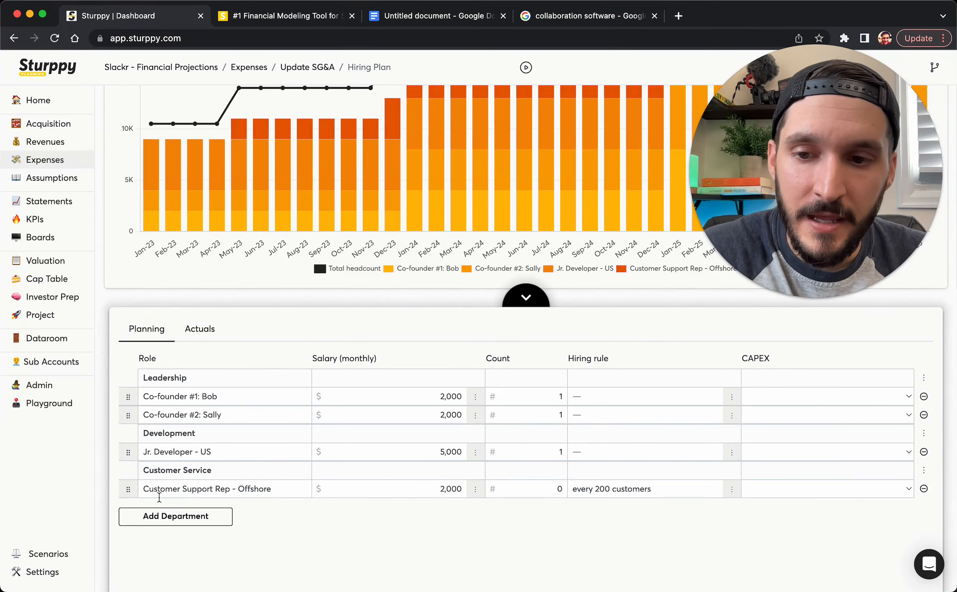
Keep the Customer Support Rep salary at 2,000 after checking the team notes in the doc
left_click(437, 489)
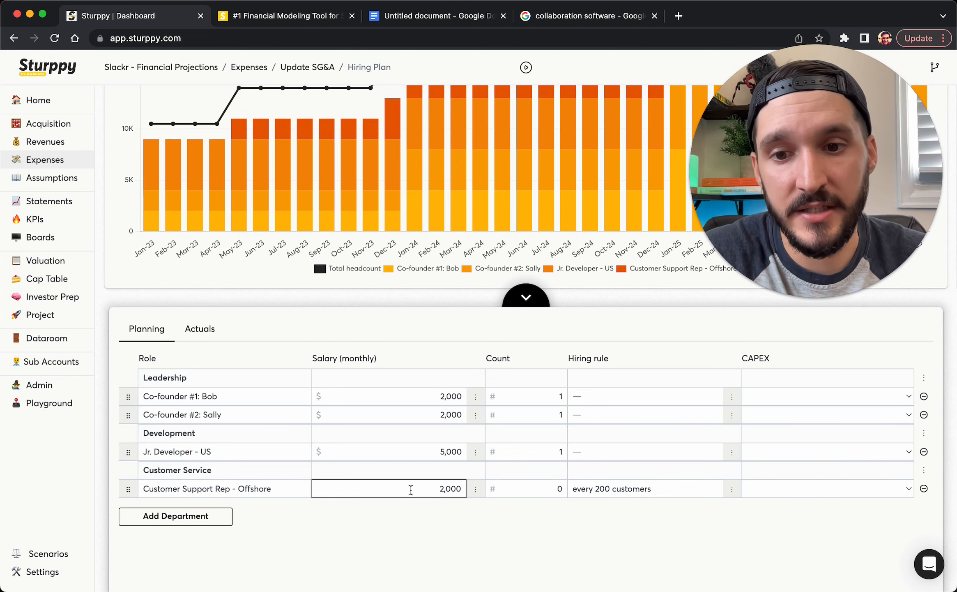
left_click(413, 541)
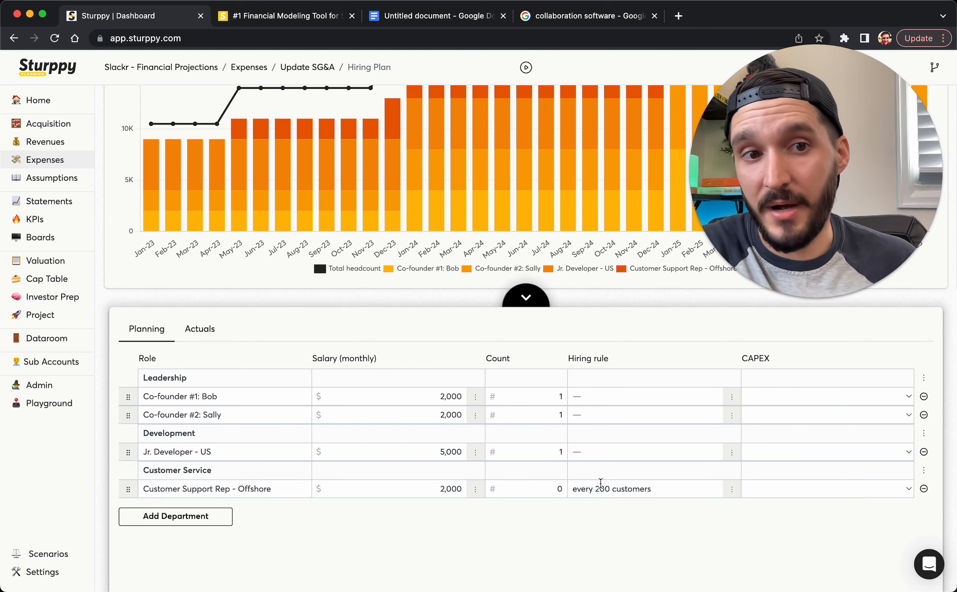
left_click(385, 21)
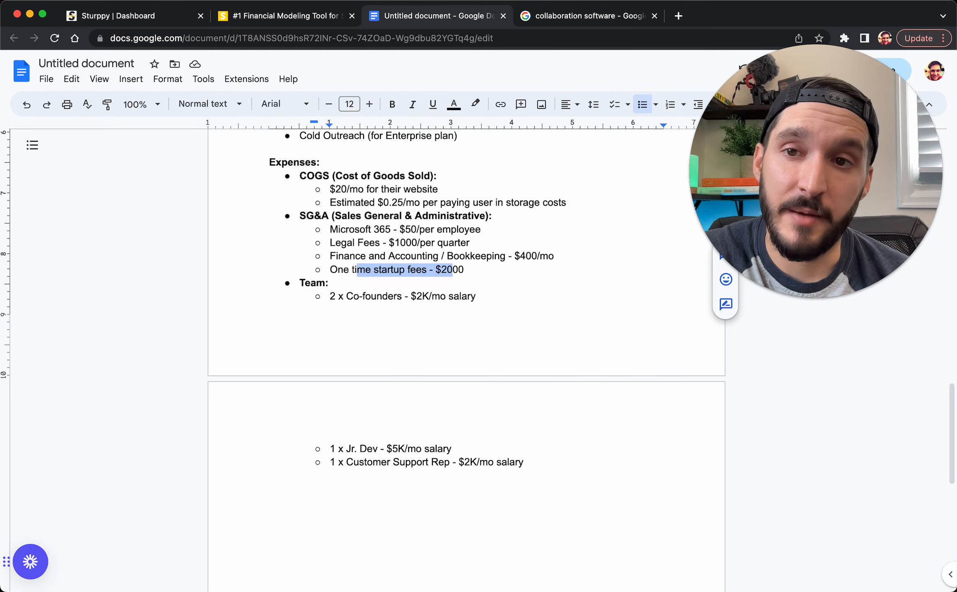
left_click(101, 24)
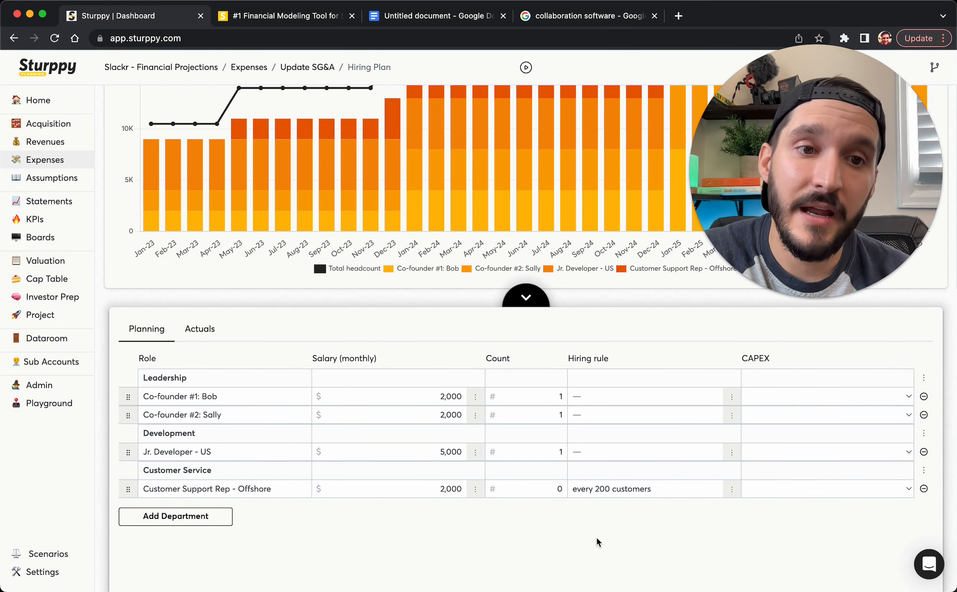
Change the offshore Customer Support Rep hiring rule to every 300 new customers
left_click(733, 491)
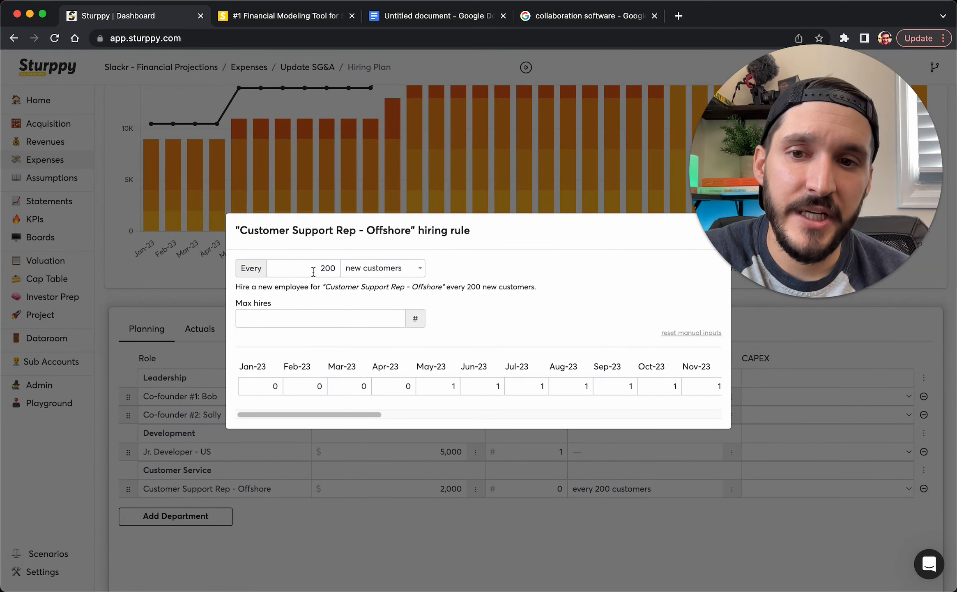
left_click(313, 270)
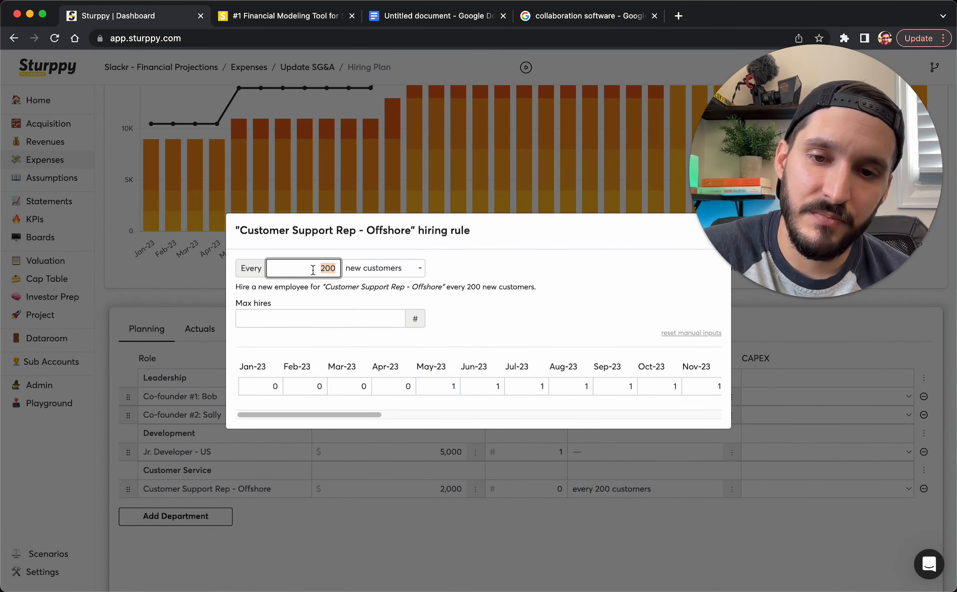
type("300")
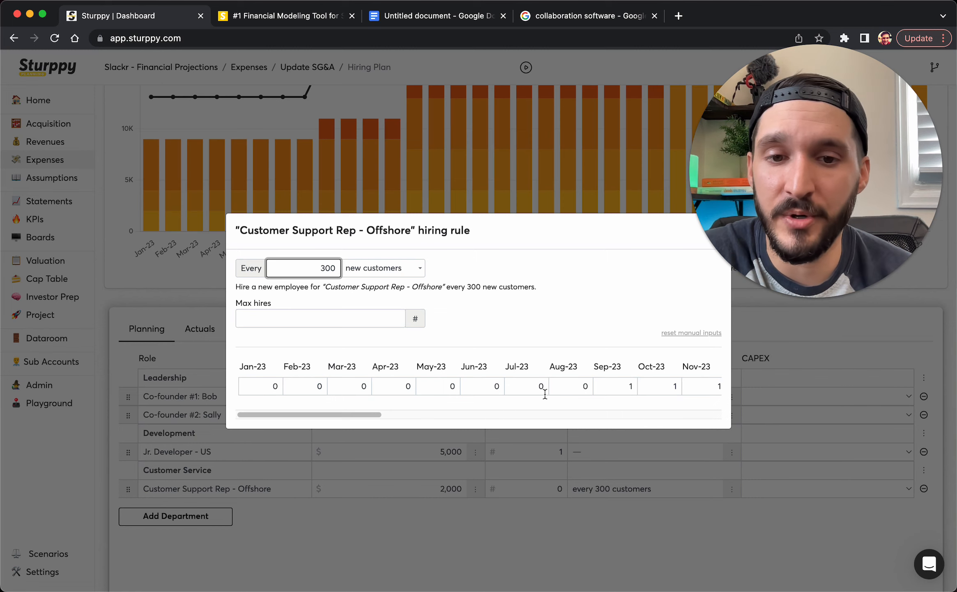
left_click_drag(383, 416, 618, 417)
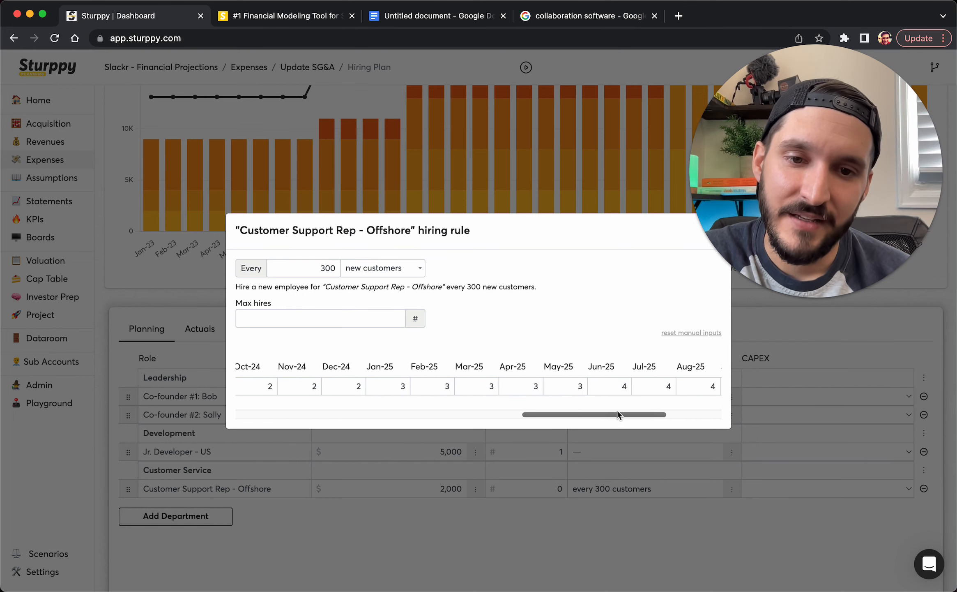
Apply the new hiring rule and expand the Employees chart to full view
left_click(594, 506)
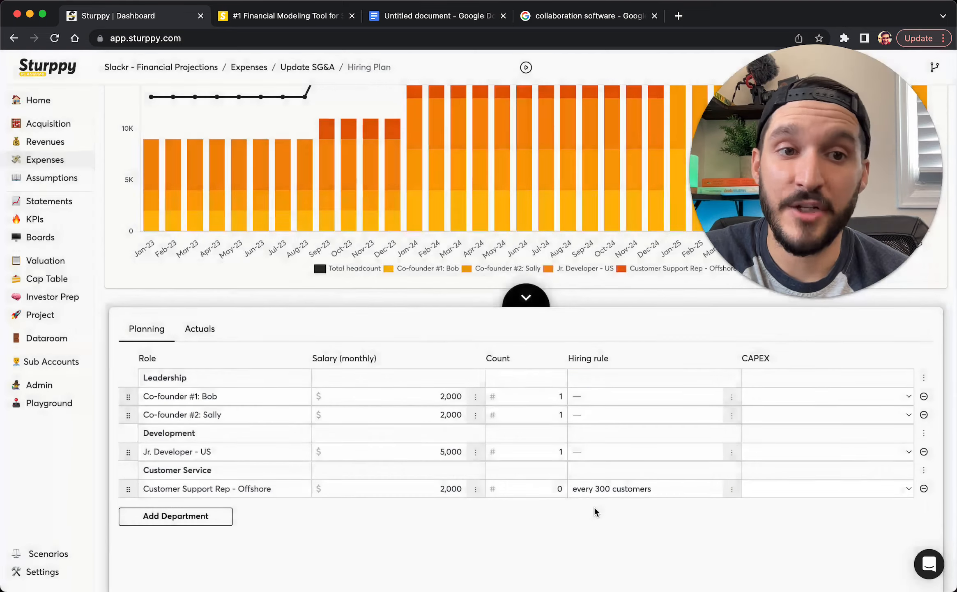
left_click(526, 298)
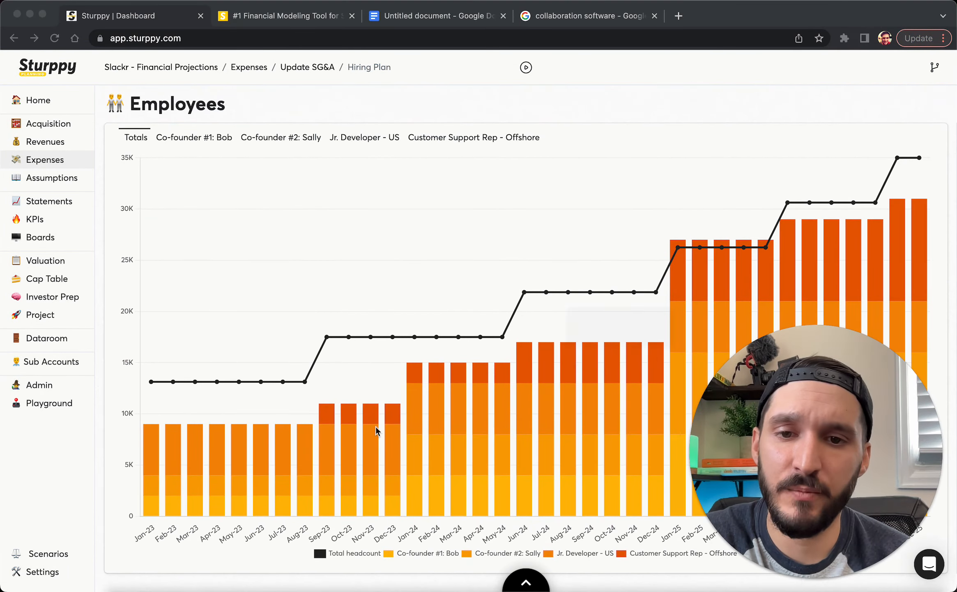
left_click(156, 440)
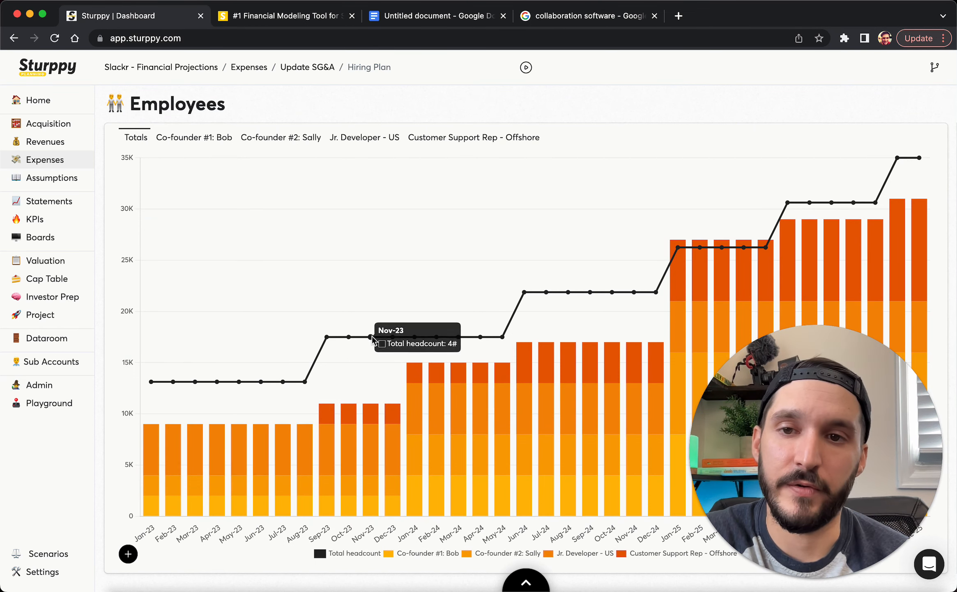
Compare Co-founder #1's salary costs with the all-employee totals, then open the Statements overview
left_click(203, 145)
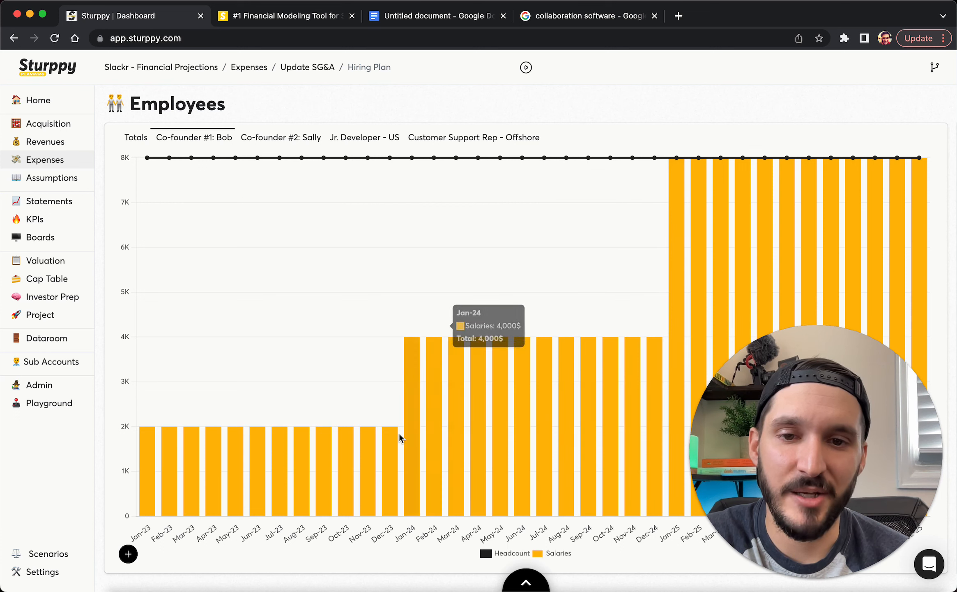
left_click(129, 142)
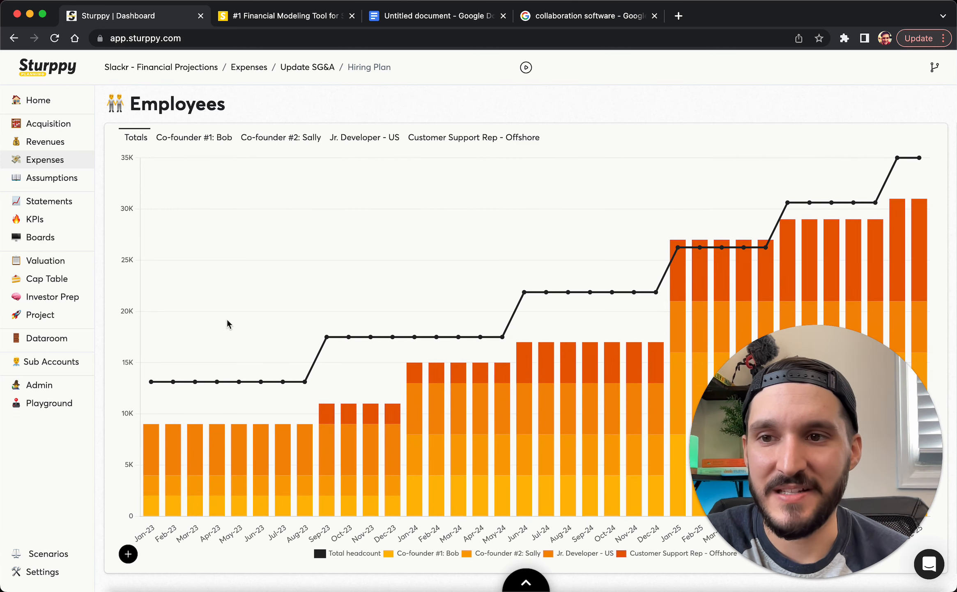
left_click(50, 207)
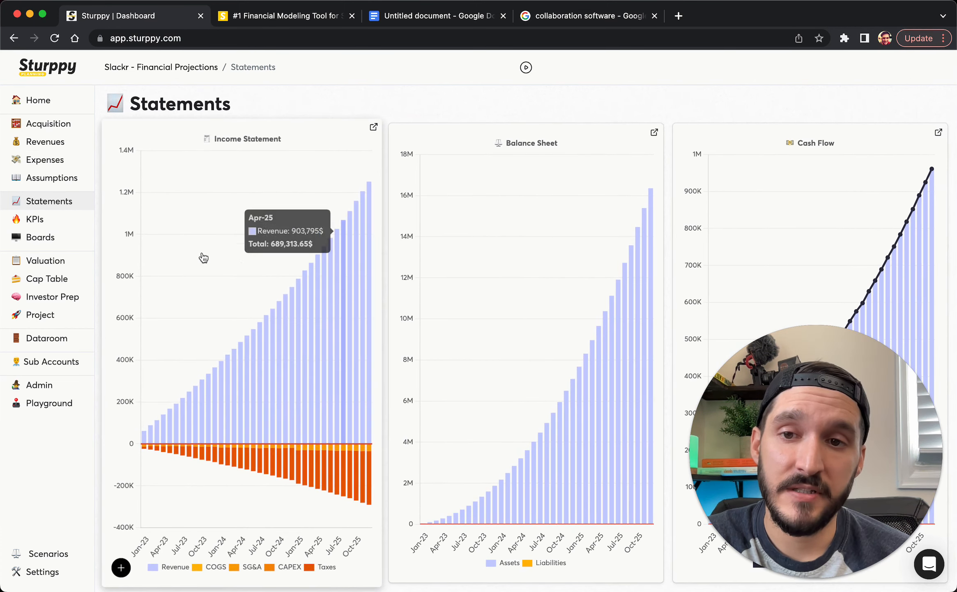
Open the full monthly Income Statement and minimize the exported 'Income Statement (37)' and '(36)' spreadsheets
left_click(212, 254)
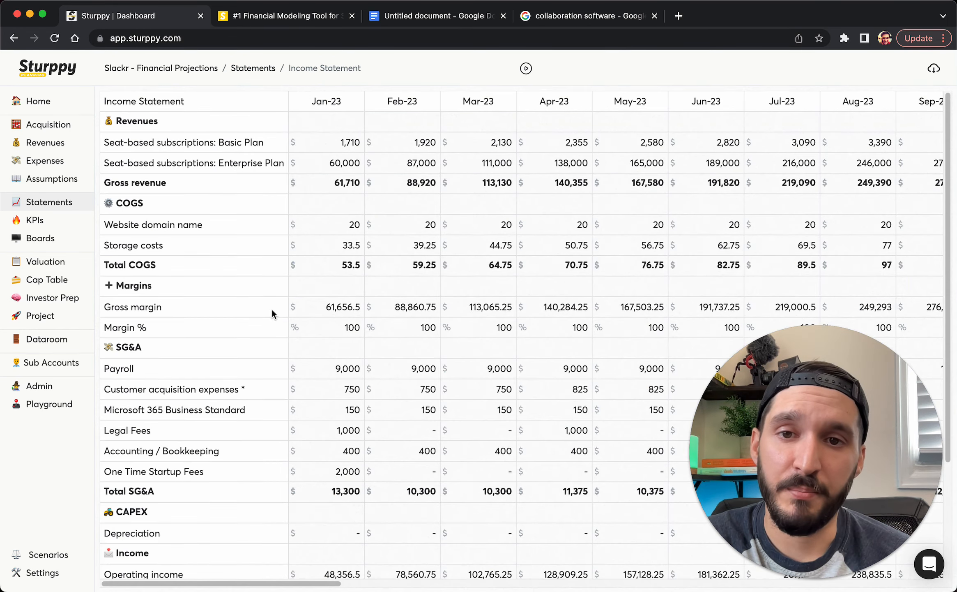
left_click(770, 456)
left_click_drag(770, 455, 665, 372)
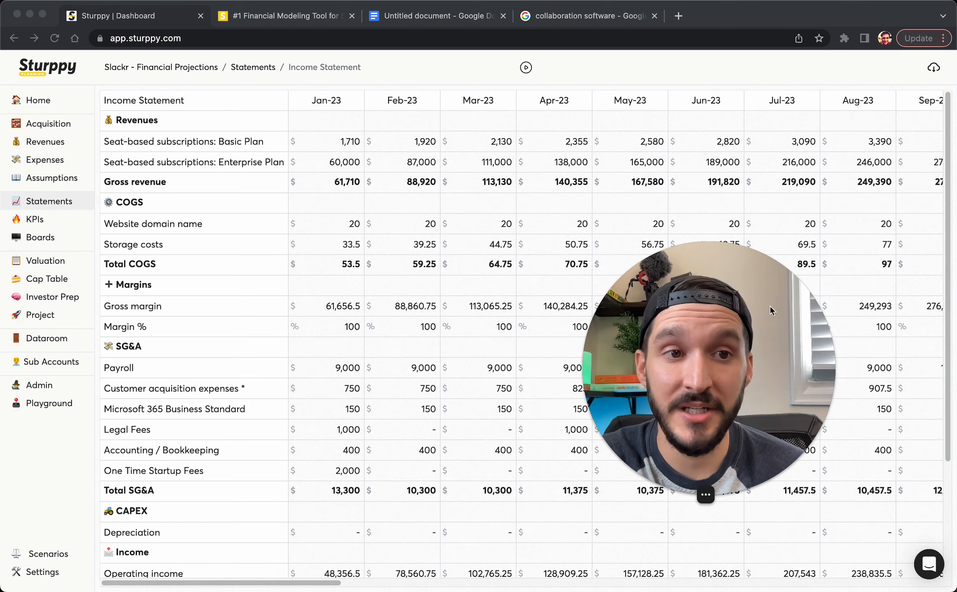
left_click(907, 77)
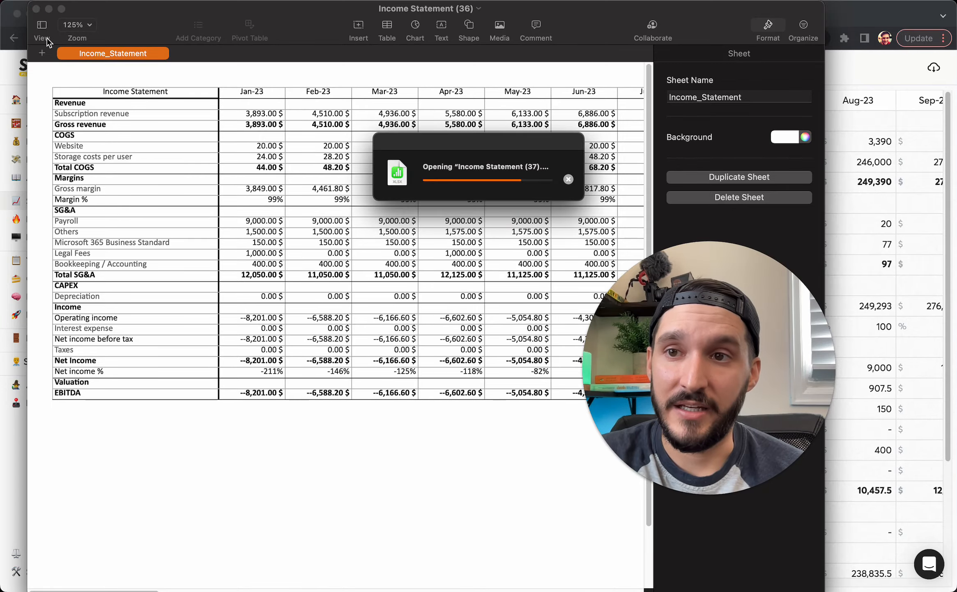
left_click(67, 9)
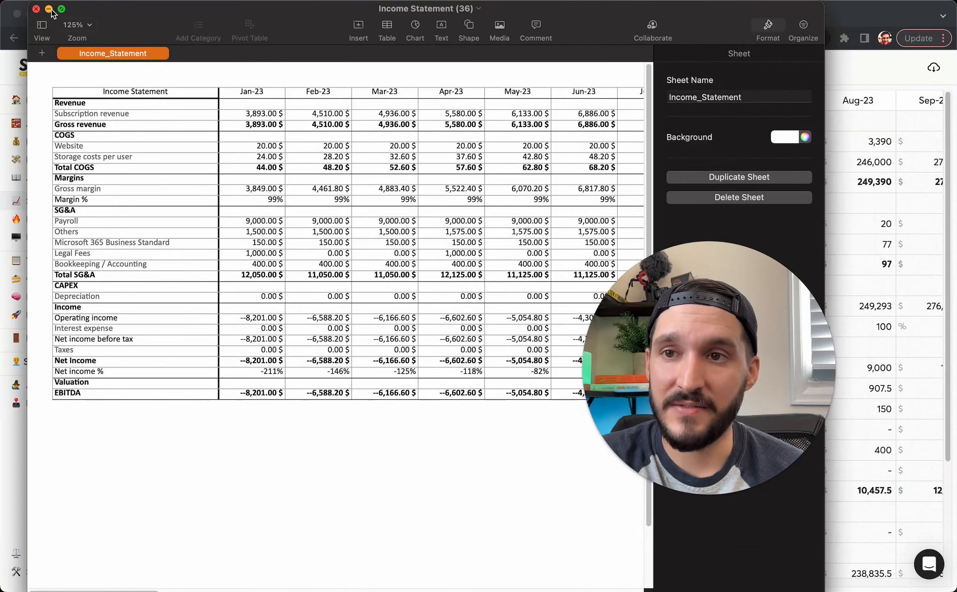
left_click(49, 9)
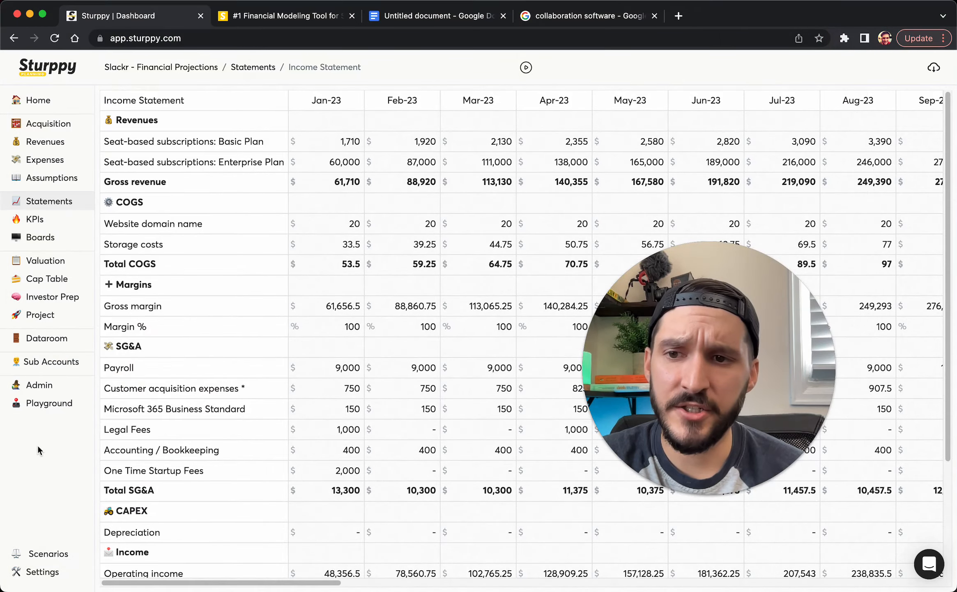
Glance at the empty Cap Table page, then bring up the KPIs charts
left_click(37, 279)
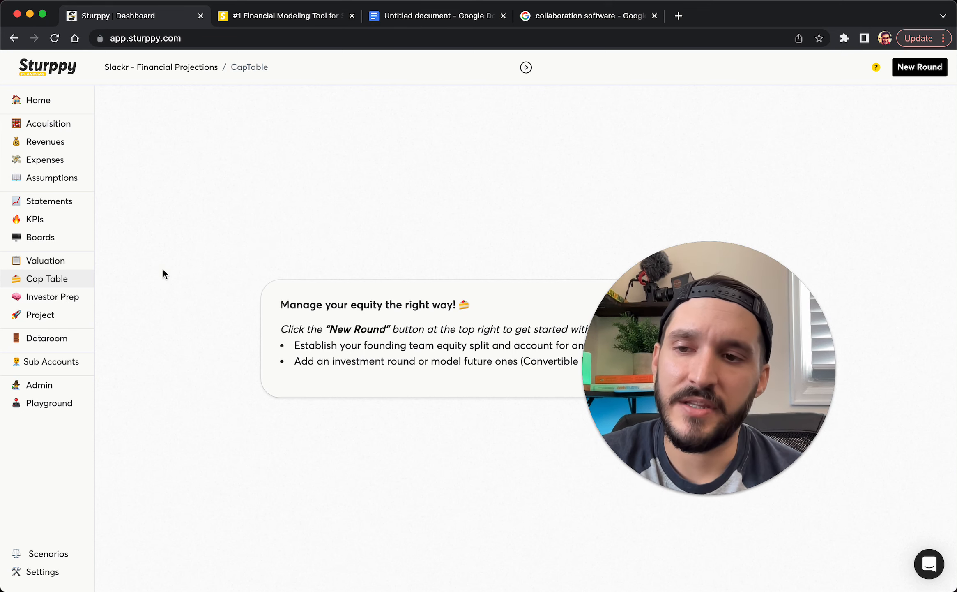
left_click(49, 221)
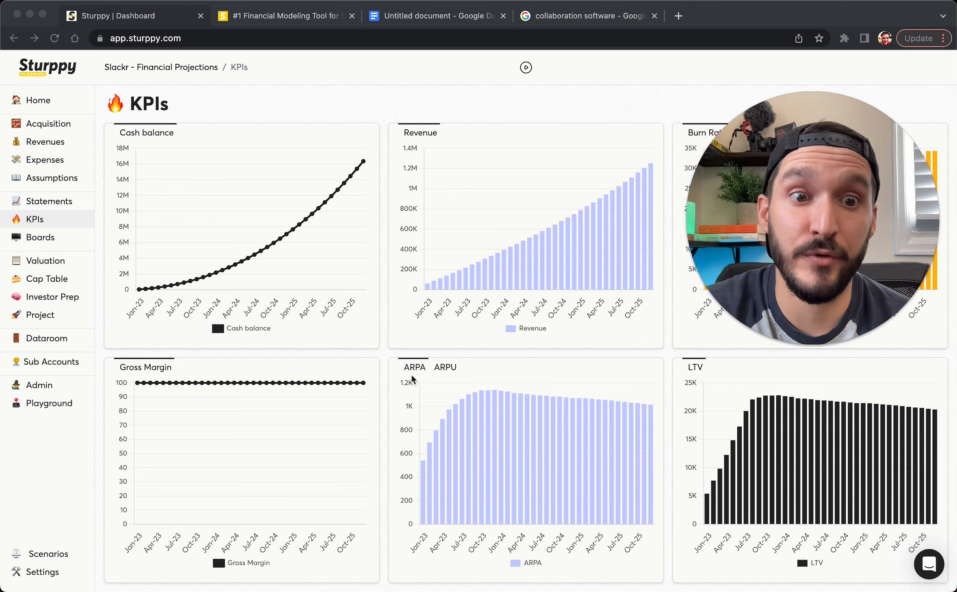
Toggle the chart between ARPA and ARPU, and switch burn rate to the expense breakdown
left_click(439, 369)
left_click(440, 368)
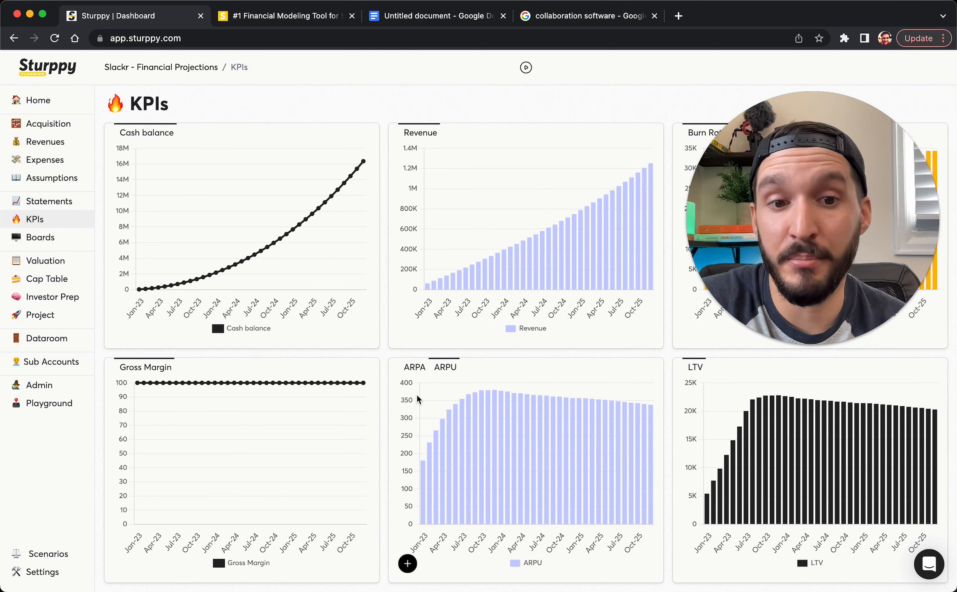
left_click(415, 367)
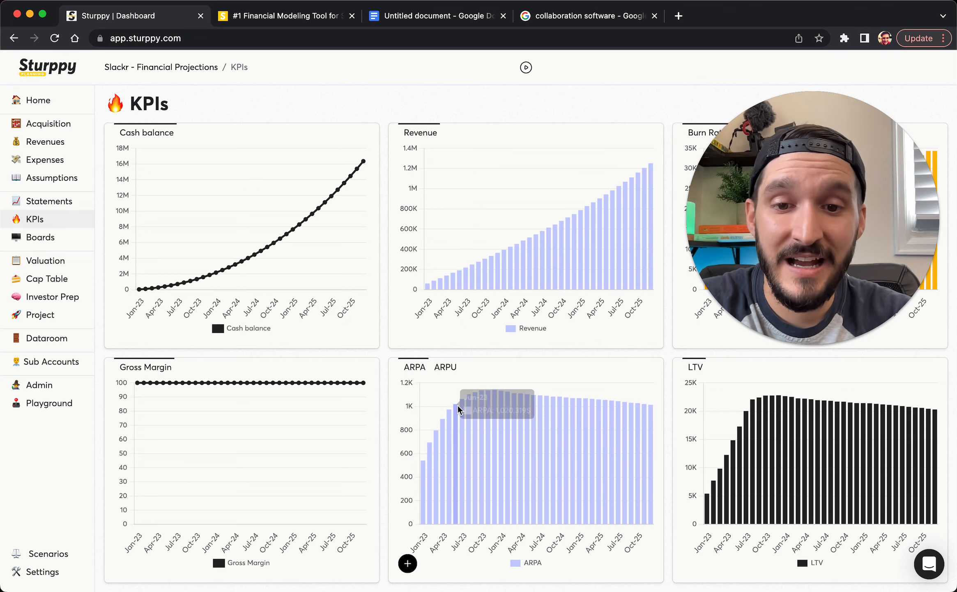
left_click(444, 367)
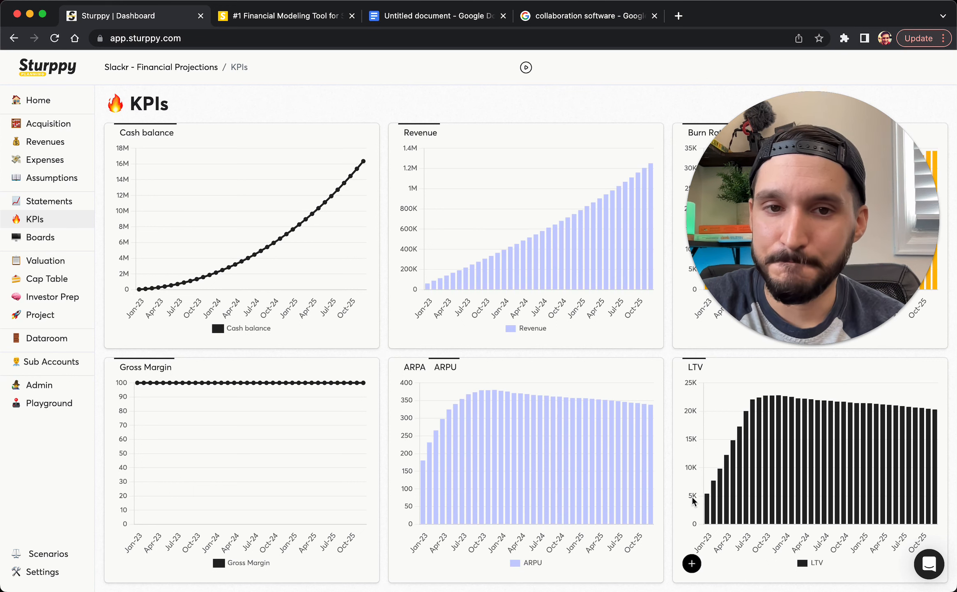
mouse_move(786, 156)
left_mouse_down()
mouse_move(742, 322)
mouse_move(576, 319)
mouse_move(609, 326)
left_mouse_up()
left_click(764, 137)
left_click(765, 138)
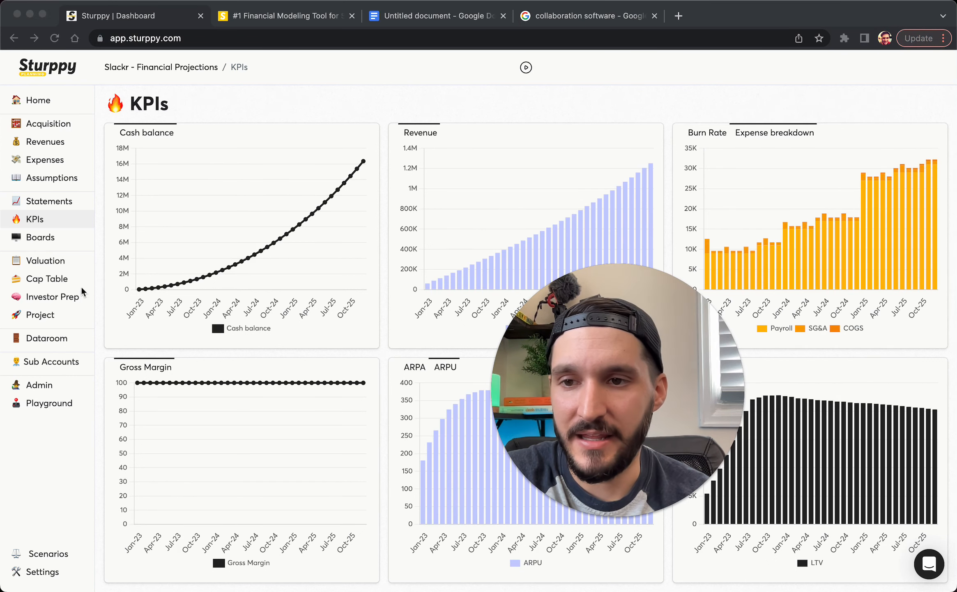
Set the project's projections time frame to Annually
left_click(43, 261)
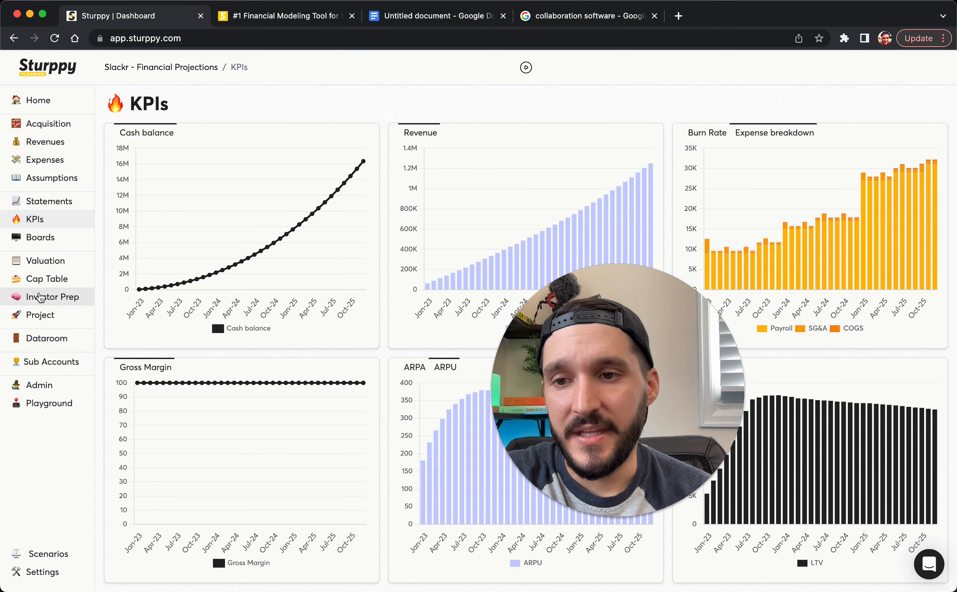
left_click(34, 315)
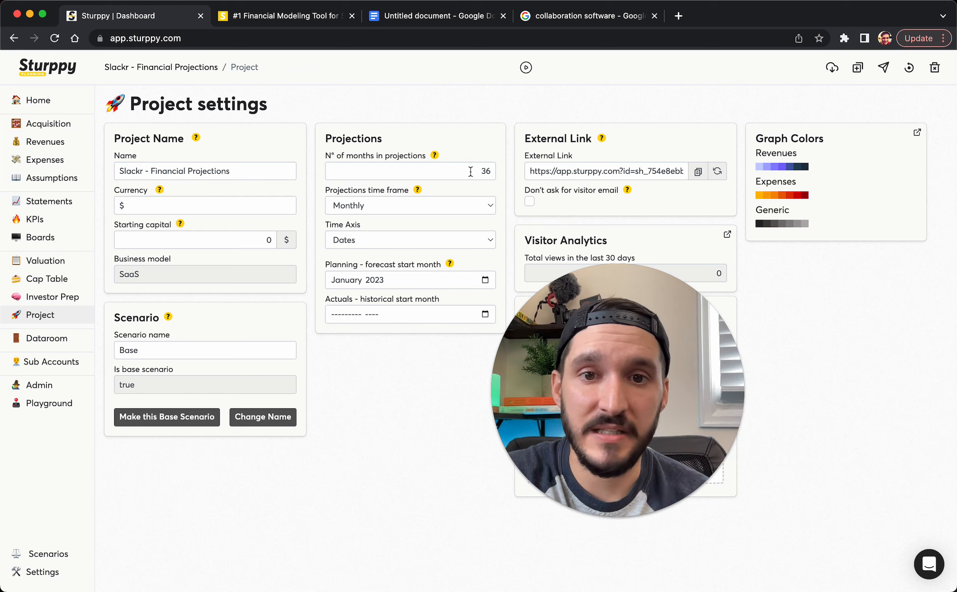
left_click(450, 204)
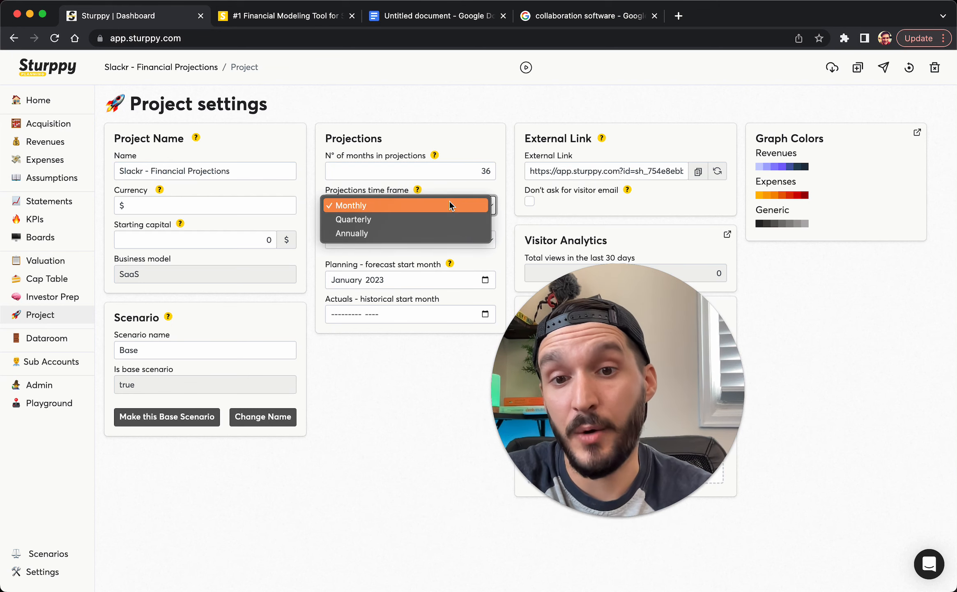
left_click(404, 232)
Open the Home dashboard and look over its yearly charts
left_click(40, 108)
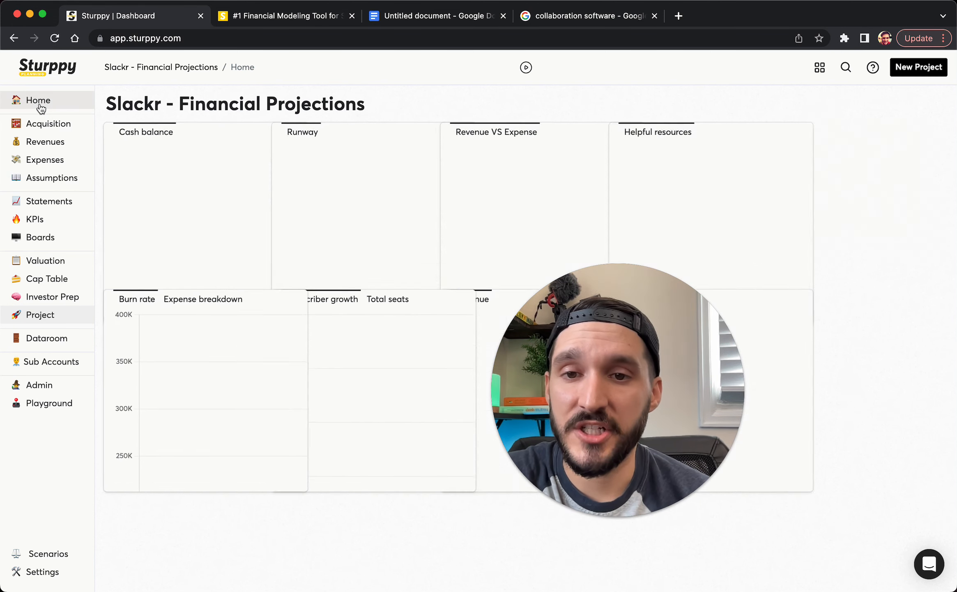
mouse_move(155, 470)
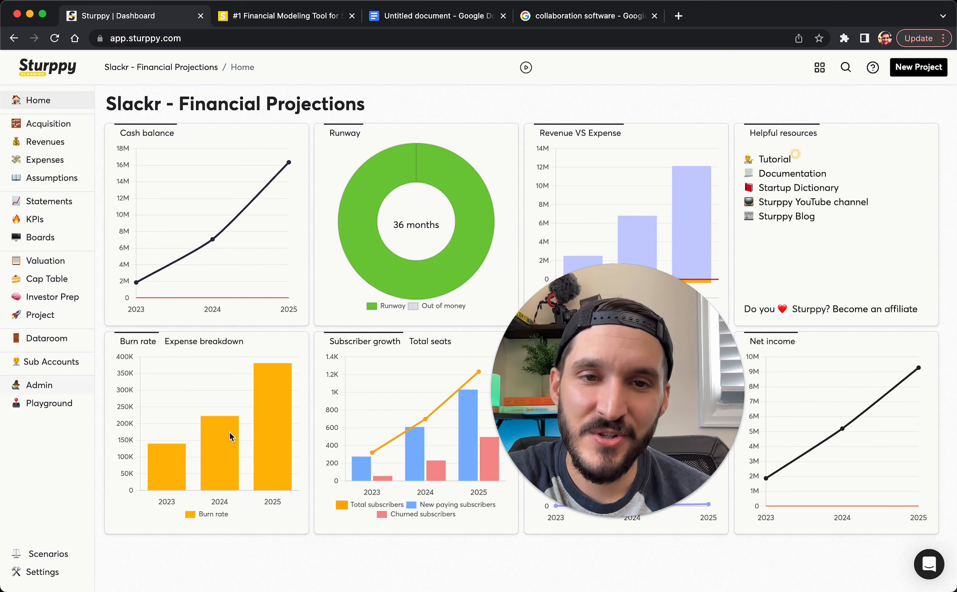
left_click_drag(652, 334, 851, 323)
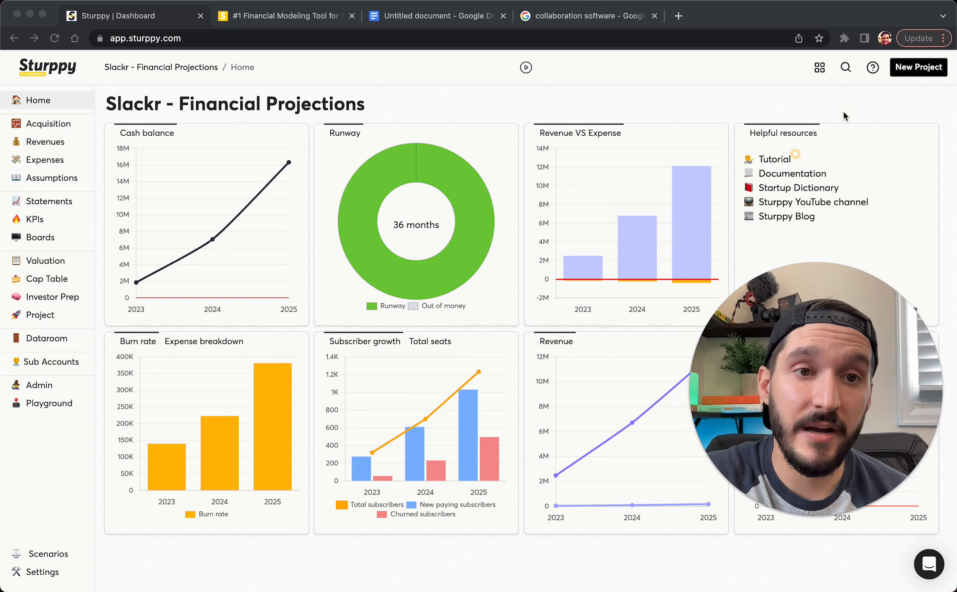
Resize the Cash balance card in layout-edit mode, then go back to Project settings
left_click(819, 71)
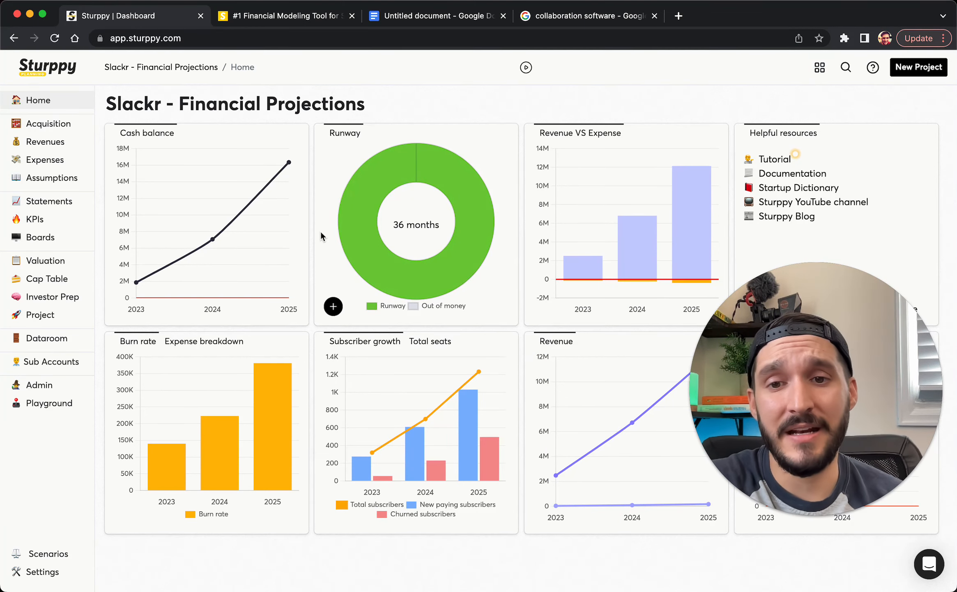
left_click(819, 67)
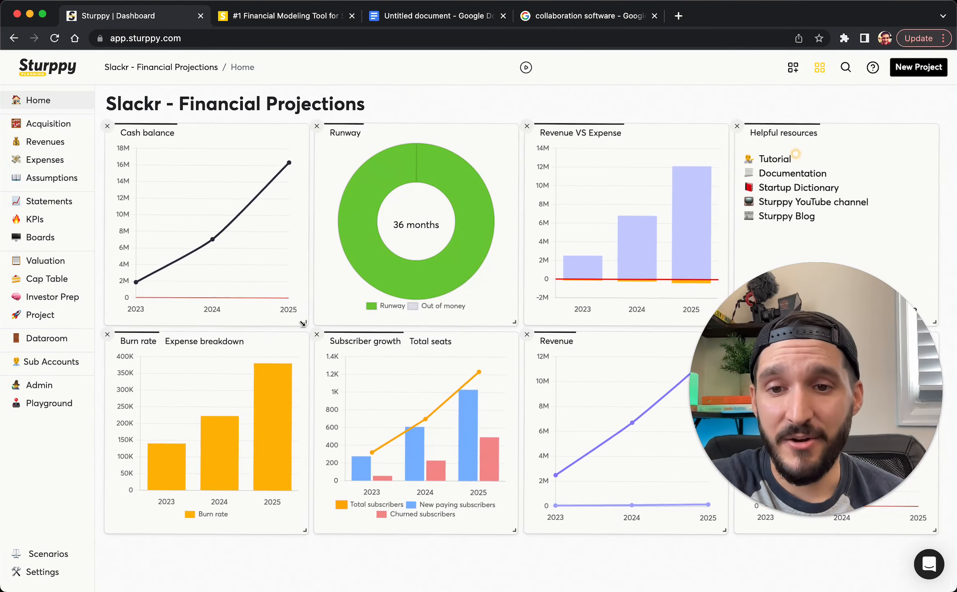
mouse_move(305, 322)
left_mouse_down()
mouse_move(505, 323)
mouse_move(308, 312)
left_mouse_up()
left_click(820, 67)
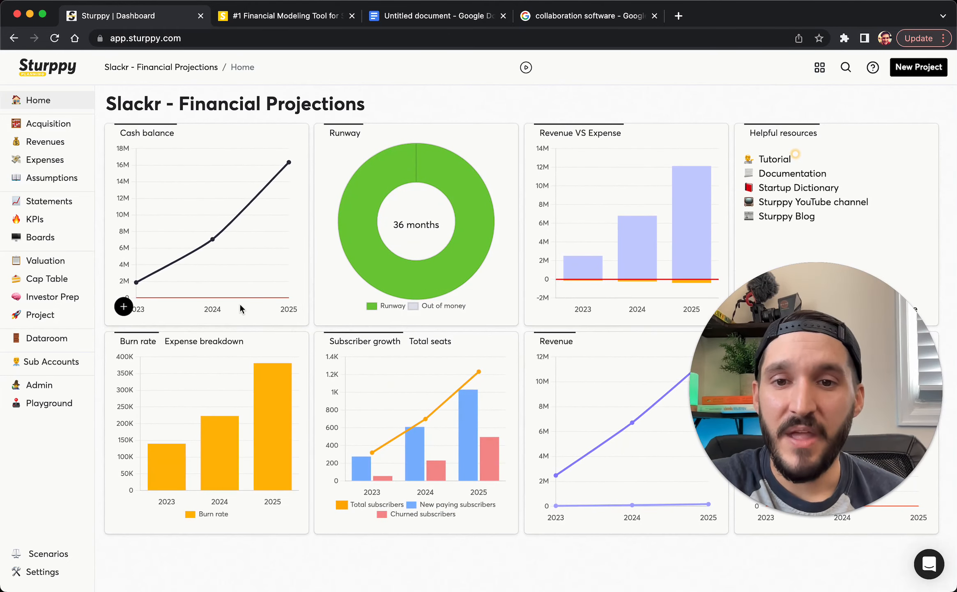
left_click(37, 314)
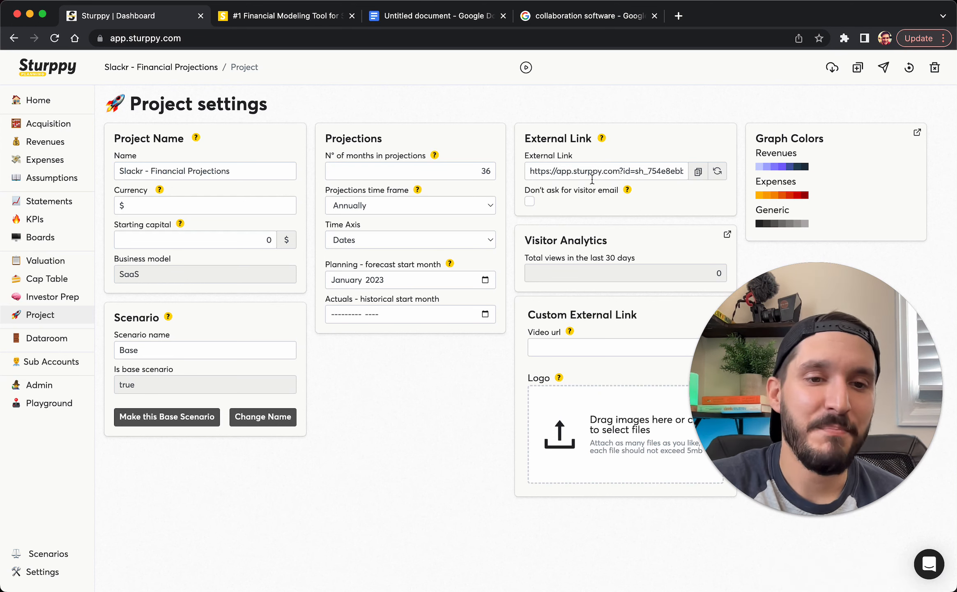
Load the external share link in a new tab to see the visitor form, then return to the project
left_click(675, 15)
key("Return")
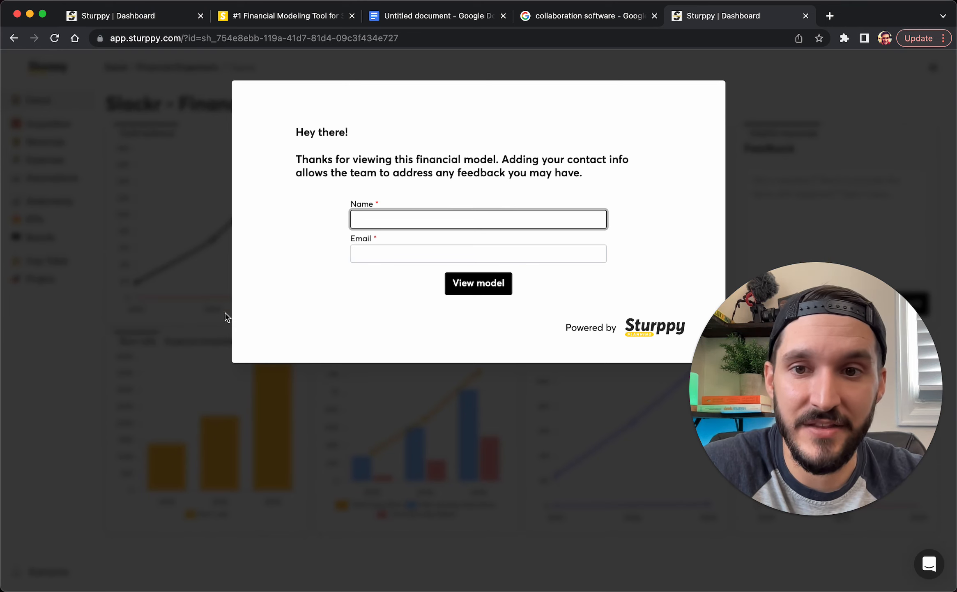
left_click(163, 23)
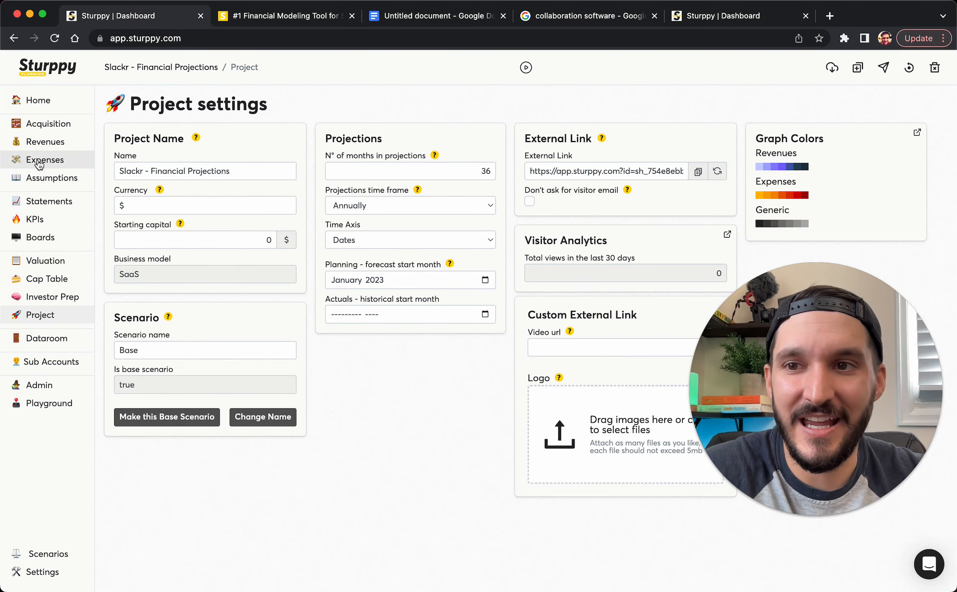
Revisit the Slackr Home dashboard, then switch to the '#1 Financial Modeling Tool' website tab
left_click(41, 103)
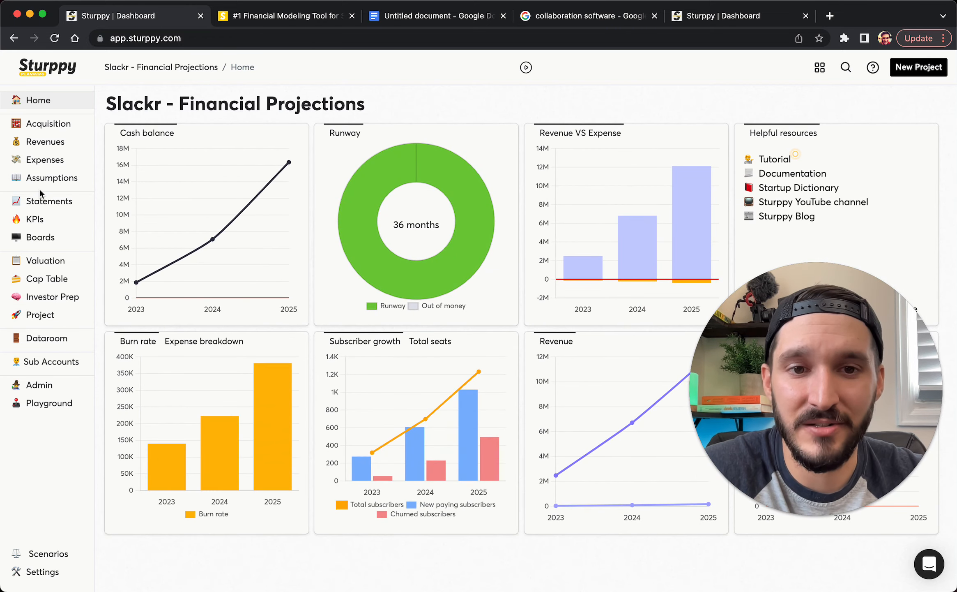
left_click(271, 17)
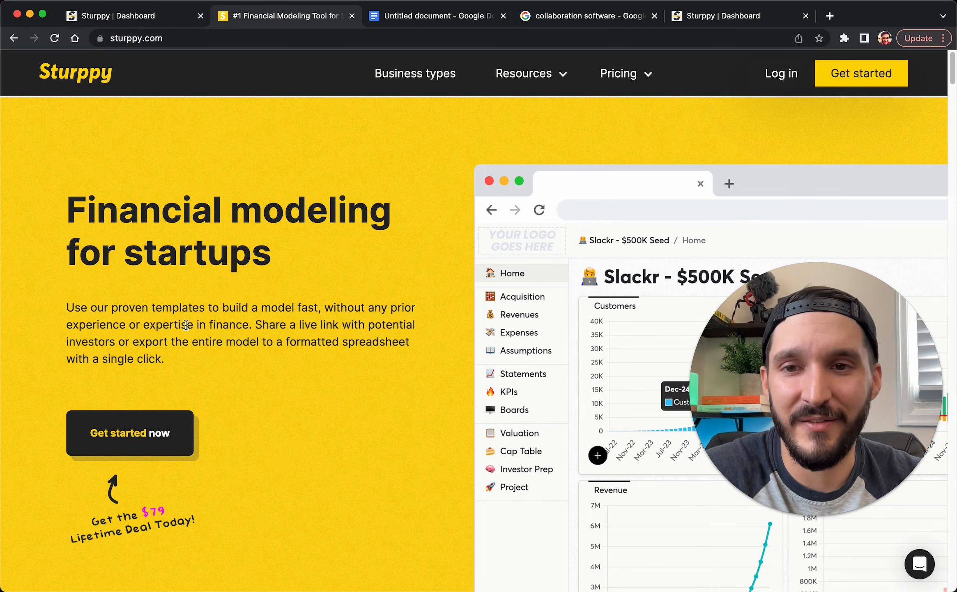
scroll(186, 324, "down", 1)
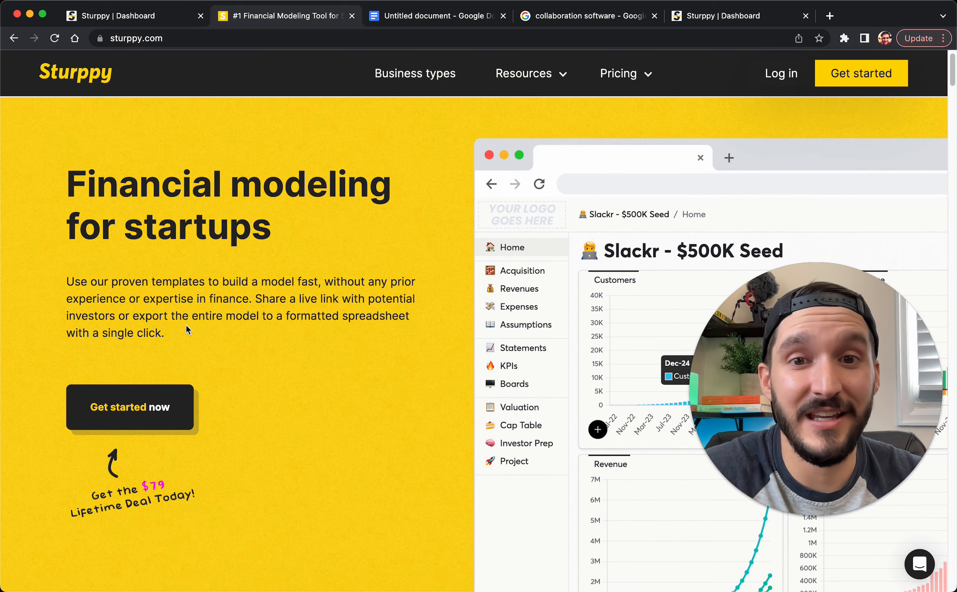